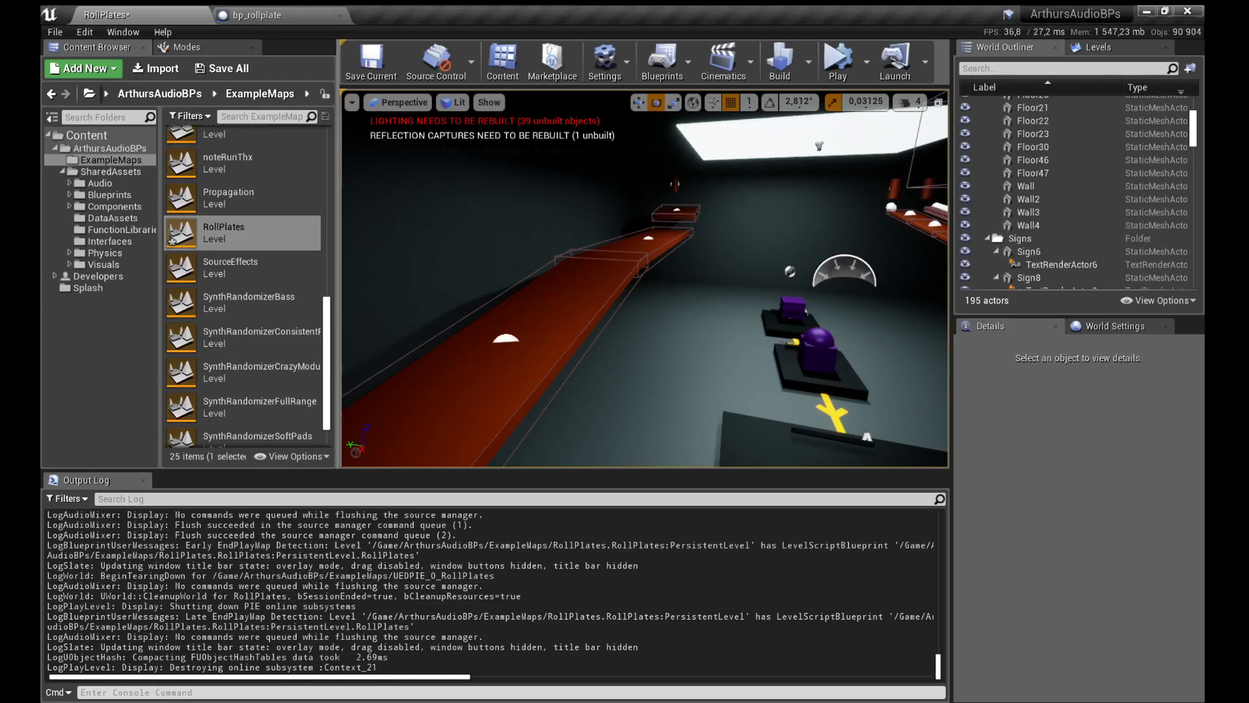
# Step: Simulate the level, examine the velocity read-outs on bp_rollplate3 and bp_rollplate2 as the ball rolls over them, and stop the simulation
pyautogui.moveTo(840, 215); pyautogui.dragTo(861, 181)
pyautogui.click(849, 64)
pyautogui.click(839, 62)
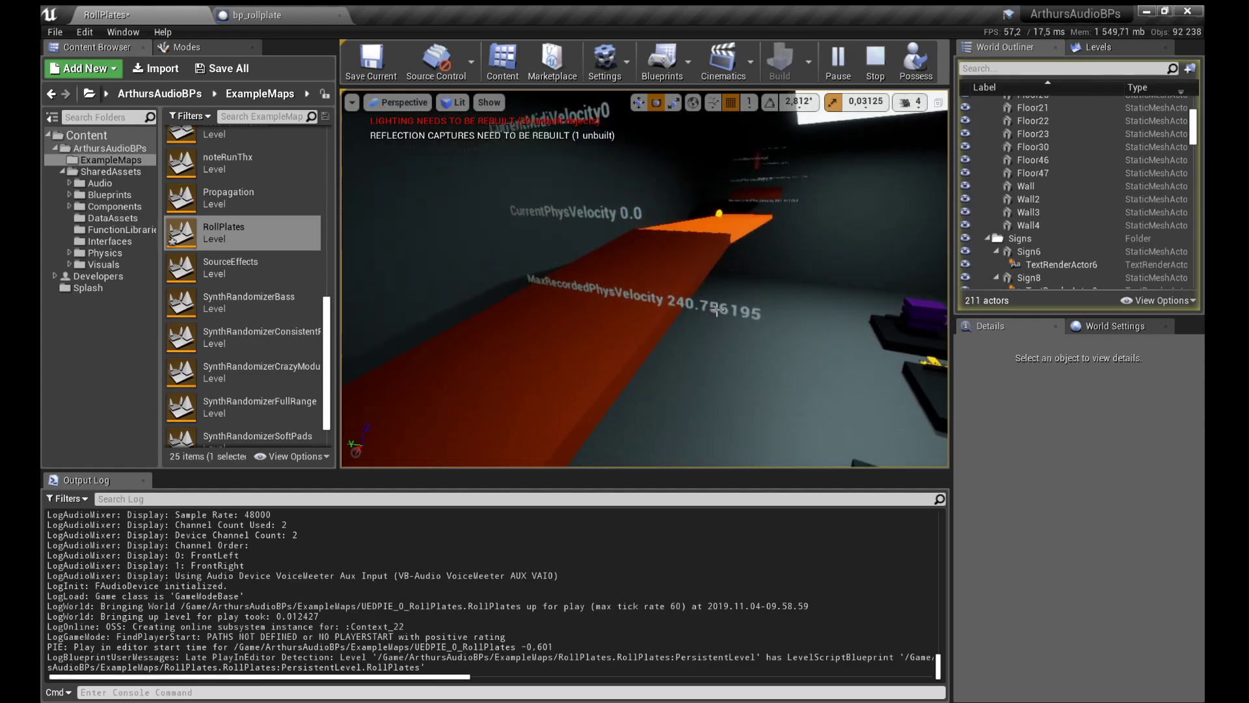
pyautogui.click(683, 253)
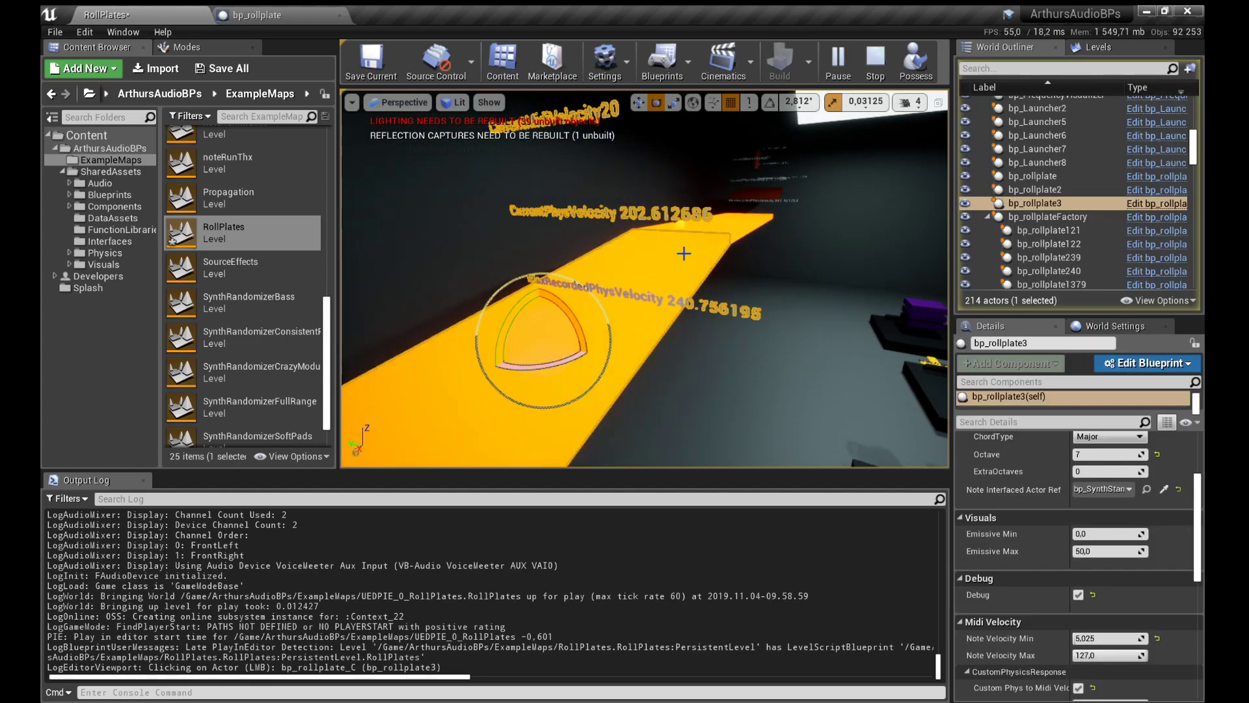
pyautogui.click(748, 288)
pyautogui.click(785, 253)
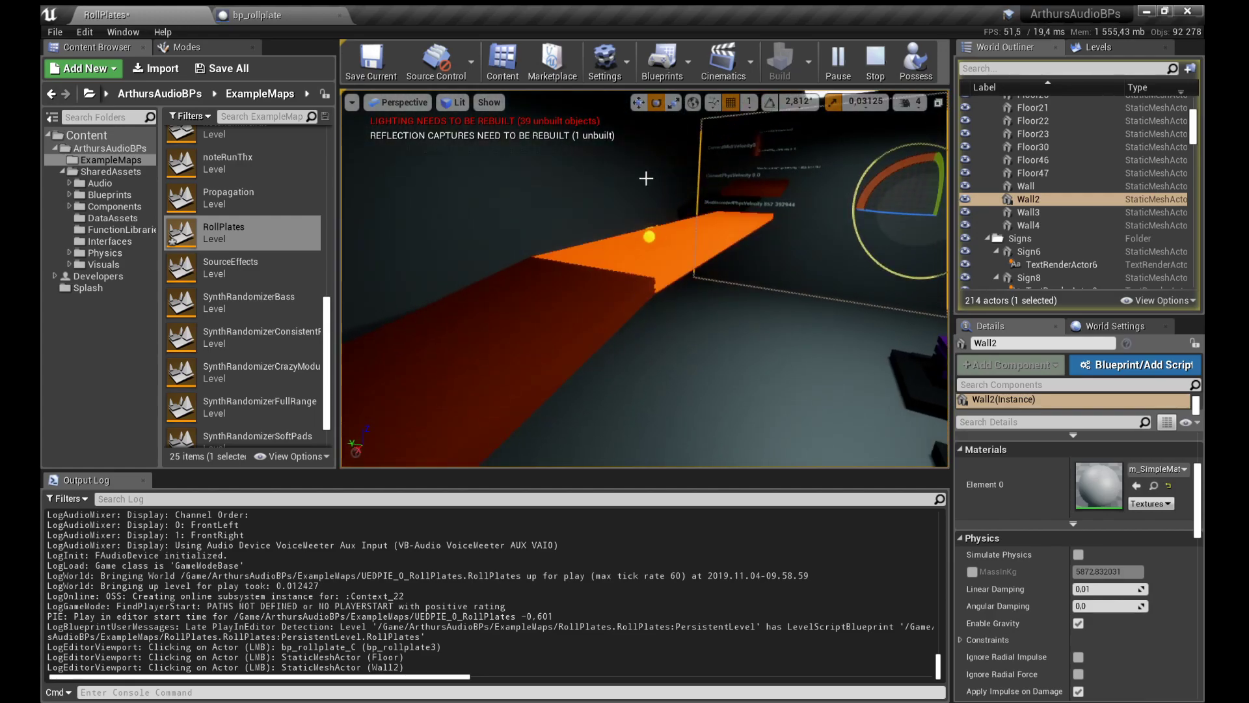
pyautogui.click(589, 330)
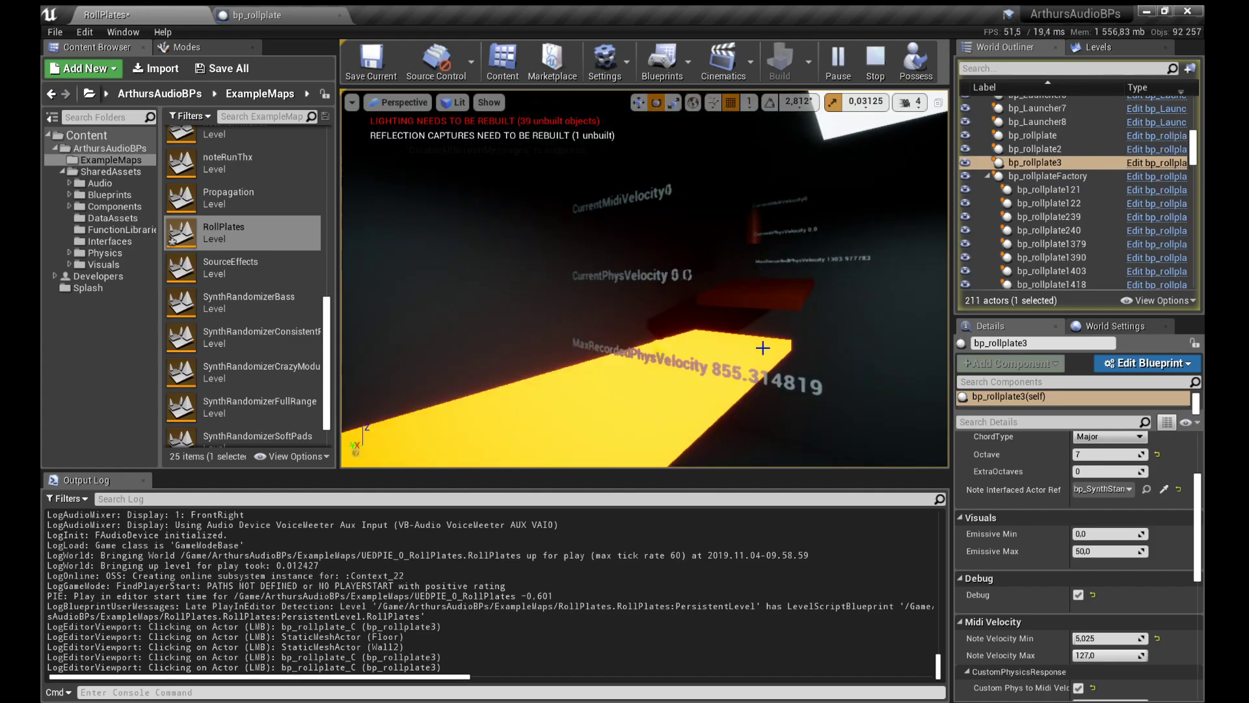
pyautogui.click(607, 438)
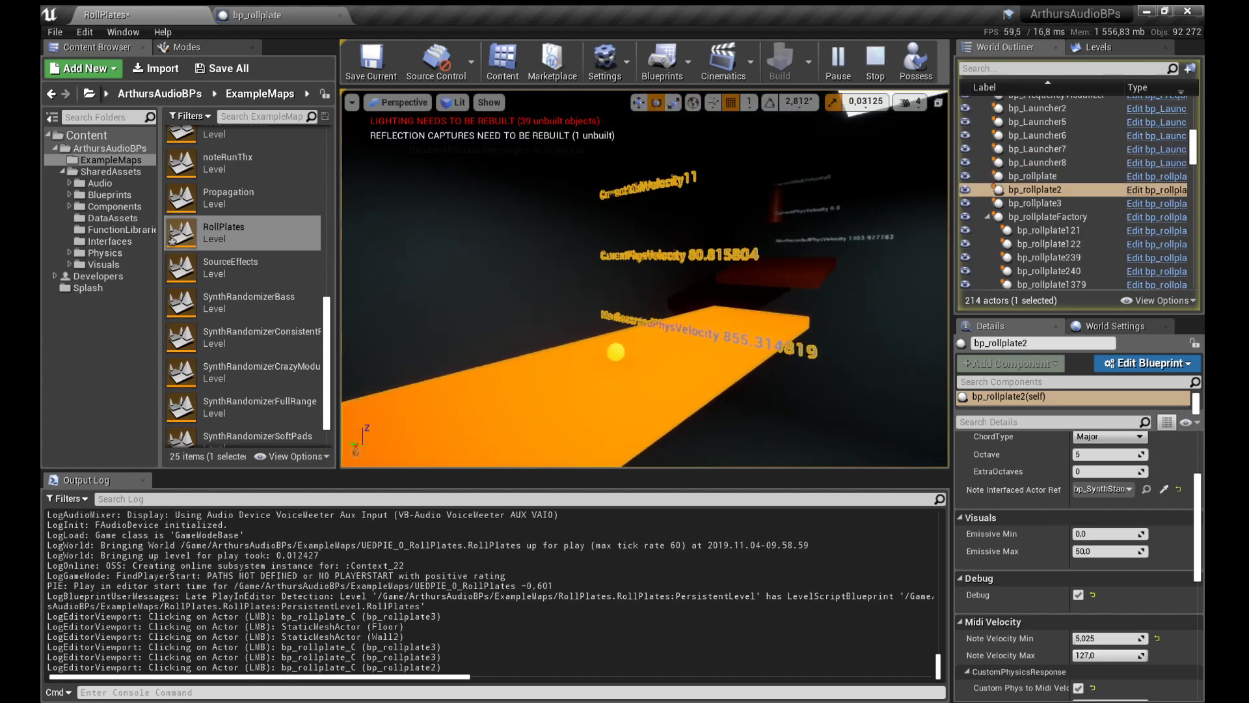
pyautogui.press('Escape')
# Step: Select bp_rollplate2 and bring its Midi Velocity and CustomPhysicsResponse settings into view
pyautogui.click(745, 316)
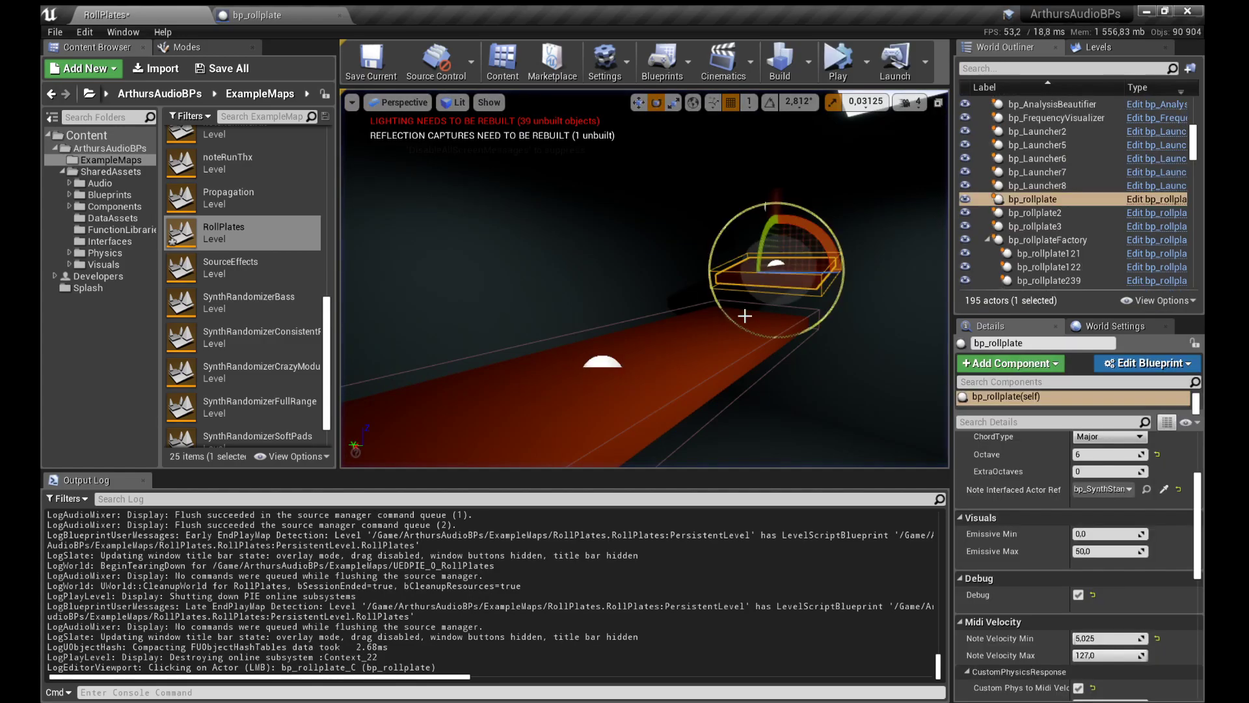
pyautogui.click(602, 362)
pyautogui.moveTo(592, 310); pyautogui.dragTo(520, 351)
pyautogui.moveTo(592, 310)
pyautogui.mouseDown()
pyautogui.moveTo(494, 310)
pyautogui.moveTo(591, 310)
pyautogui.mouseUp()
pyautogui.scroll(-5, 972, 545)
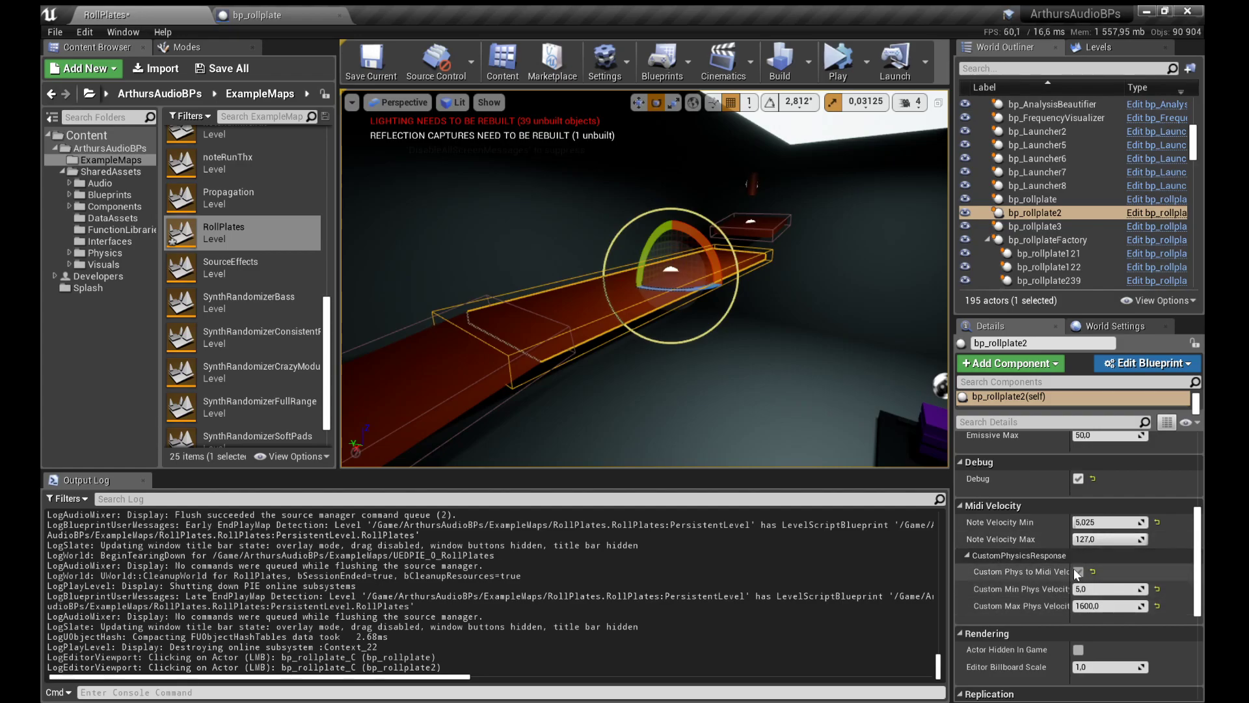
# Step: Switch bp_rollplate2's custom physics-to-MIDI velocity option off and back on
pyautogui.moveTo(1069, 570); pyautogui.dragTo(1060, 572)
pyautogui.click(1069, 572)
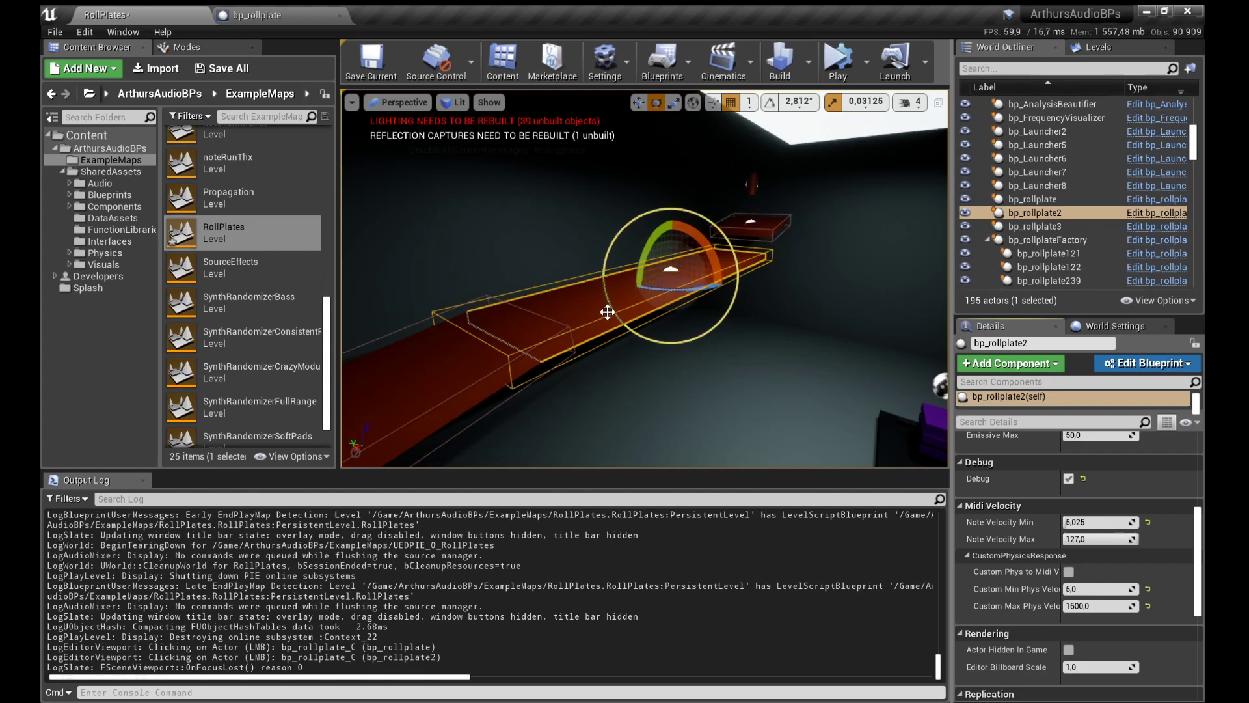
pyautogui.moveTo(607, 312); pyautogui.dragTo(661, 333)
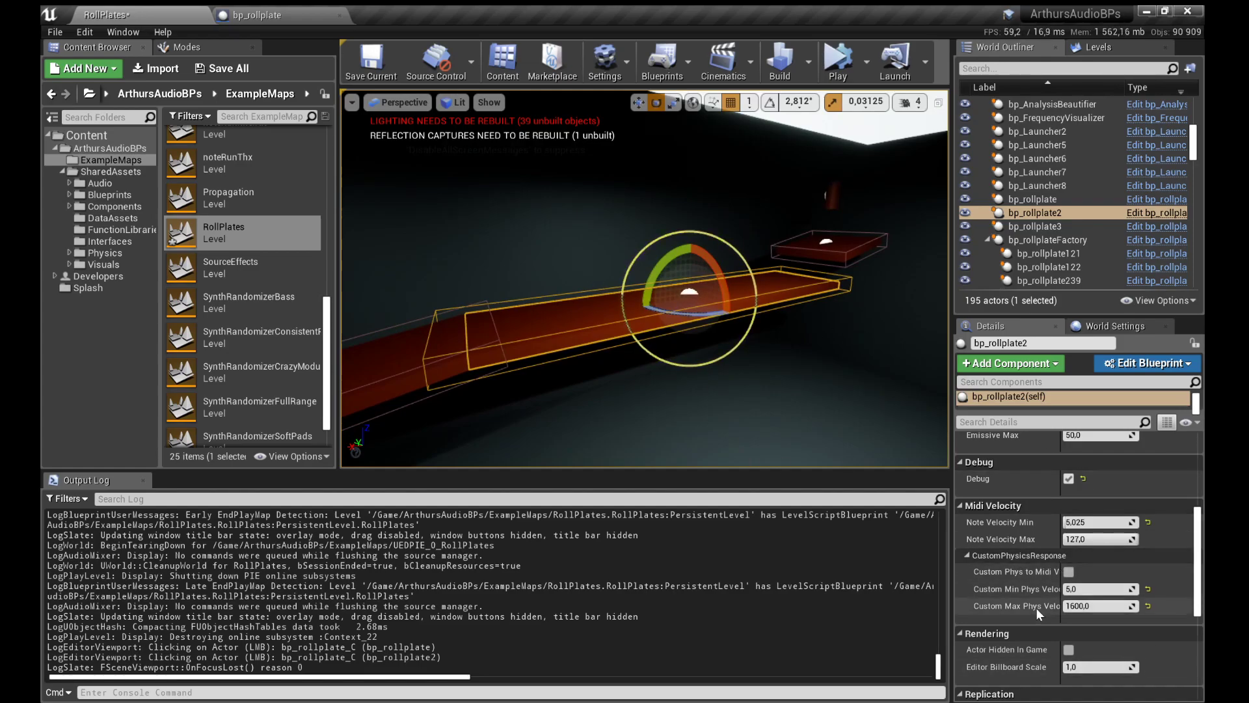
pyautogui.click(1069, 571)
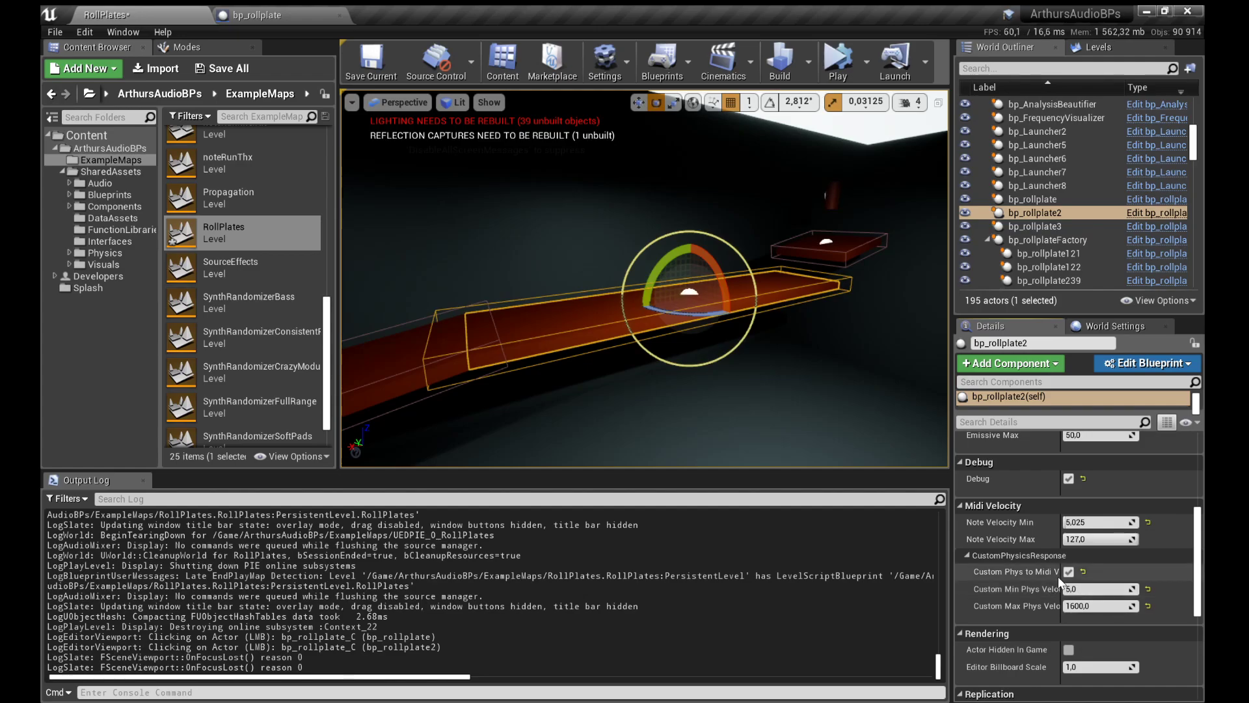
# Step: Set bp_rollplate2's Custom Max Phys Velocity to 800 and its Note Velocity Min to 20
pyautogui.moveTo(1059, 576); pyautogui.dragTo(1075, 576)
pyautogui.click(1098, 605)
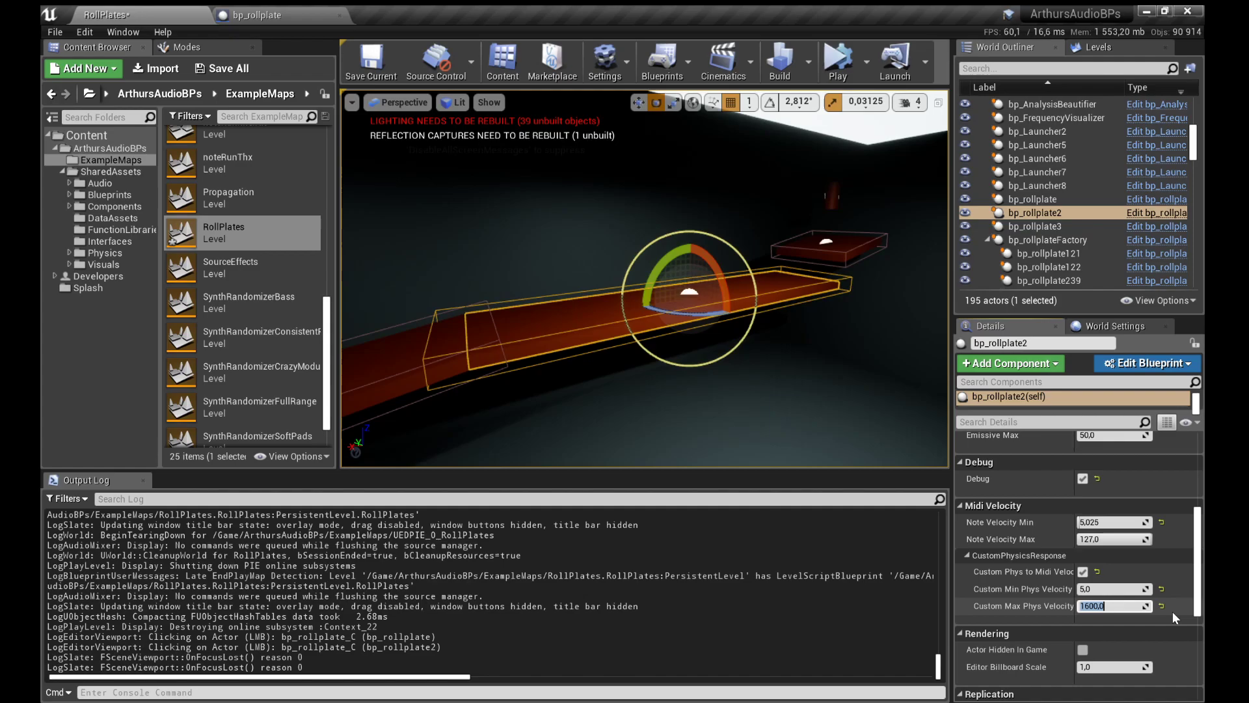
pyautogui.write('800')
pyautogui.press('Return')
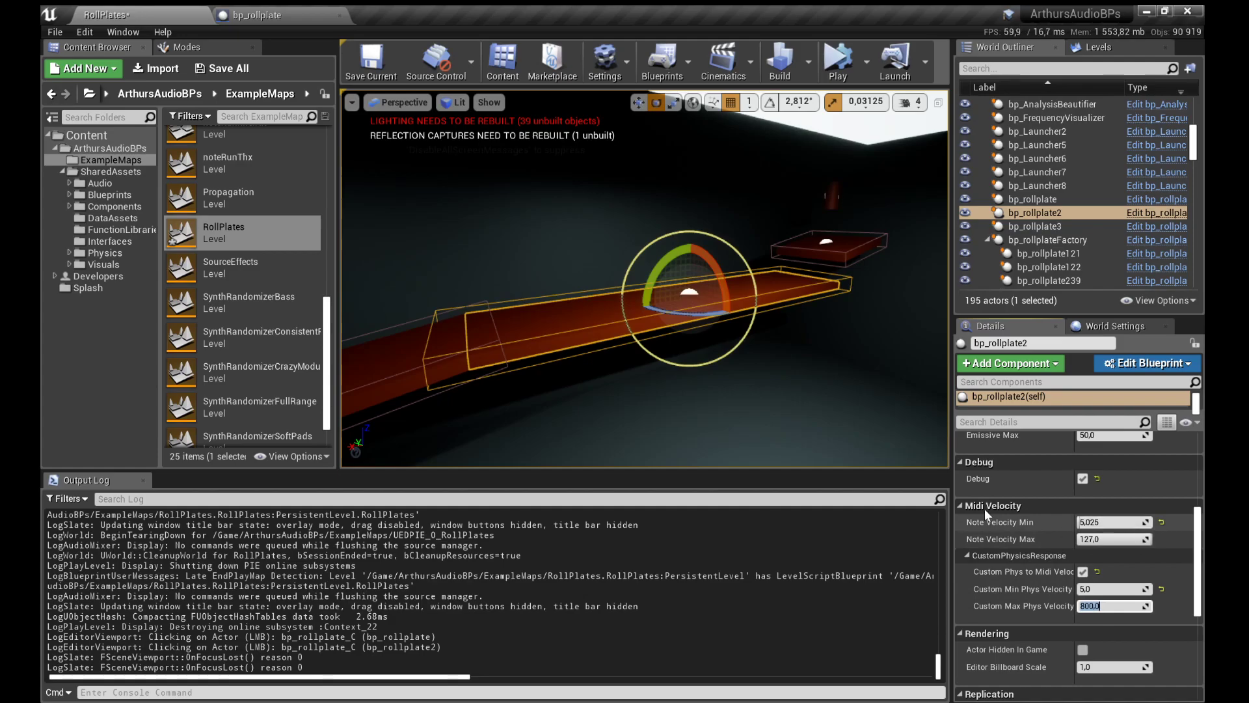
pyautogui.click(1114, 523)
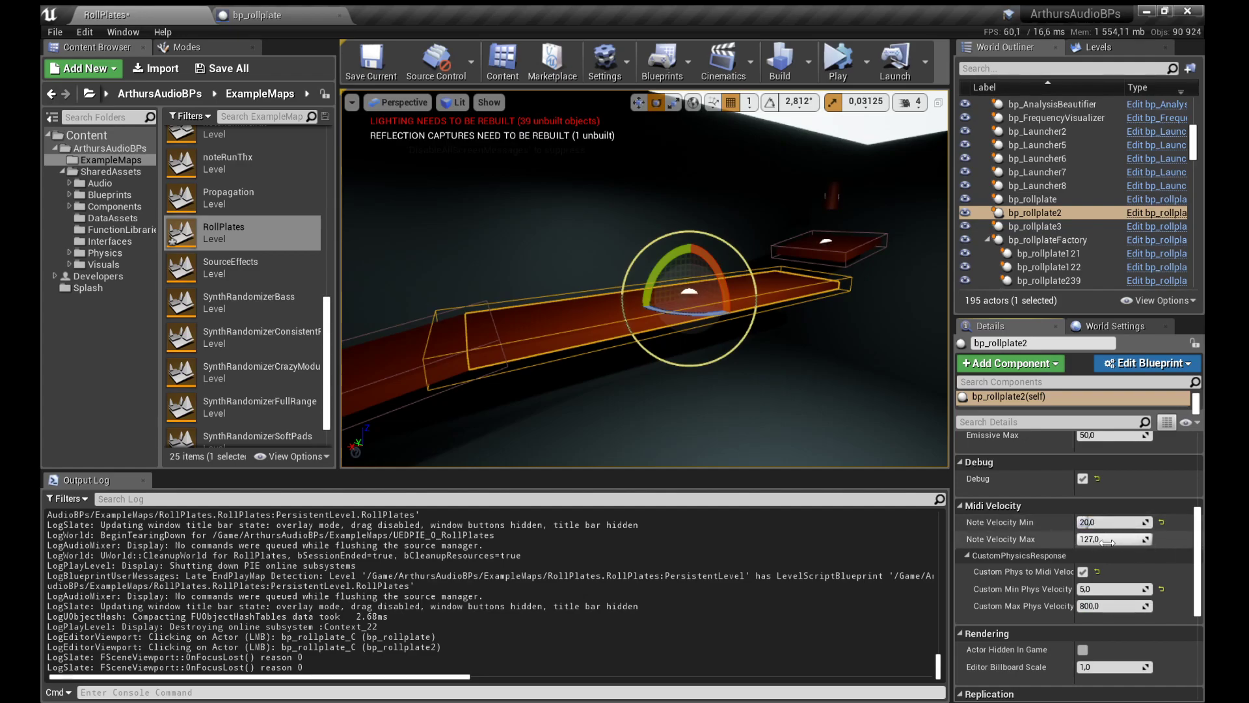
# Step: Simulate the level to check how bp_rollplate2 responds to the rolling ball with its new velocity range, and stop the simulation
pyautogui.moveTo(571, 130); pyautogui.dragTo(690, 157)
pyautogui.click(838, 62)
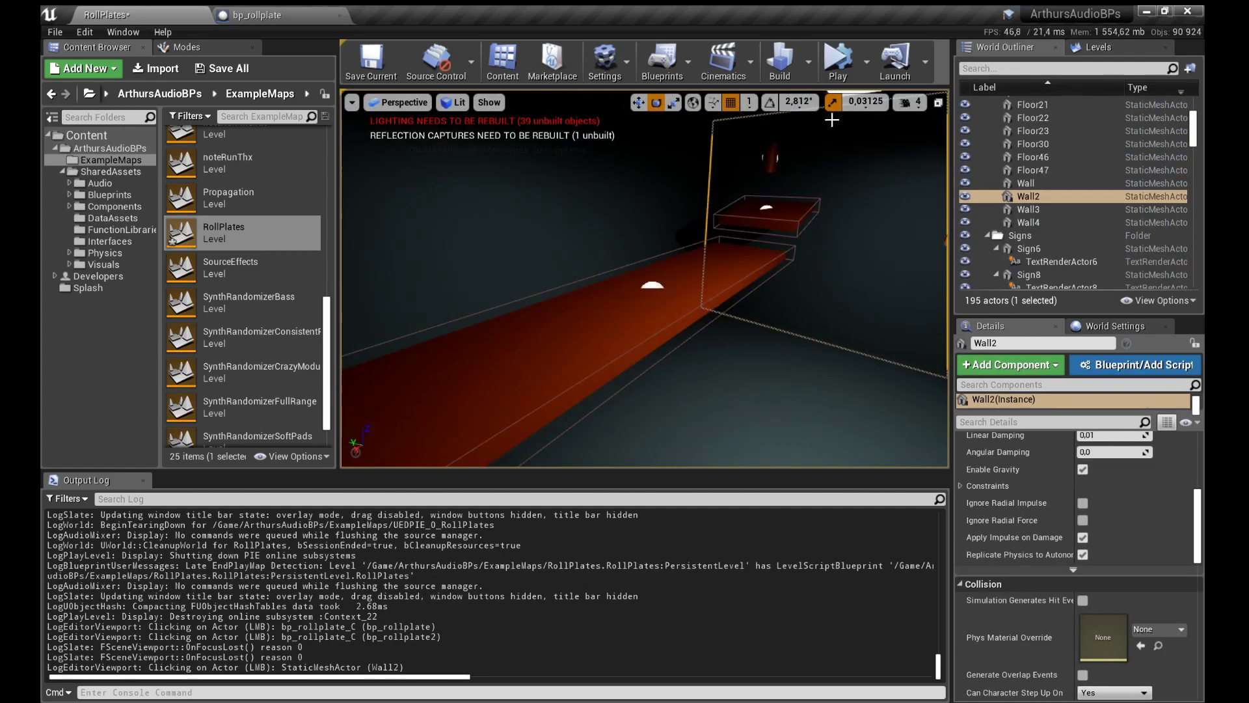
pyautogui.moveTo(836, 246); pyautogui.dragTo(850, 250)
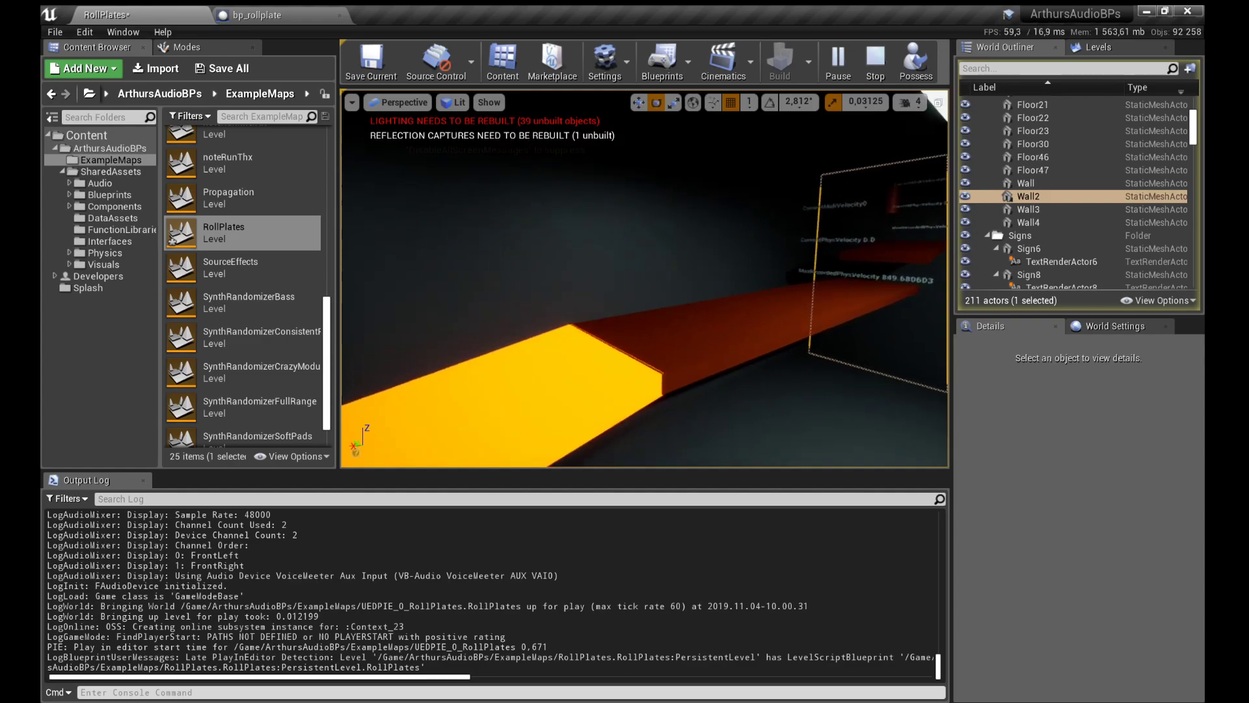
pyautogui.press('Escape')
# Step: Stretch bp_rollplate2 lengthwise to an X scale of about 20.75 and reposition it above bp_rollplate3
pyautogui.click(762, 245)
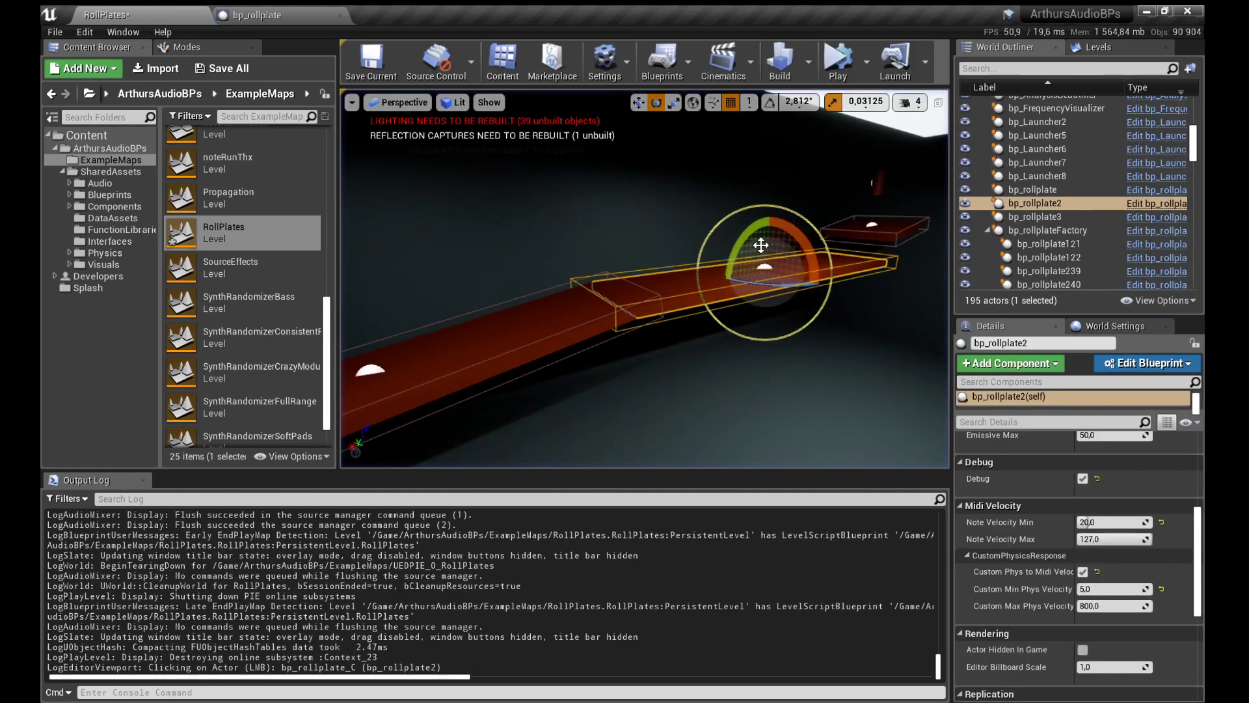
pyautogui.press('r')
pyautogui.press('r')
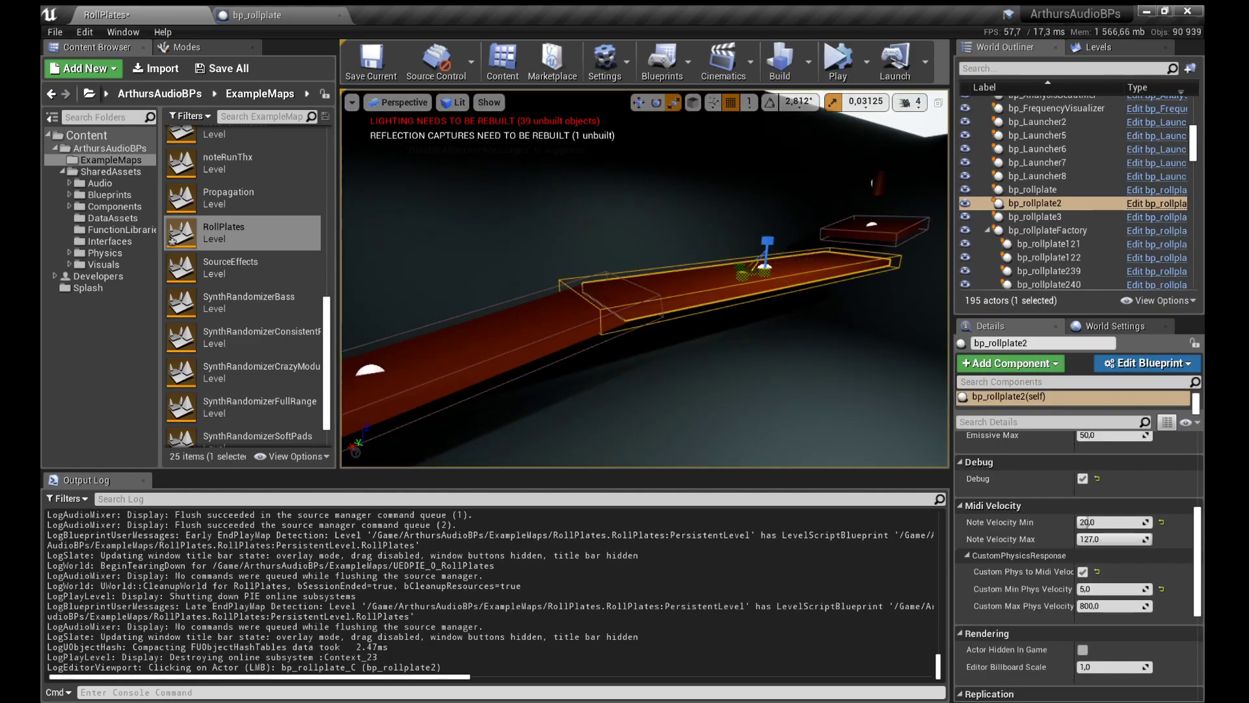
pyautogui.moveTo(753, 270); pyautogui.dragTo(725, 276)
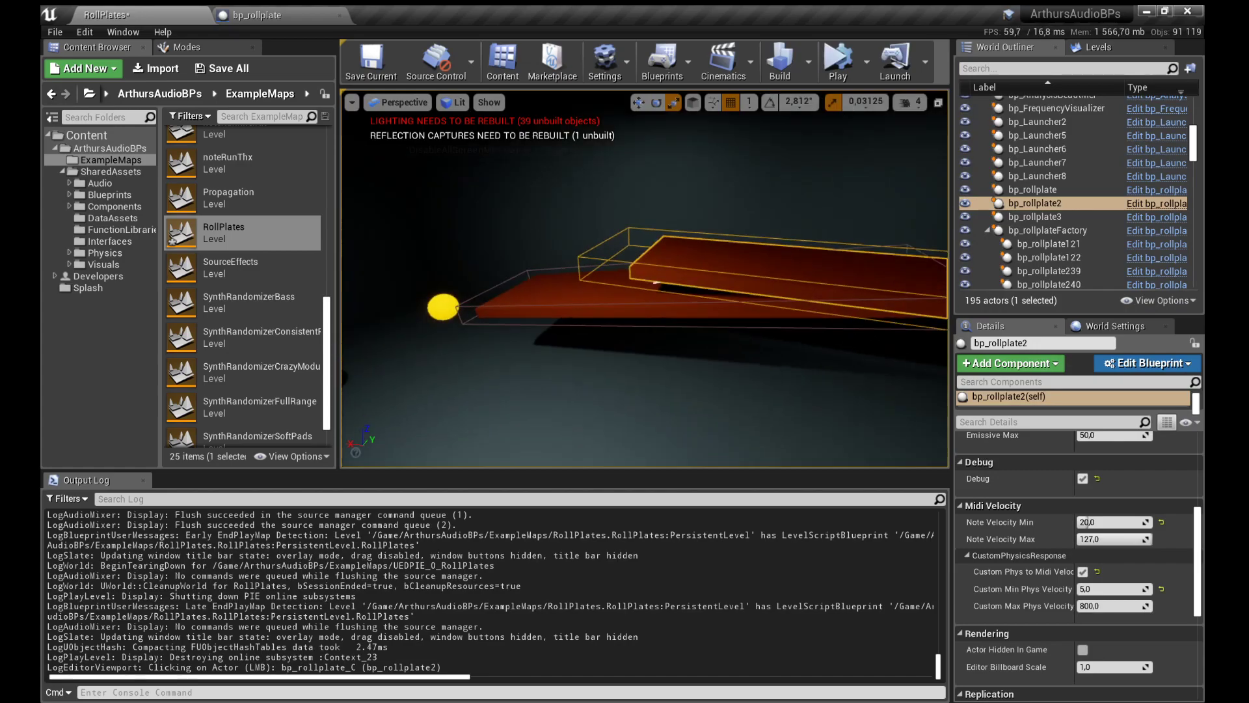
pyautogui.click(657, 309)
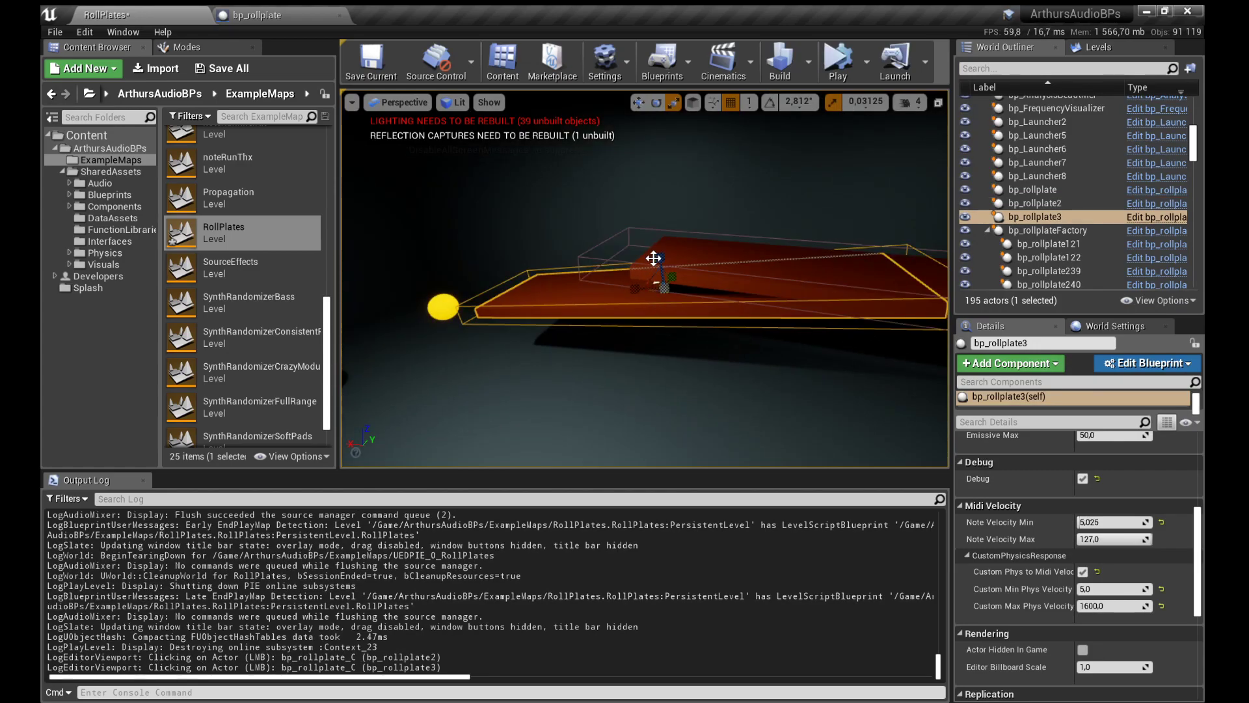
pyautogui.moveTo(661, 256); pyautogui.dragTo(761, 254)
pyautogui.click(822, 256)
pyautogui.press('space')
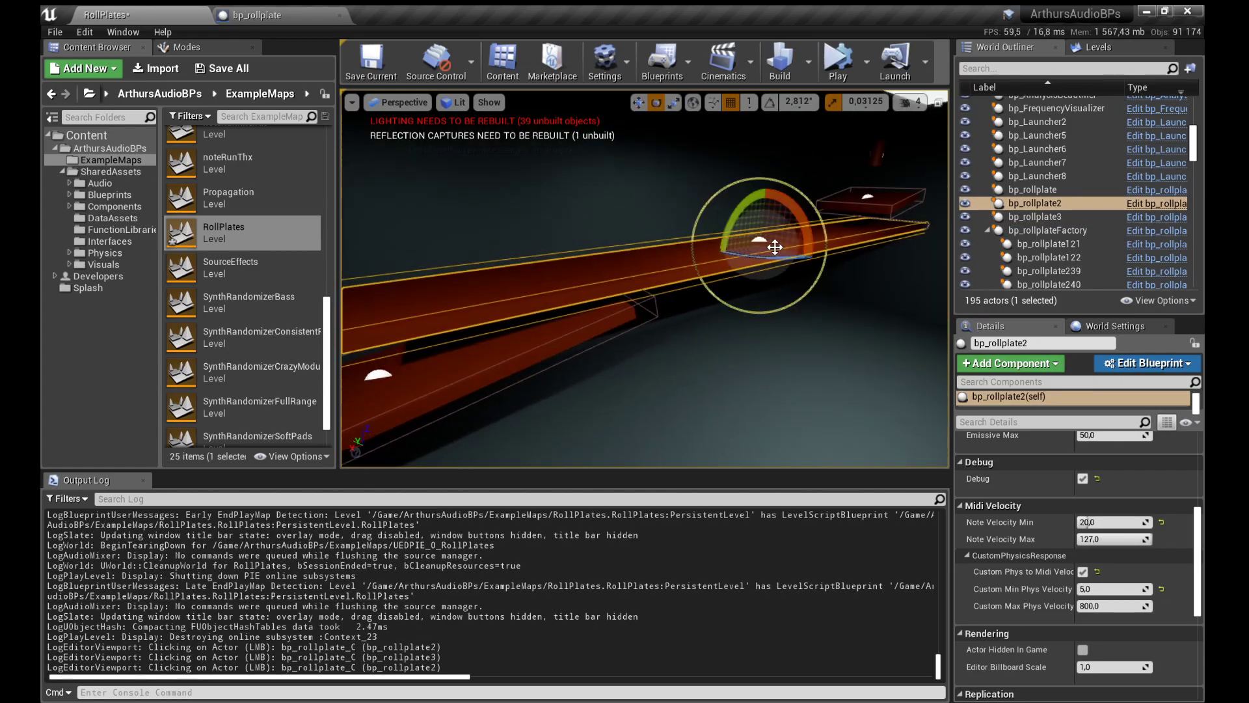
pyautogui.press('space')
pyautogui.press('space')
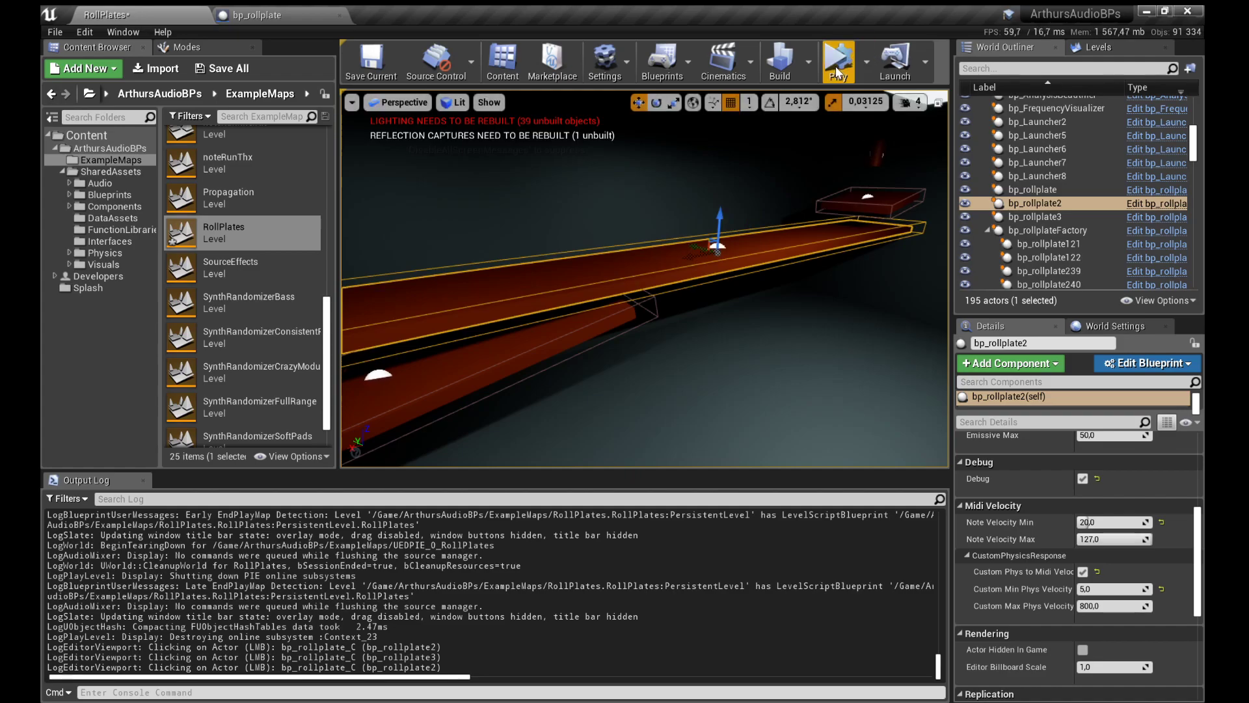
# Step: Simulate the level and compare the lengthened bp_rollplate2's velocity read-outs with its Midi Velocity settings
pyautogui.click(838, 65)
pyautogui.click(856, 307)
pyautogui.moveTo(856, 306)
pyautogui.mouseDown()
pyautogui.moveTo(856, 260)
pyautogui.moveTo(865, 287)
pyautogui.mouseUp()
pyautogui.moveTo(754, 279); pyautogui.dragTo(879, 257)
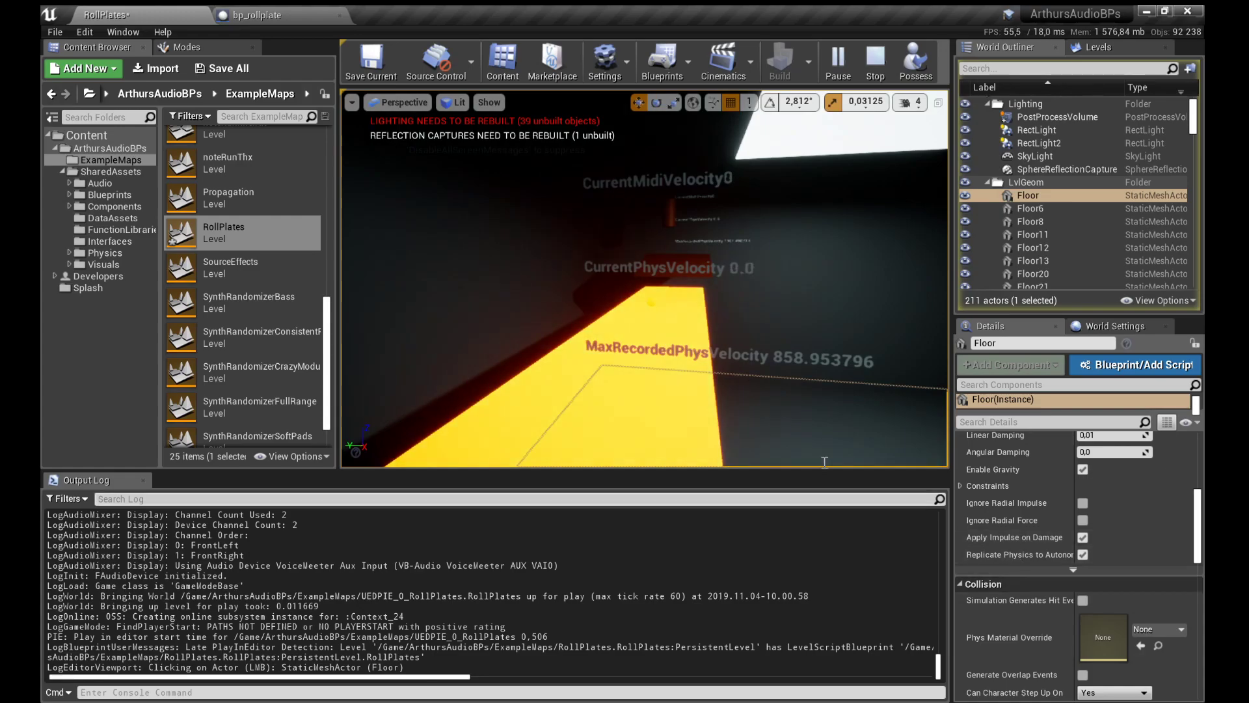
pyautogui.click(586, 423)
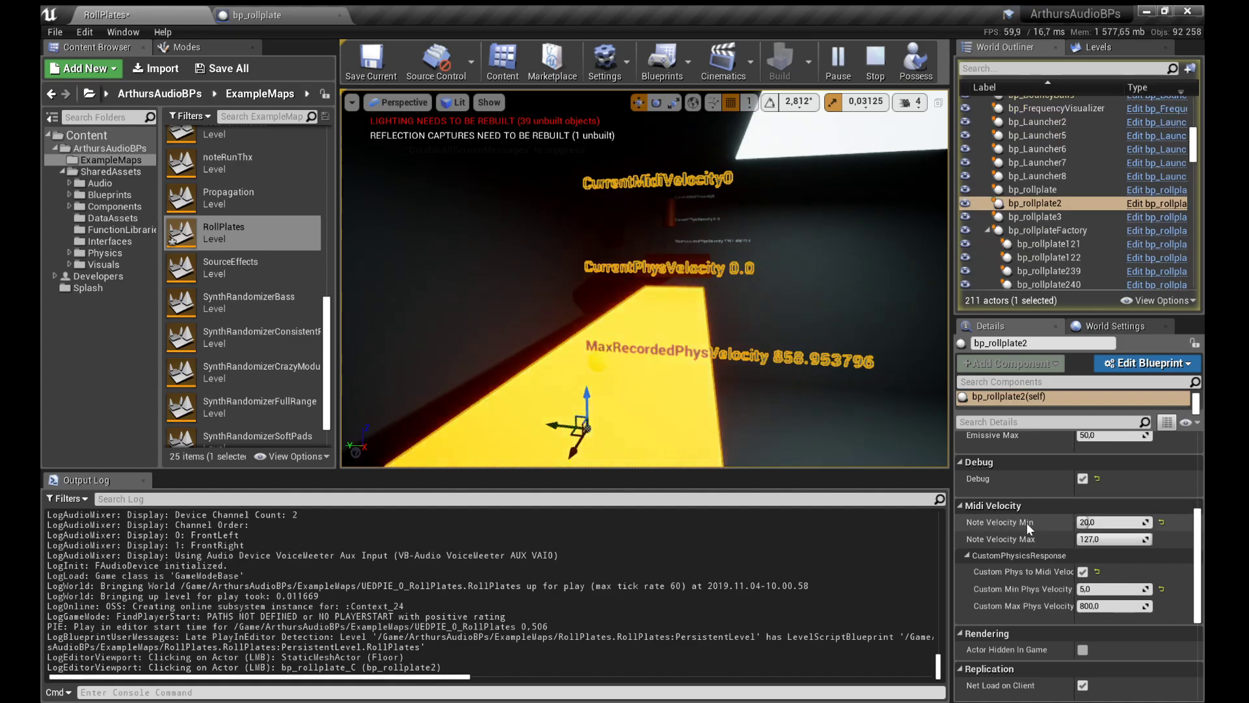
pyautogui.moveTo(895, 454); pyautogui.dragTo(752, 342)
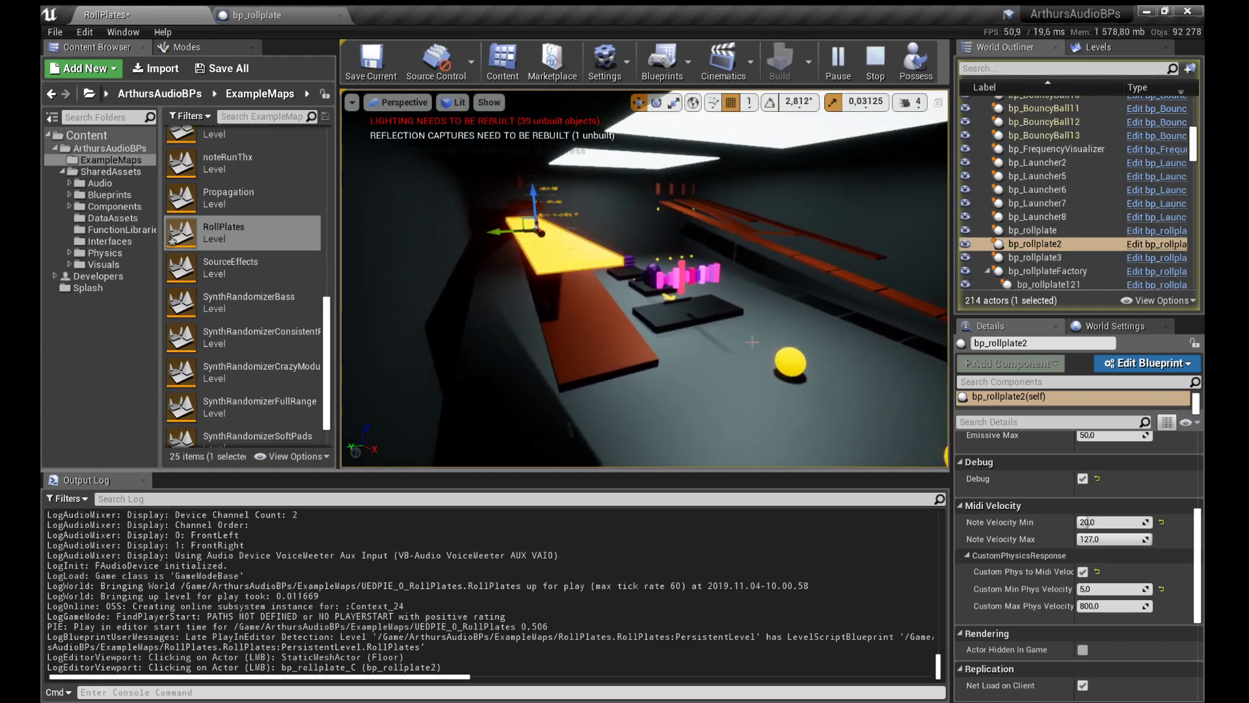
# Step: Examine bp_rollplate2's Note settings, including root note, chord type and octaves, during the simulation, and stop it
pyautogui.click(563, 340)
pyautogui.moveTo(563, 341); pyautogui.dragTo(628, 282)
pyautogui.click(602, 291)
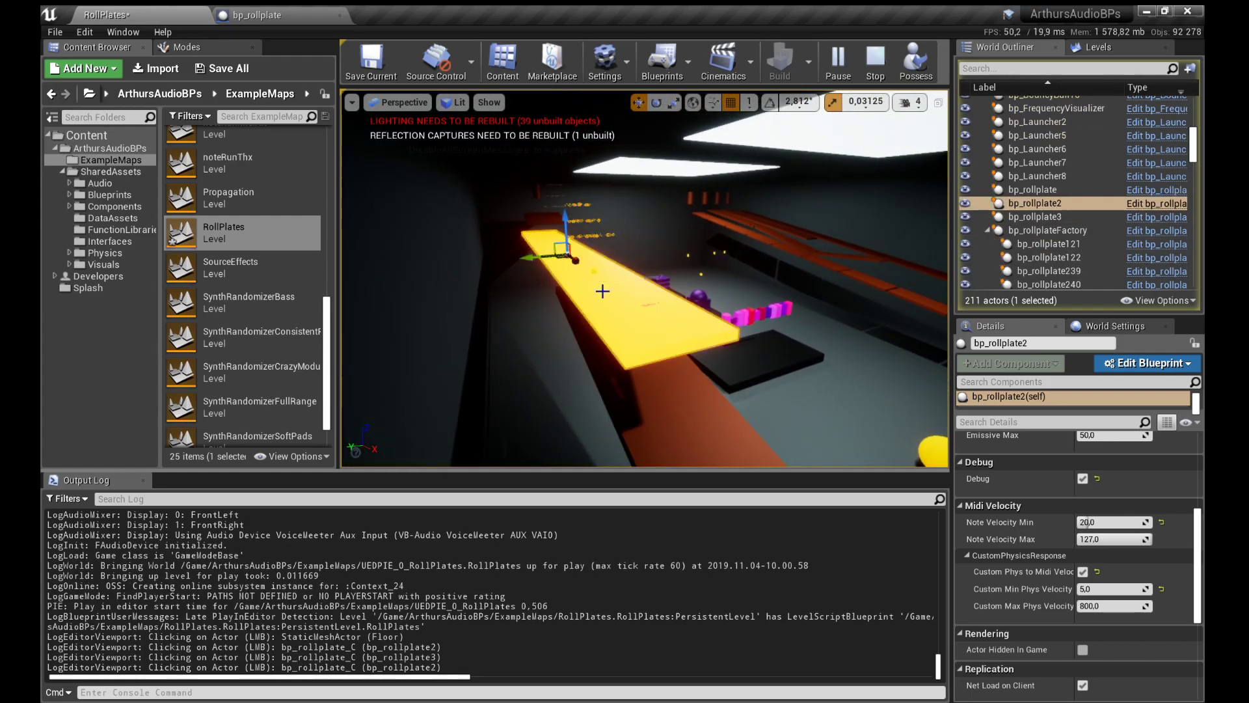
pyautogui.scroll(5, 602, 291)
pyautogui.scroll(4, 1040, 584)
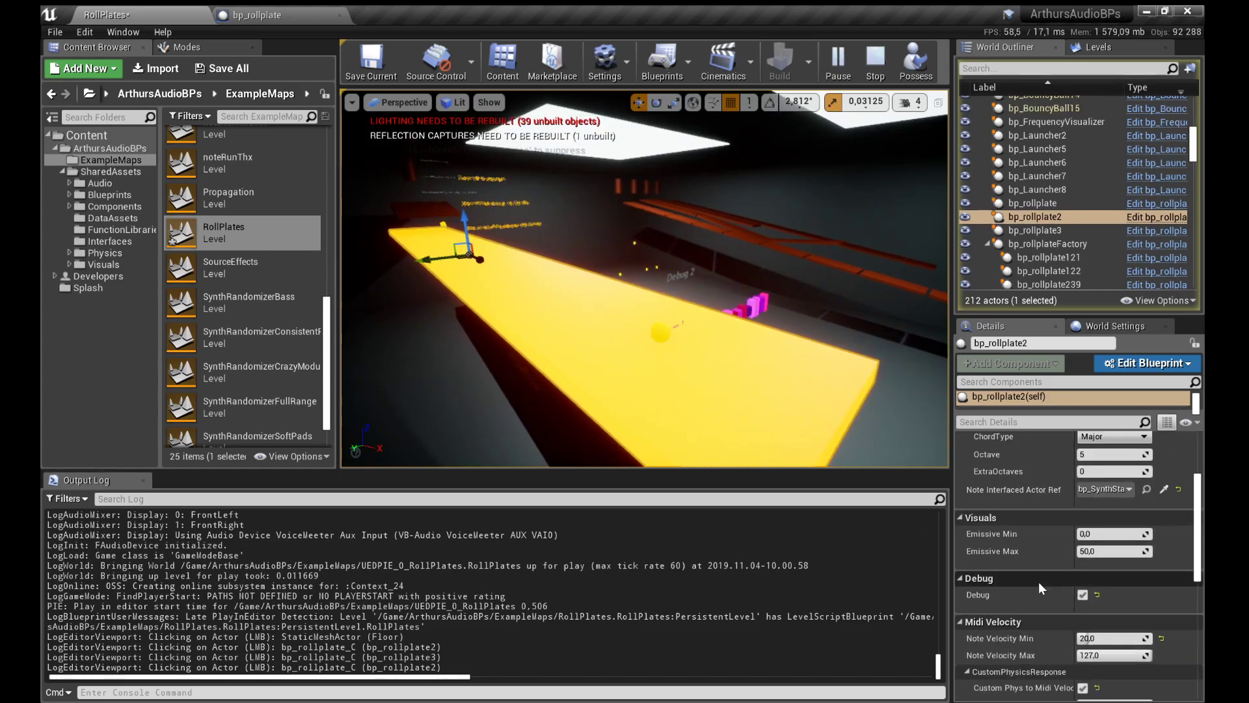
pyautogui.scroll(3, 1034, 579)
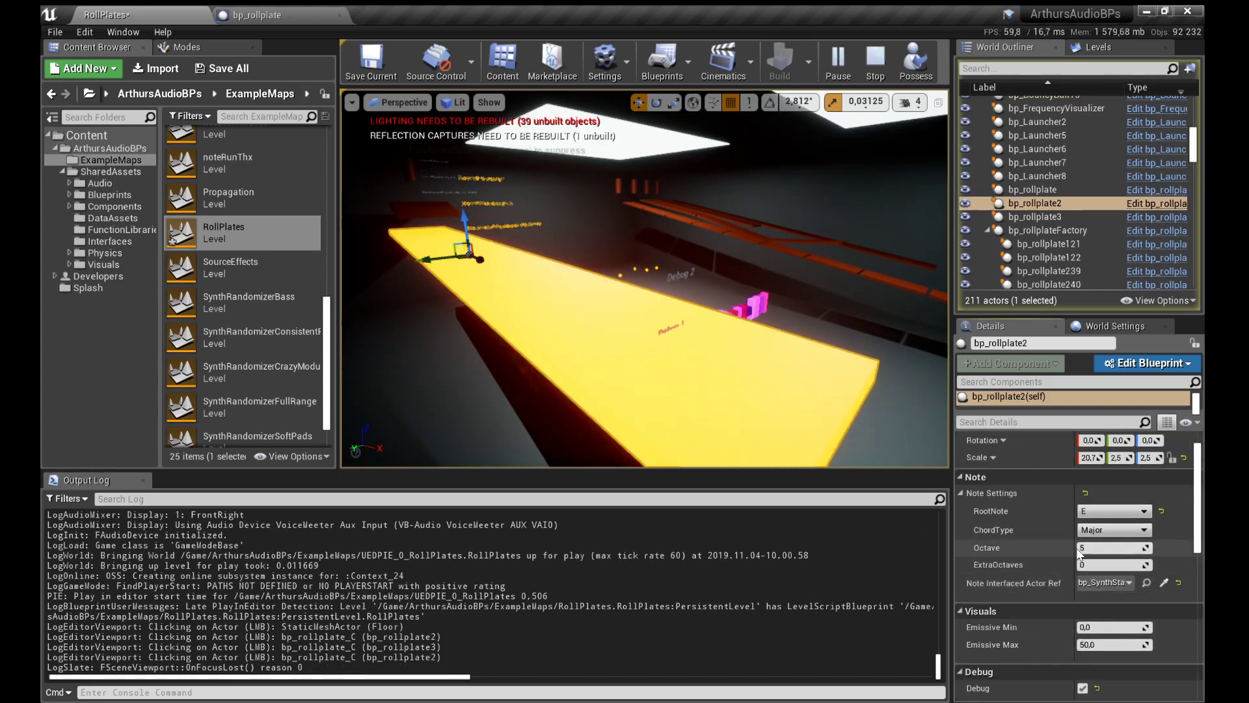
pyautogui.moveTo(1076, 550)
pyautogui.mouseDown()
pyautogui.moveTo(1086, 549)
pyautogui.moveTo(1062, 558)
pyautogui.mouseUp()
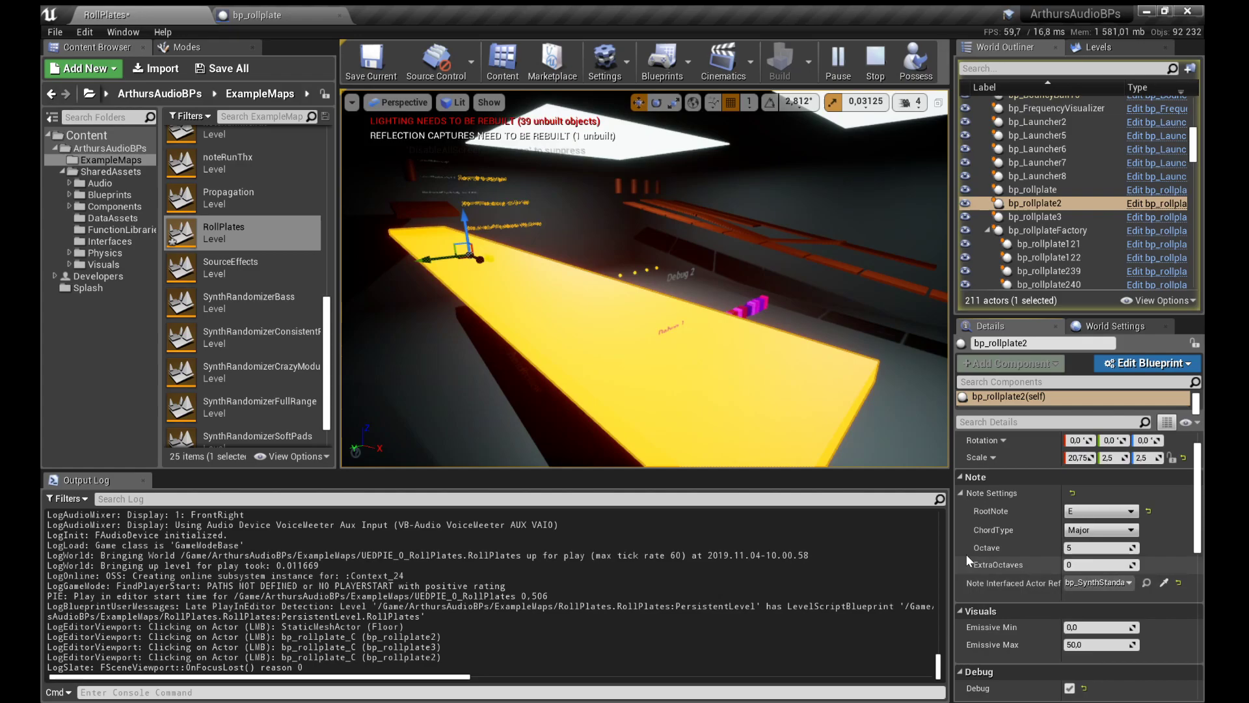
pyautogui.moveTo(801, 390); pyautogui.dragTo(655, 326)
pyautogui.click(878, 65)
# Step: Examine the synth balls bp_SynthStandalone4 and bp_SynthStandalone5 alongside roll plates bp_rollplate2 and bp_rollplate3
pyautogui.click(752, 270)
pyautogui.moveTo(752, 271); pyautogui.dragTo(703, 208)
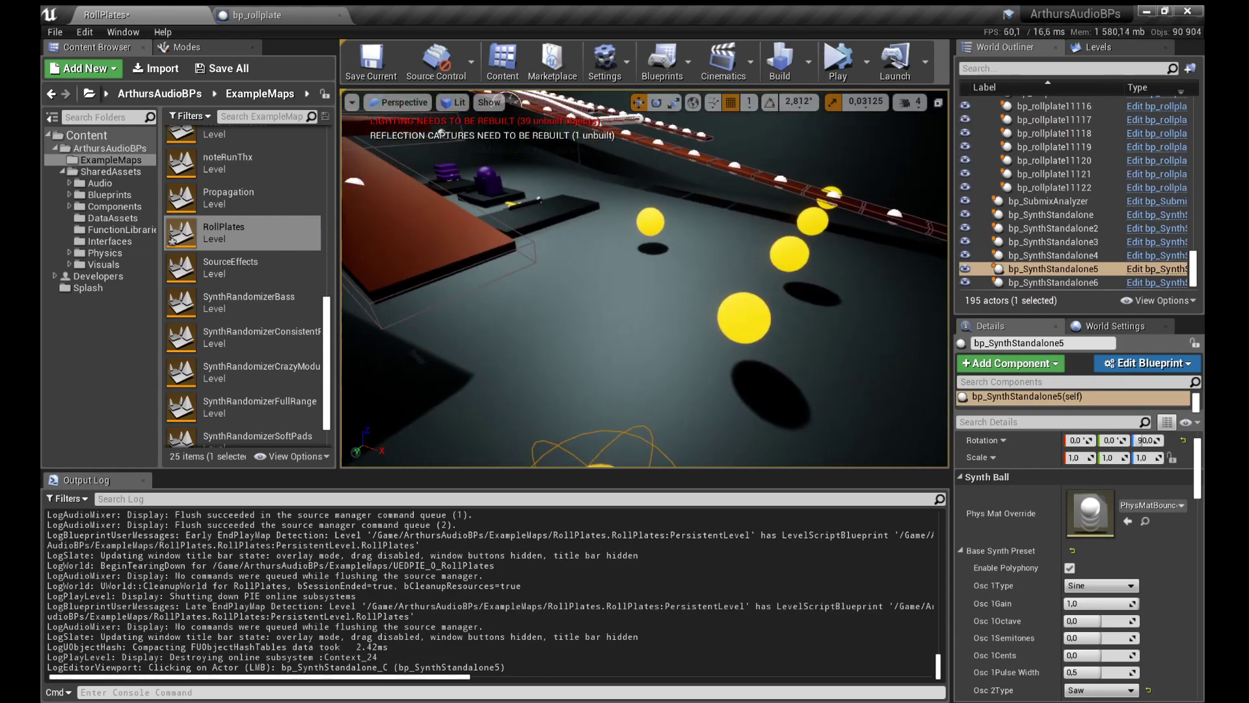
pyautogui.click(745, 319)
pyautogui.moveTo(745, 319); pyautogui.dragTo(688, 306)
pyautogui.scroll(-3, 1069, 584)
pyautogui.scroll(5, 1070, 584)
pyautogui.click(517, 244)
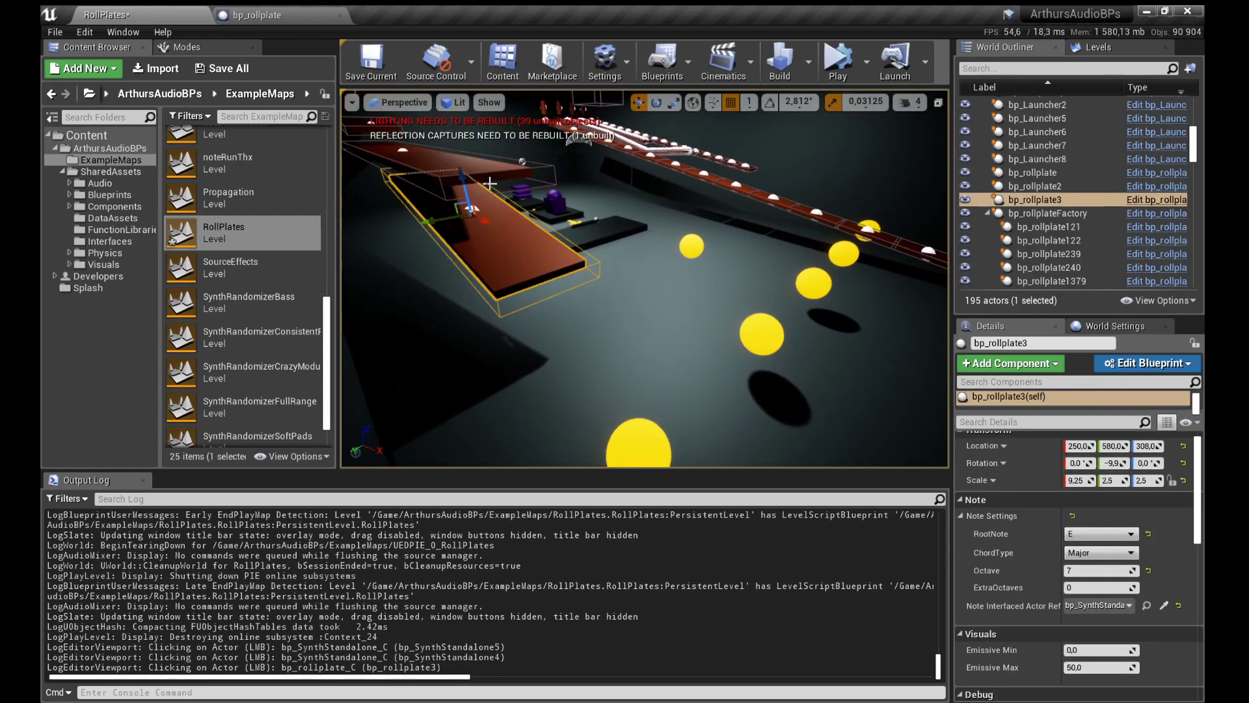
pyautogui.click(489, 182)
pyautogui.click(760, 344)
pyautogui.click(632, 446)
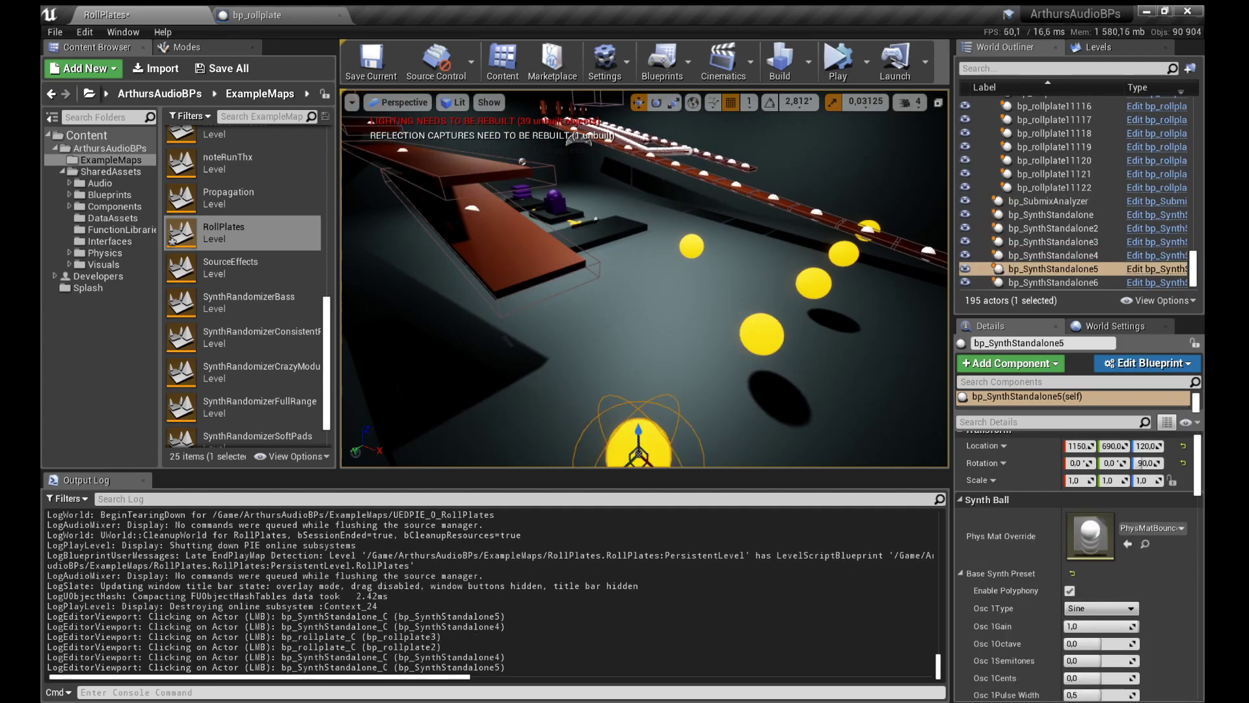
# Step: Review bp_rollplate3's Note settings and the synth assigned as its Note Interfaced Actor Ref
pyautogui.click(518, 244)
pyautogui.click(1111, 606)
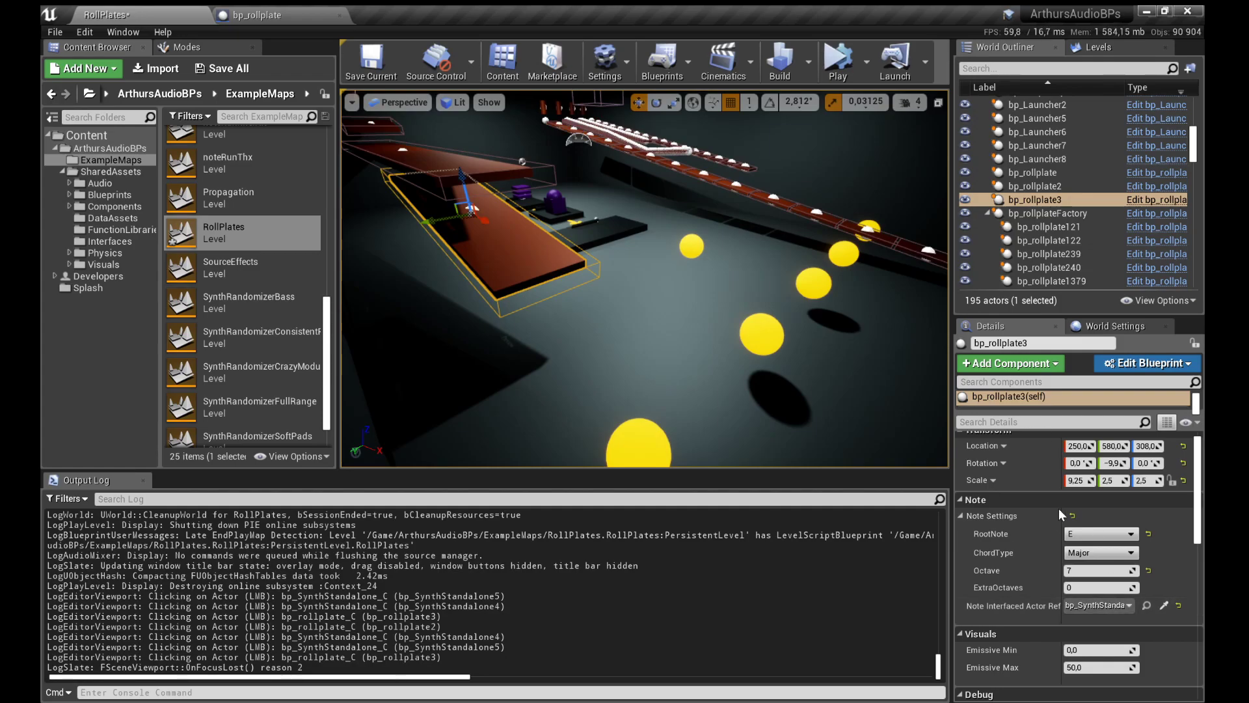
pyautogui.scroll(-3, 1059, 509)
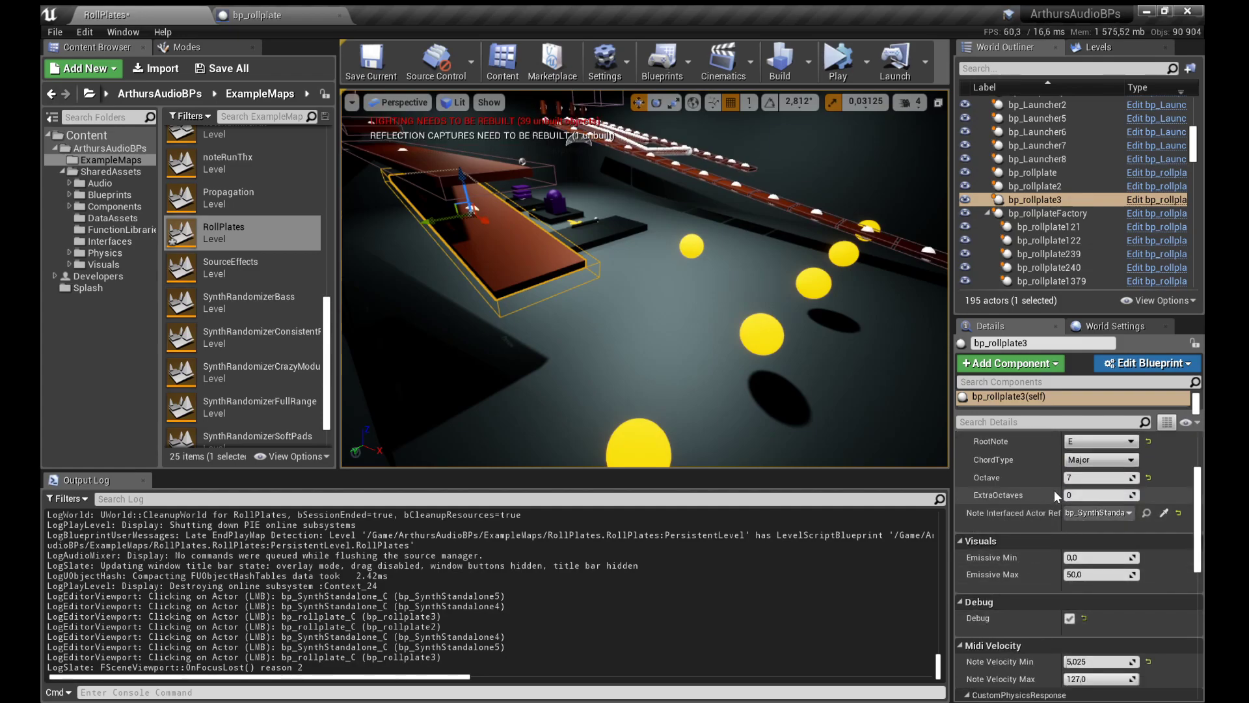
pyautogui.moveTo(1061, 484)
pyautogui.mouseDown()
pyautogui.moveTo(1039, 485)
pyautogui.moveTo(1093, 493)
pyautogui.moveTo(1052, 498)
pyautogui.mouseUp()
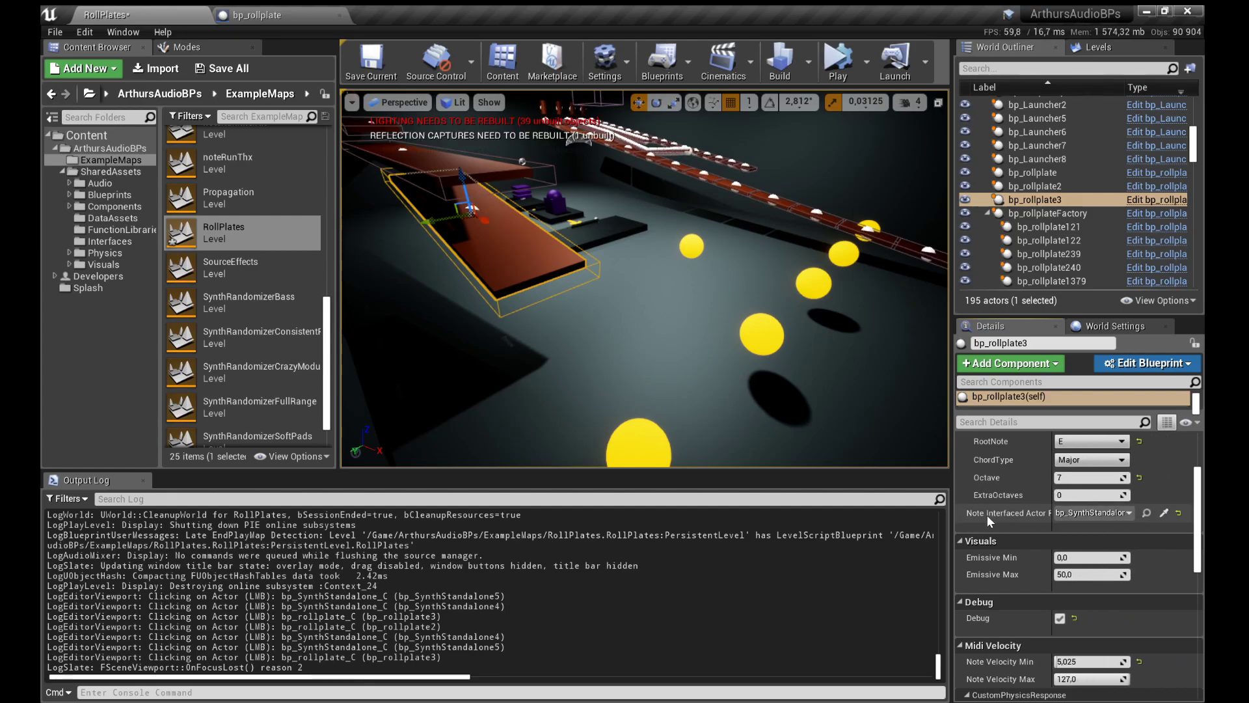
pyautogui.click(488, 237)
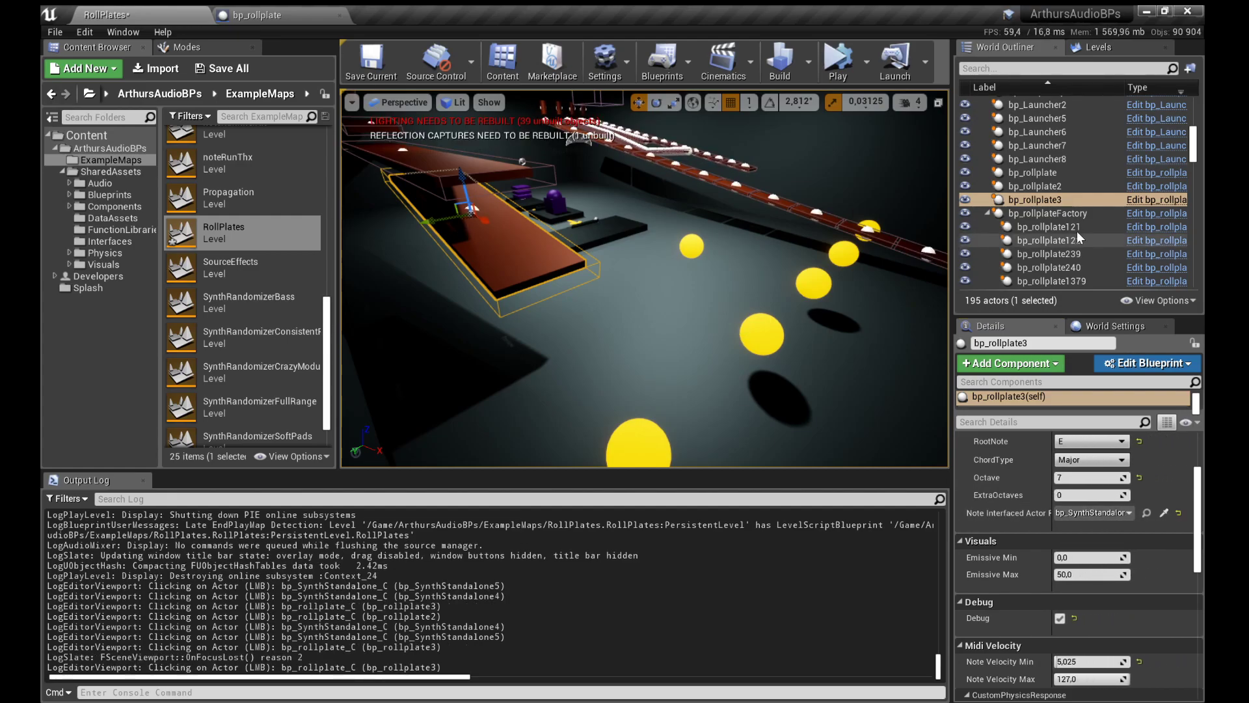
# Step: Open the bp_rollplate blueprint and check its class defaults and class settings for implemented interfaces, then return to the level
pyautogui.click(1162, 202)
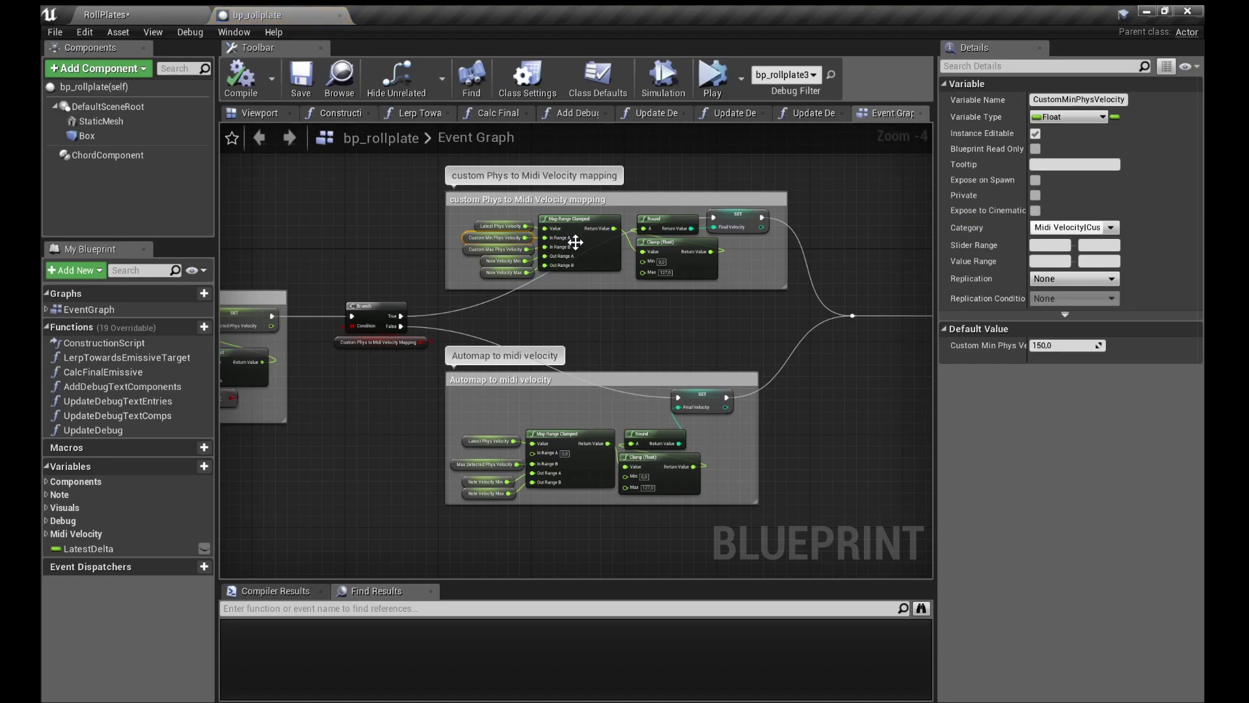
pyautogui.click(592, 92)
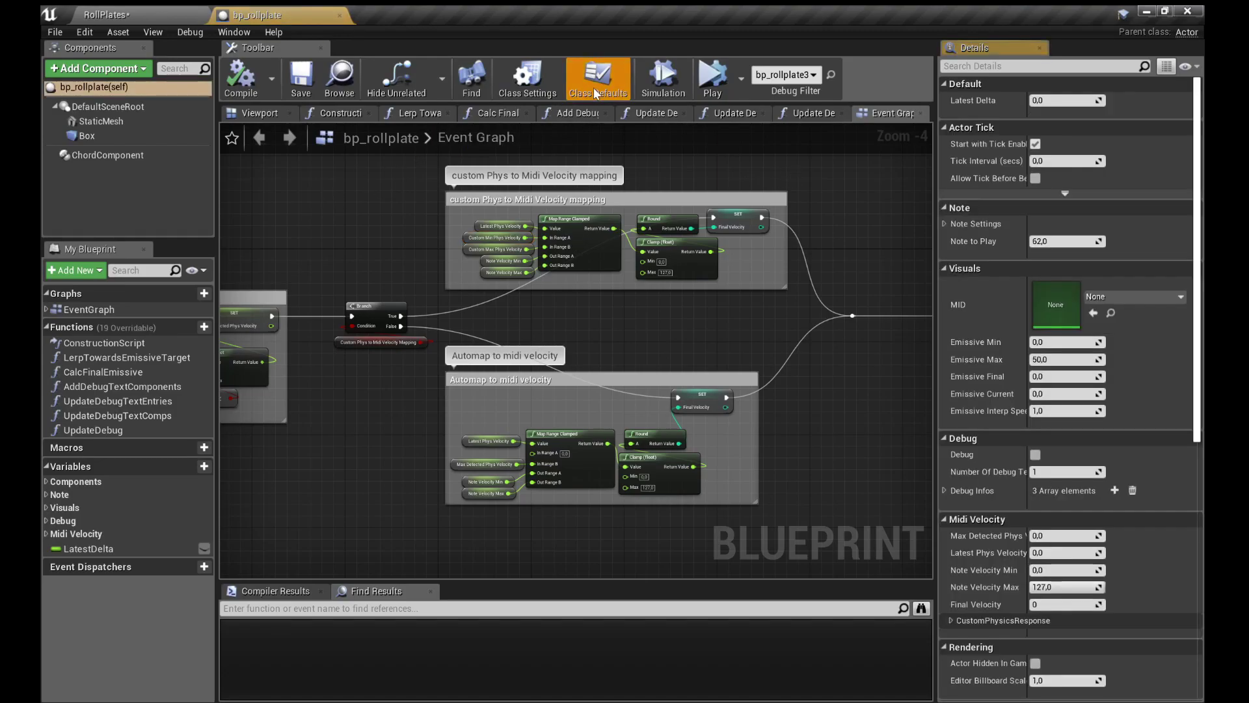
pyautogui.click(547, 76)
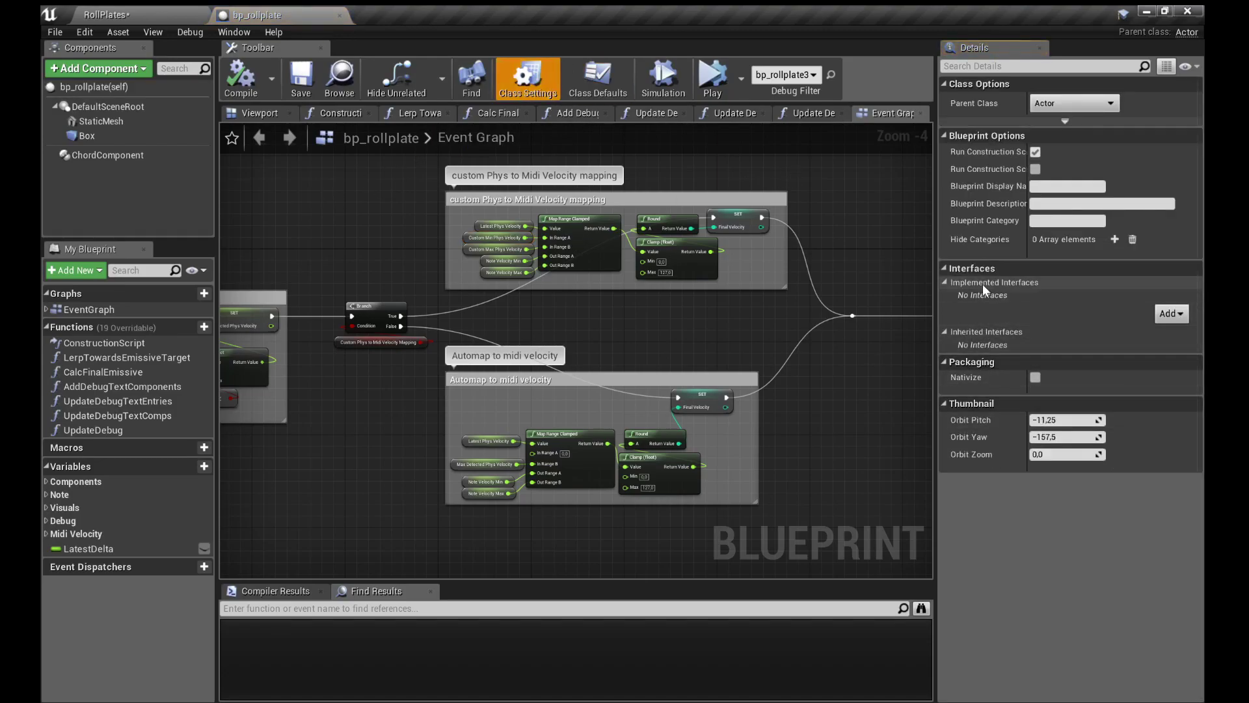
pyautogui.click(76, 15)
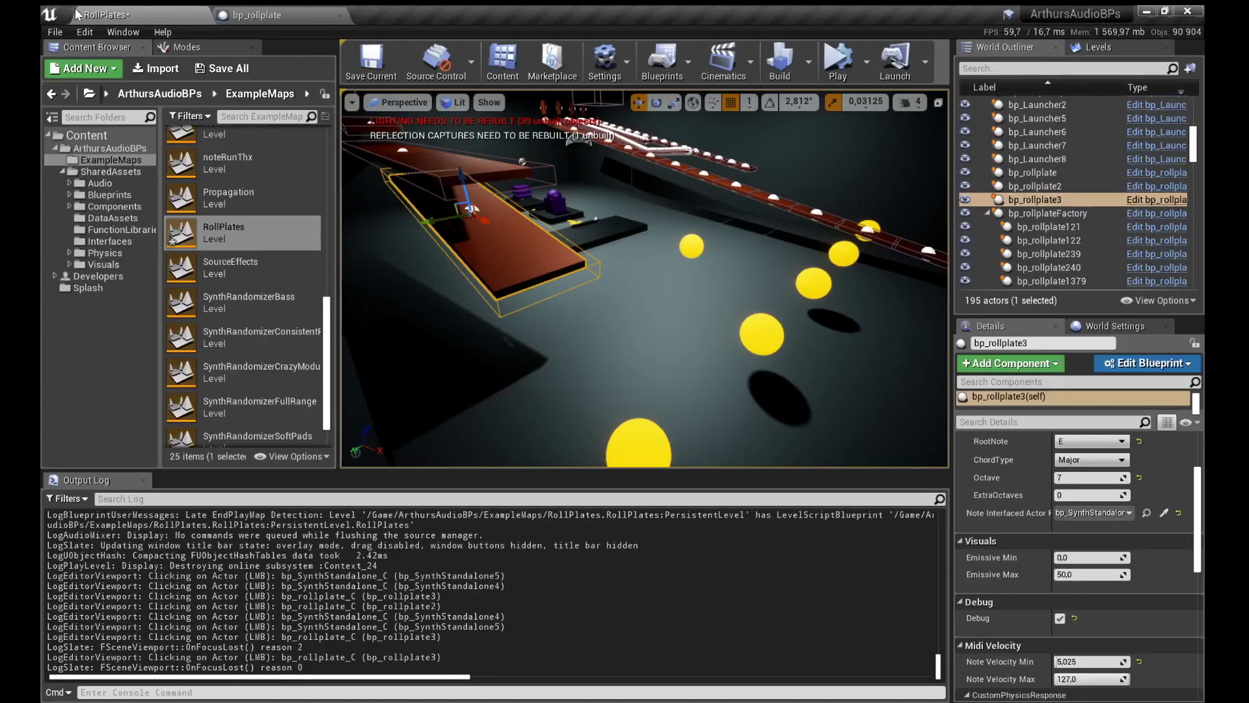
# Step: Open the blueprint of synth ball bp_SynthStandalone4 and review the implemented interfaces in its class settings
pyautogui.click(746, 346)
pyautogui.hotkey('ctrl', 'e')
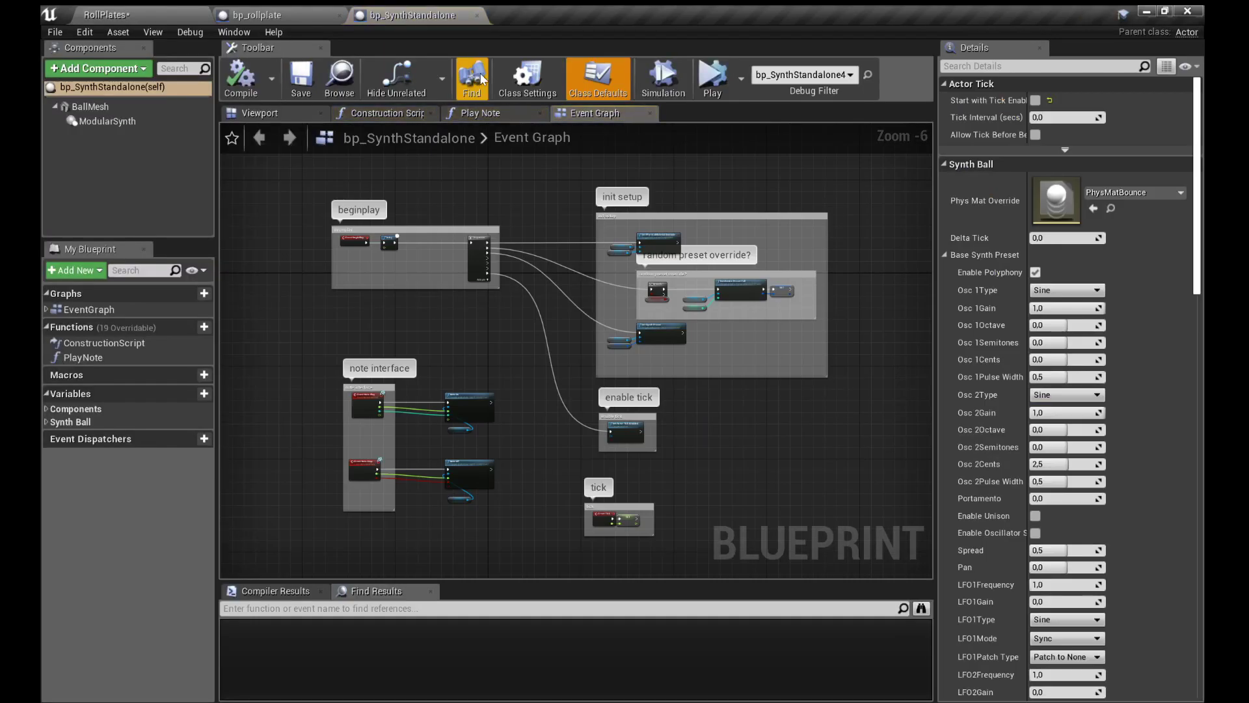
pyautogui.click(538, 63)
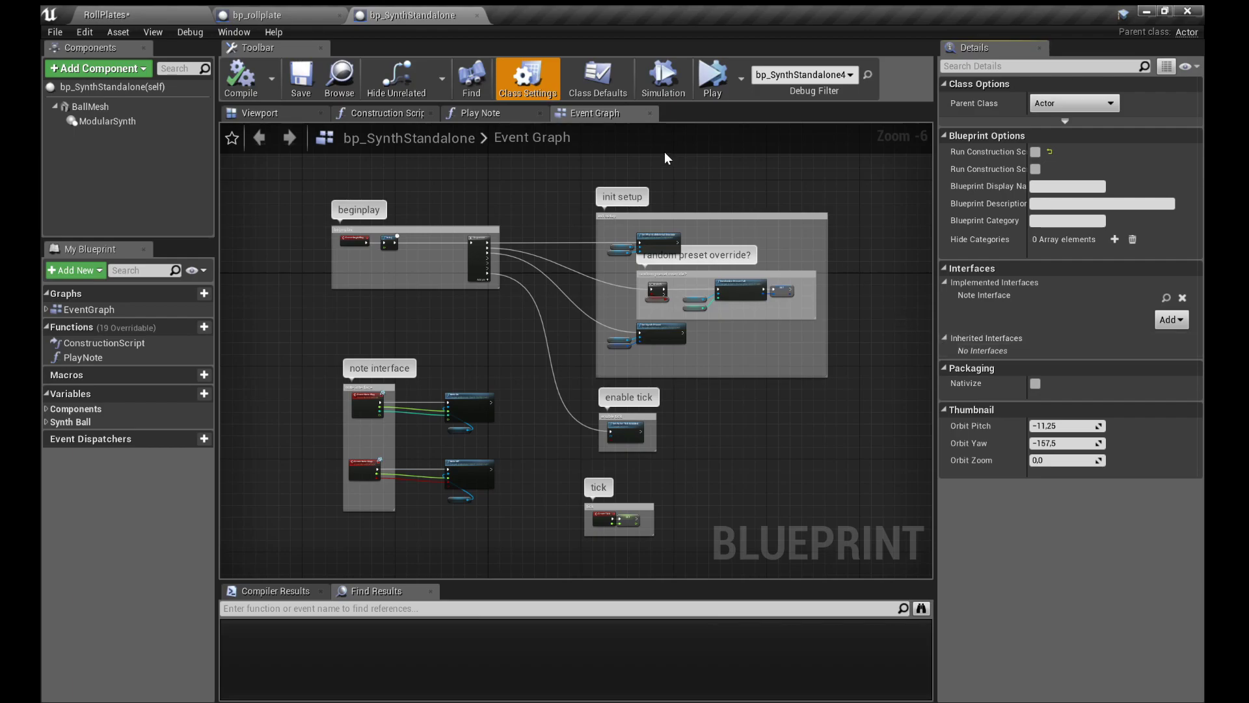
# Step: In the RollPlates level, locate the actor assigned as bp_rollplate2's Note Interfaced Actor Ref and view it against the plates
pyautogui.click(301, 13)
pyautogui.click(171, 13)
pyautogui.click(449, 165)
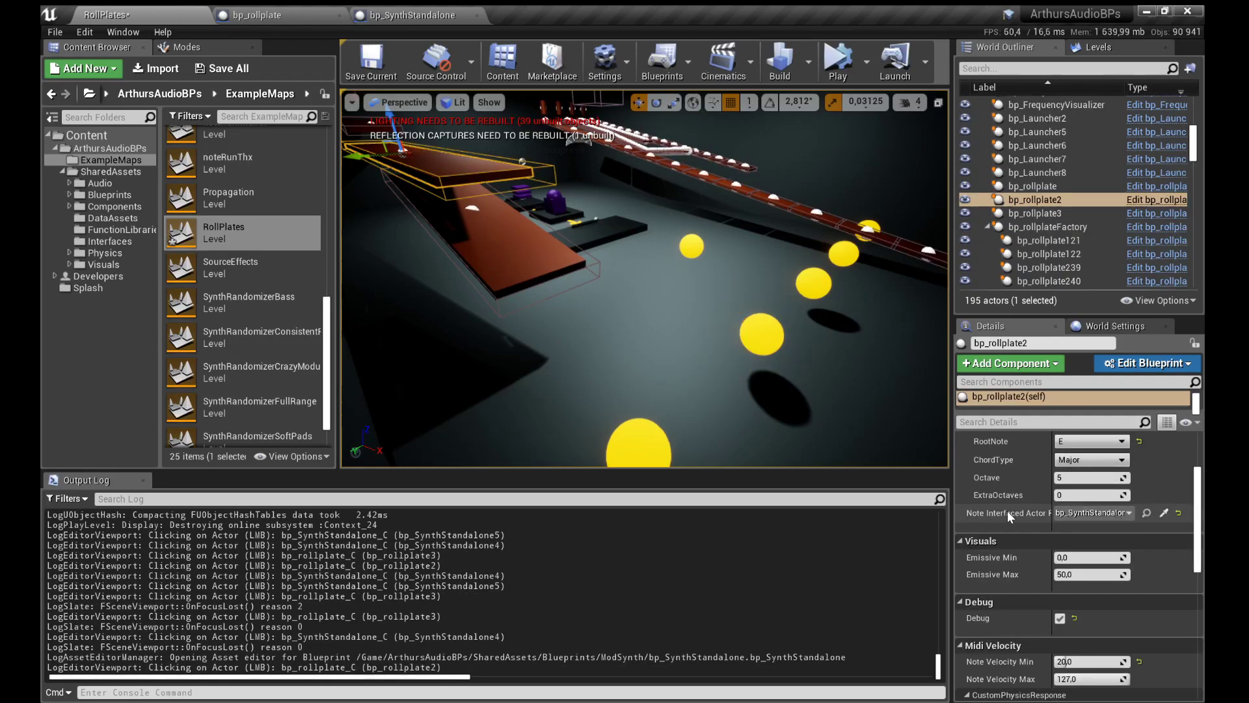
pyautogui.click(1146, 514)
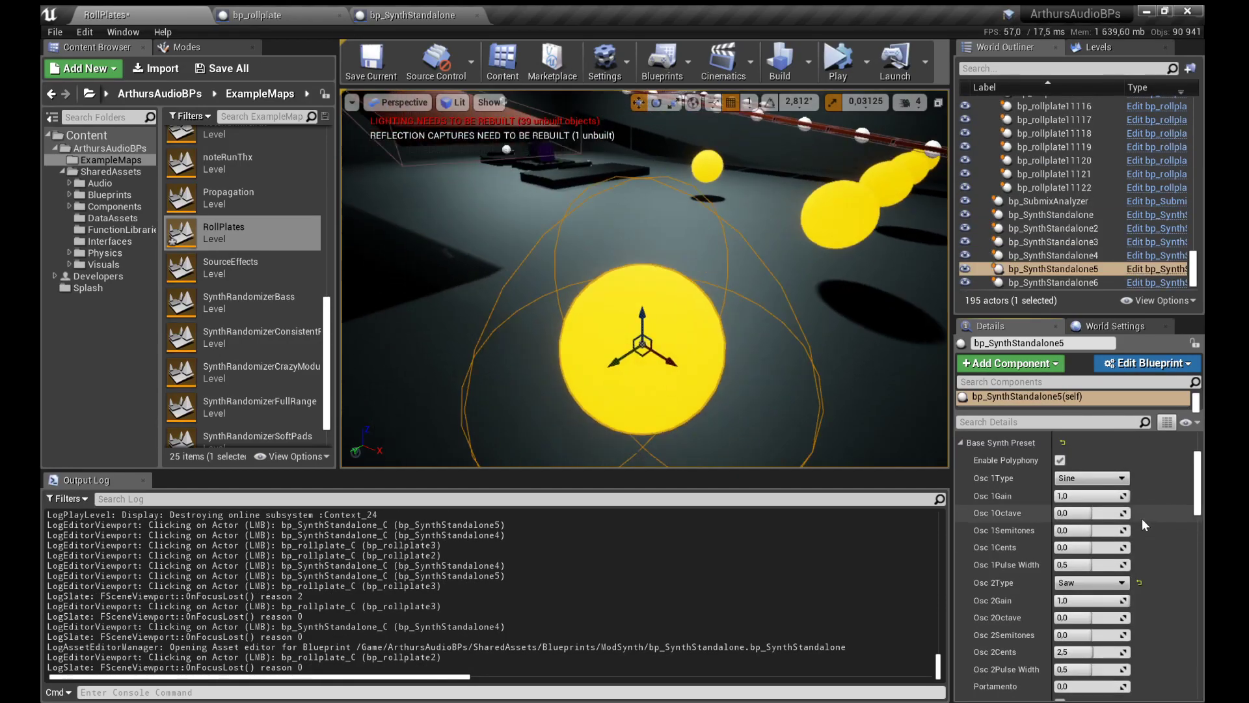
pyautogui.moveTo(781, 286); pyautogui.dragTo(611, 118)
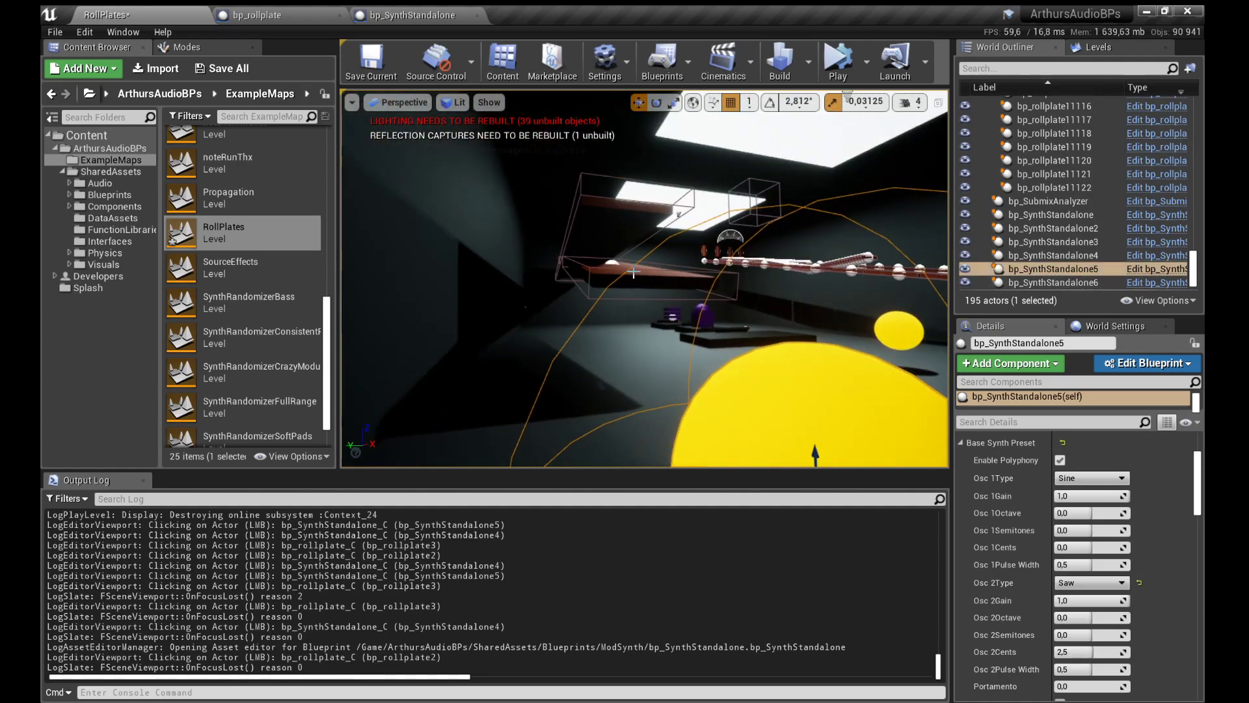
# Step: Open bp_rollplate3's blueprint and trace its Event Graph from the emissive sections back to the call note interface section
pyautogui.click(650, 277)
pyautogui.click(1157, 200)
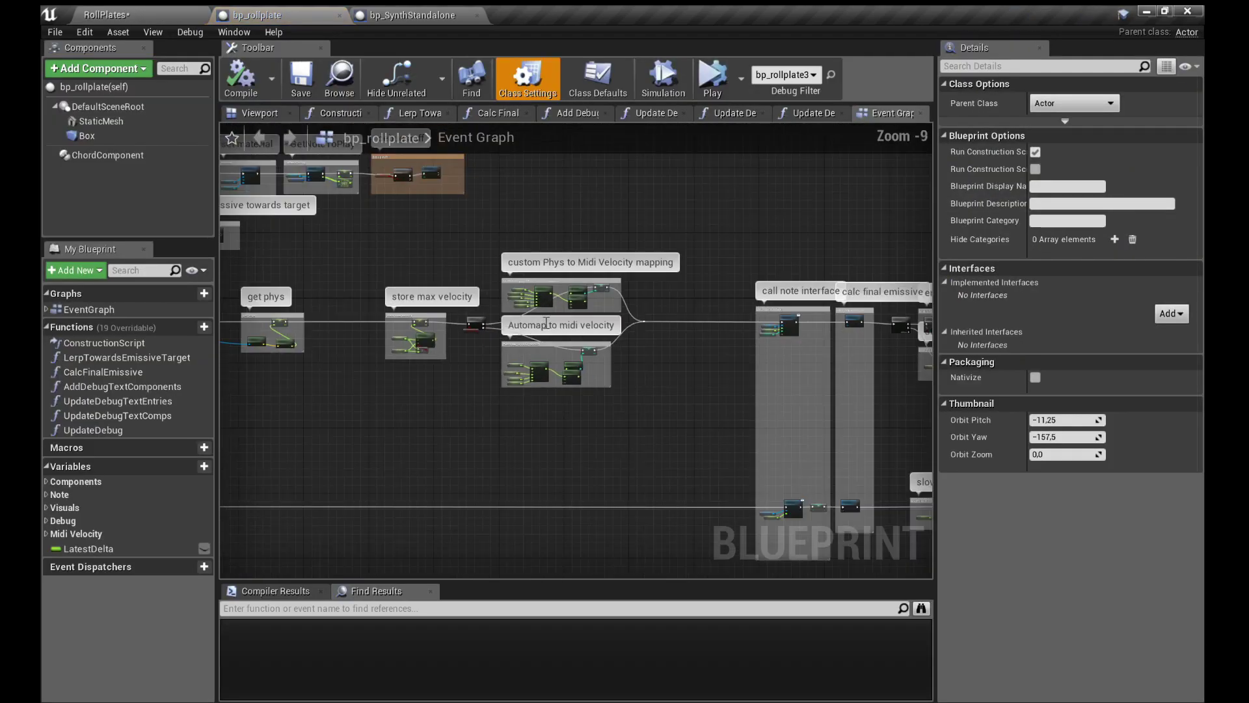
pyautogui.scroll(5, 608, 300)
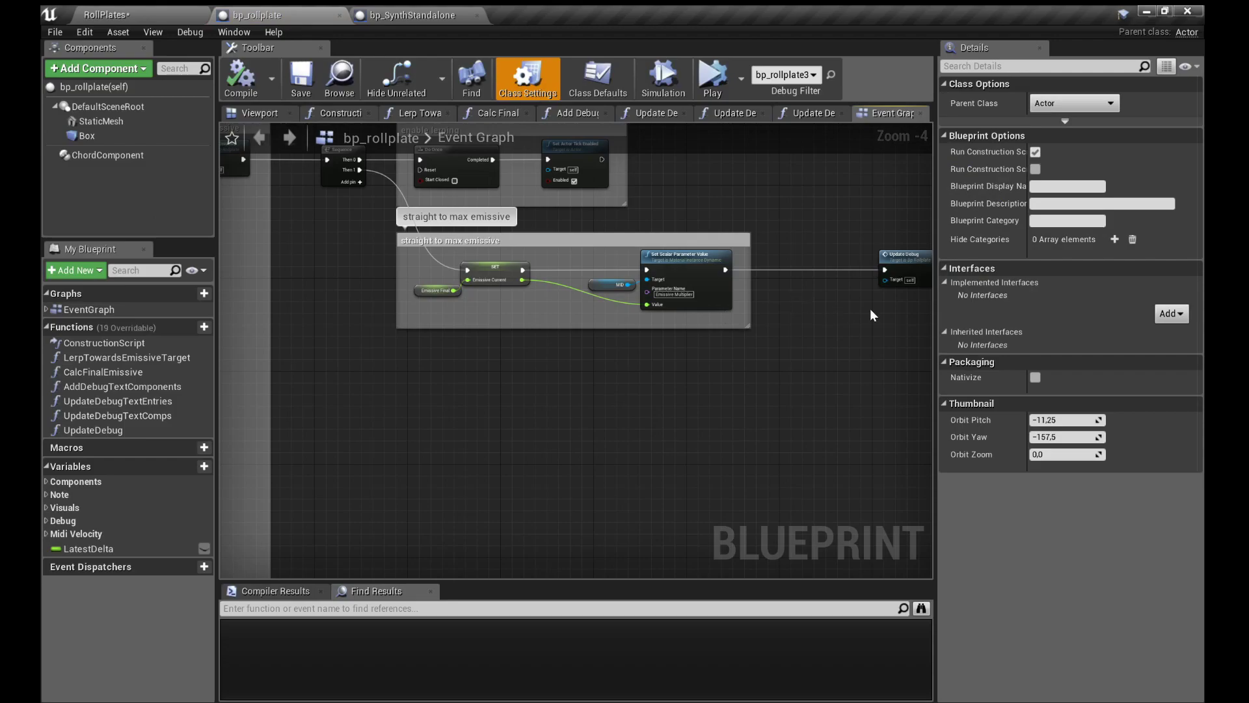
pyautogui.moveTo(874, 316); pyautogui.dragTo(789, 367)
pyautogui.moveTo(558, 233); pyautogui.dragTo(763, 329)
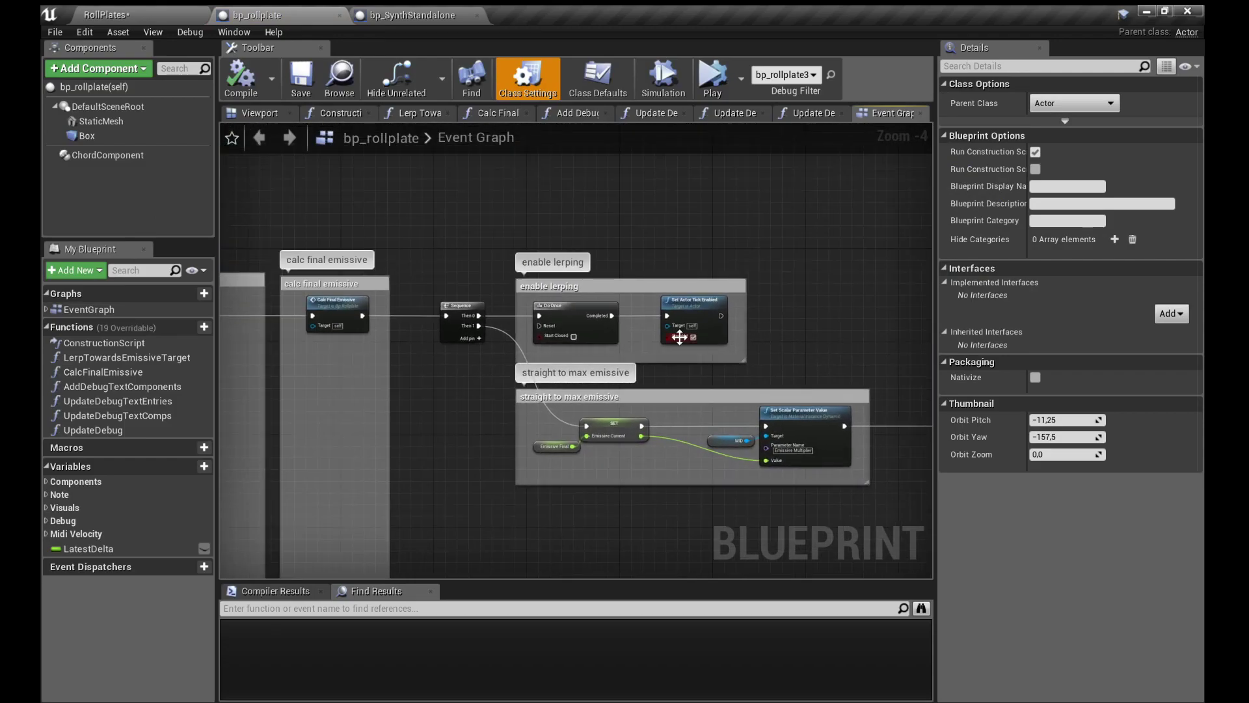
pyautogui.moveTo(453, 350); pyautogui.dragTo(754, 360)
pyautogui.scroll(4, 702, 318)
pyautogui.moveTo(540, 341); pyautogui.dragTo(725, 368)
pyautogui.scroll(-6, 722, 402)
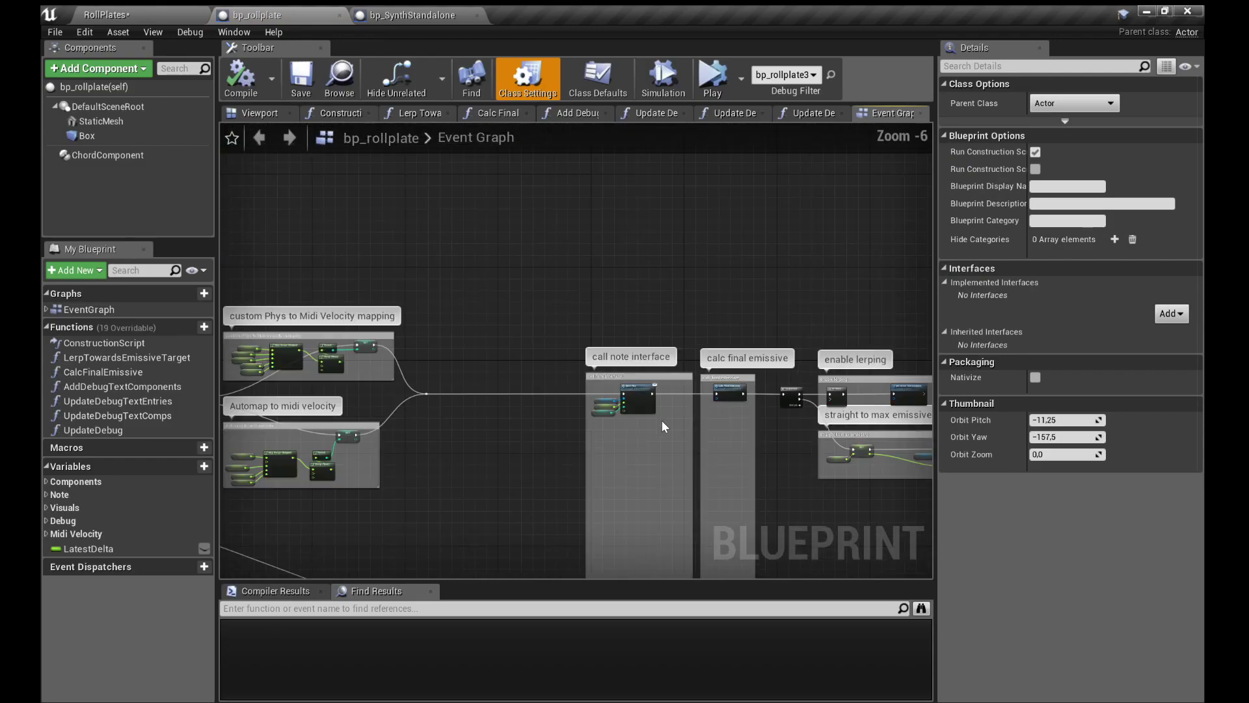
# Step: Examine the Note Play node and its actor reference, note and velocity inputs in the call note interface section
pyautogui.scroll(6, 636, 408)
pyautogui.moveTo(626, 414); pyautogui.dragTo(709, 393)
pyautogui.click(566, 405)
pyautogui.click(670, 405)
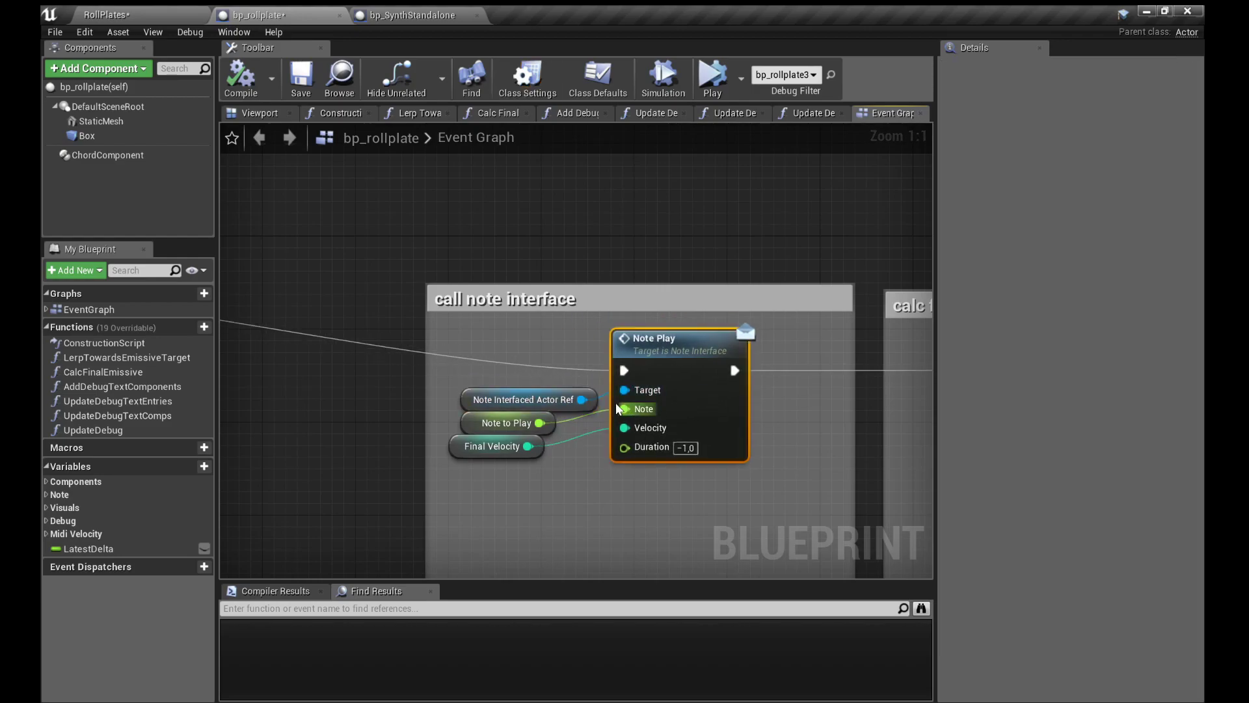
pyautogui.click(538, 395)
pyautogui.click(687, 402)
# Step: Examine the Event Note Play and Event Note Stop nodes in bp_SynthStandalone's Event Graph and recheck its implemented interfaces
pyautogui.click(412, 15)
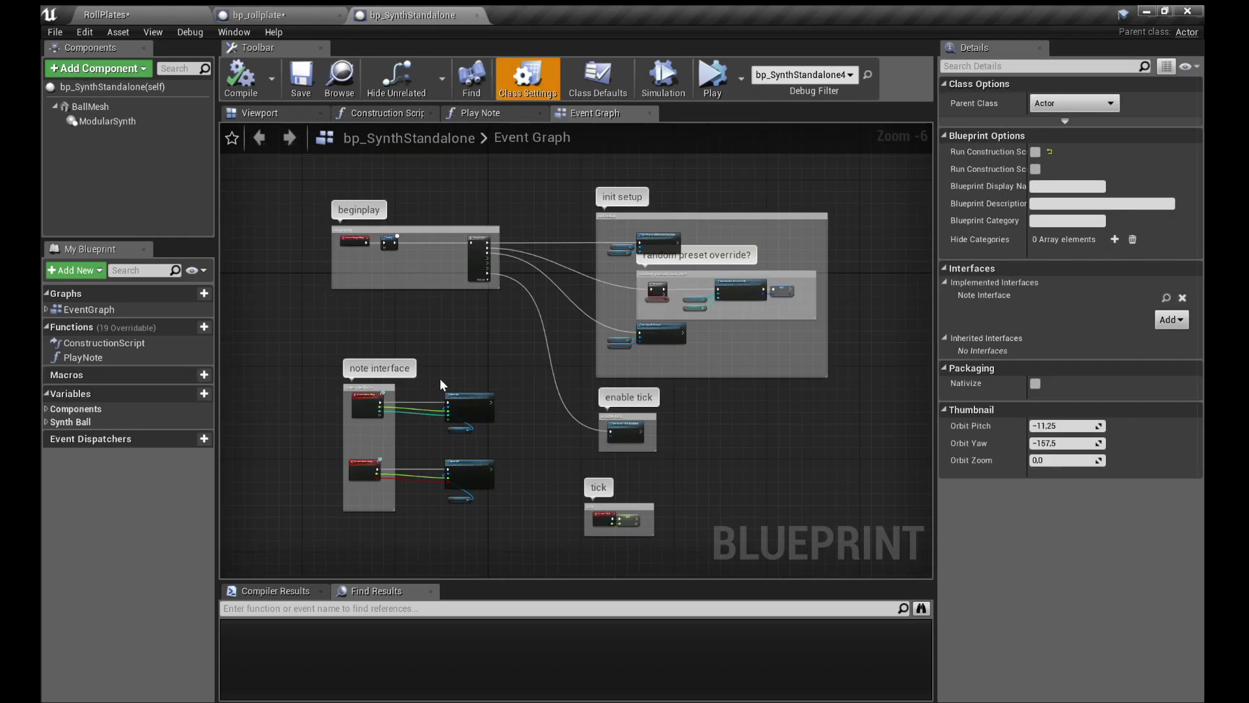
pyautogui.scroll(5, 329, 423)
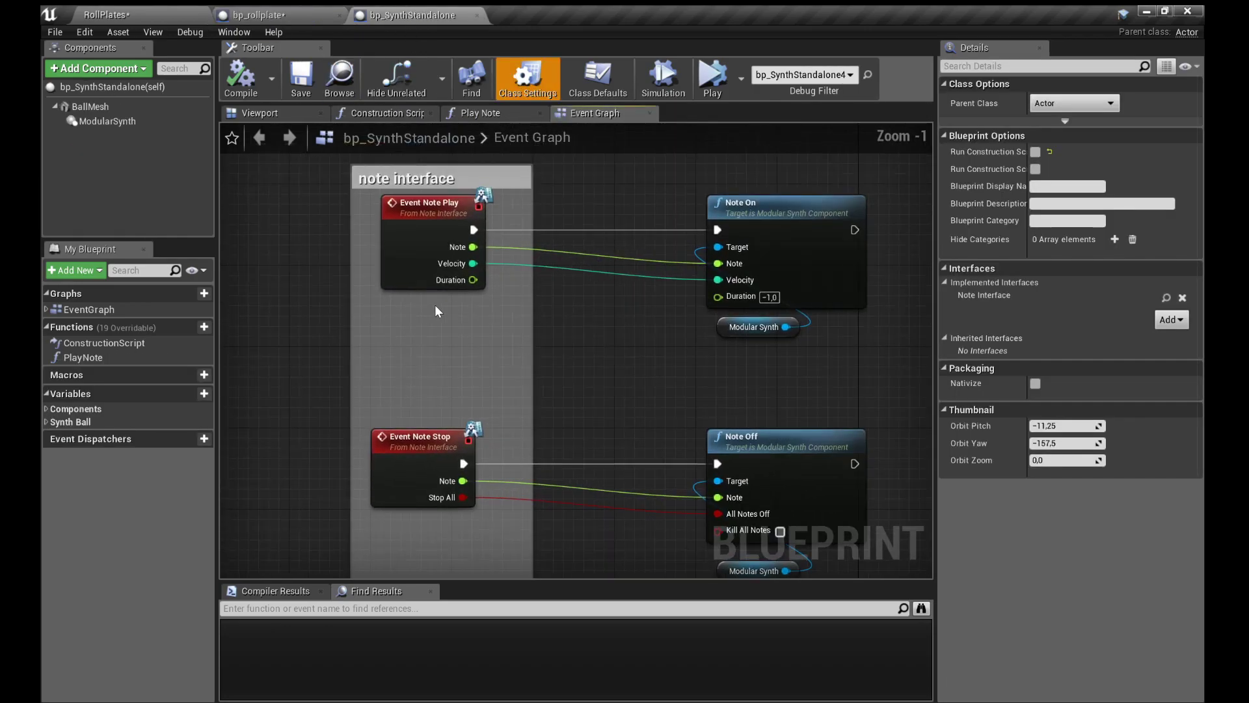
pyautogui.click(396, 255)
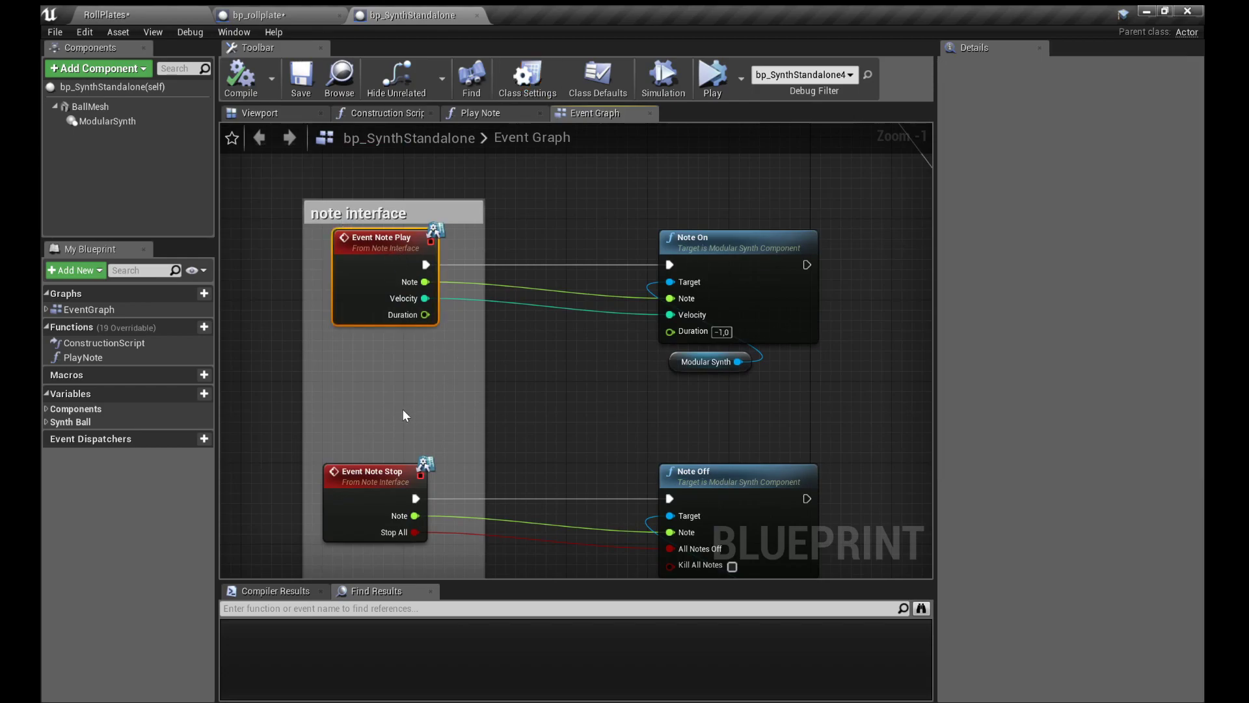
pyautogui.click(359, 491)
pyautogui.scroll(-1, 478, 482)
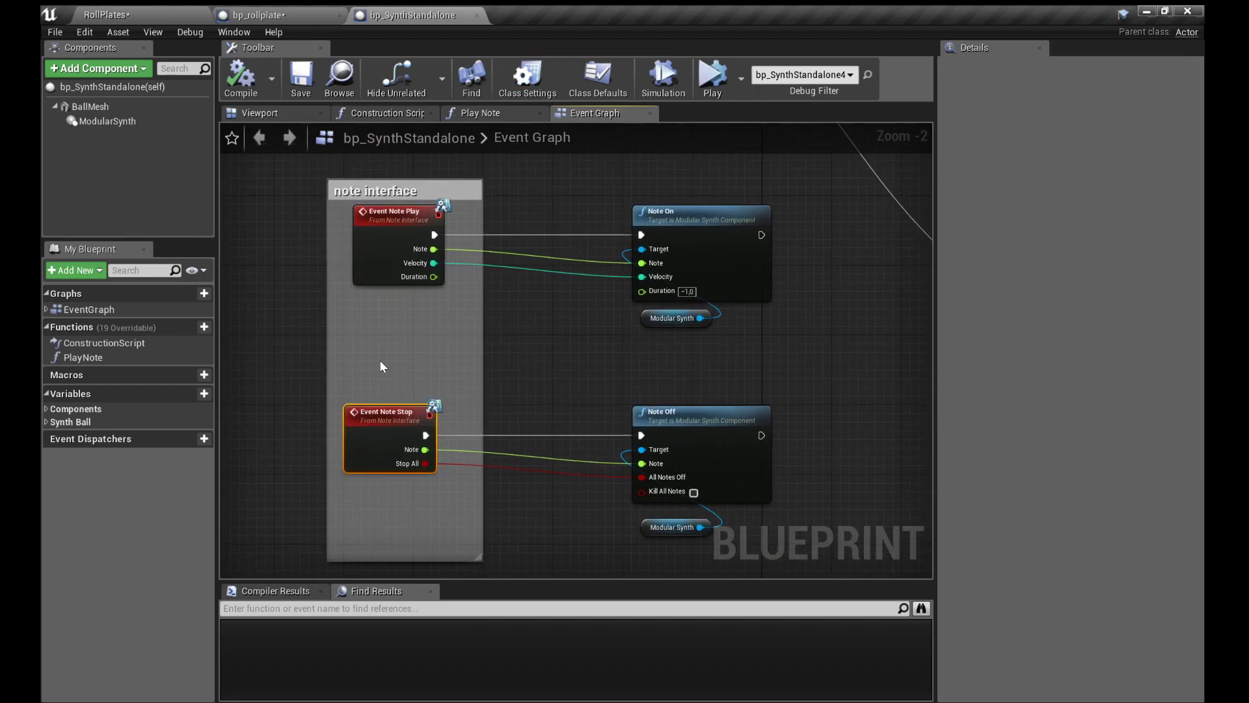
pyautogui.click(378, 233)
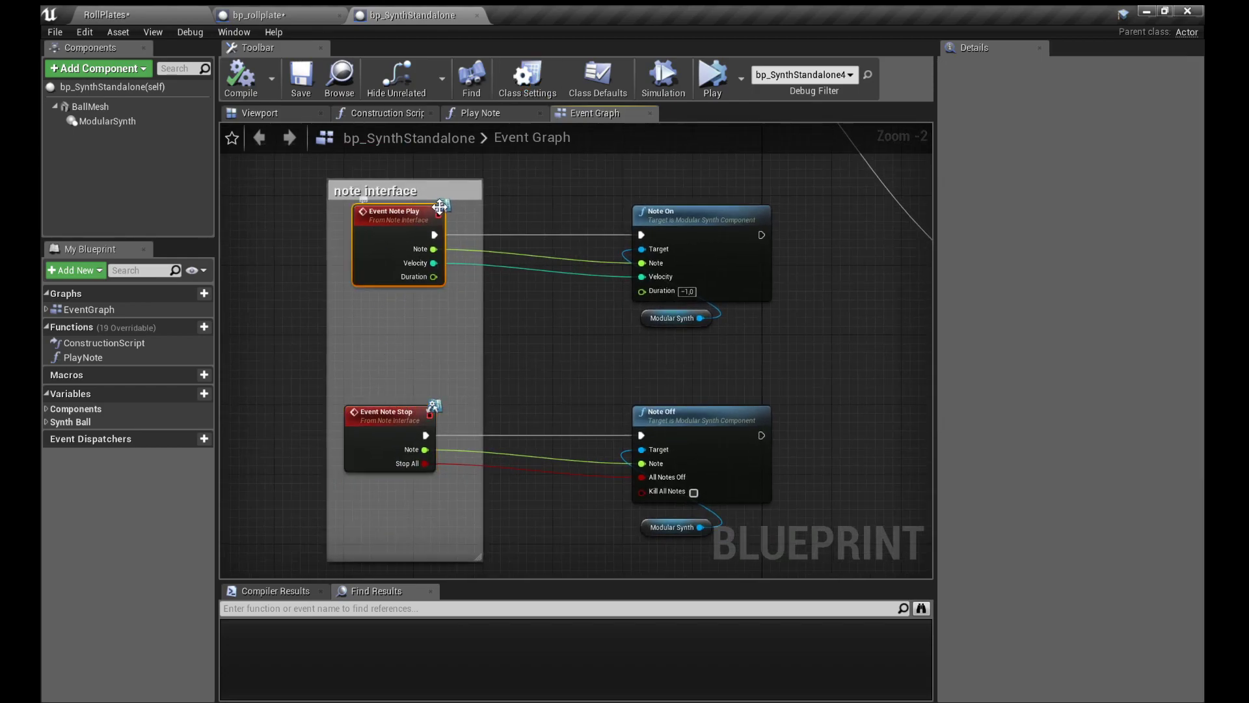
pyautogui.click(557, 89)
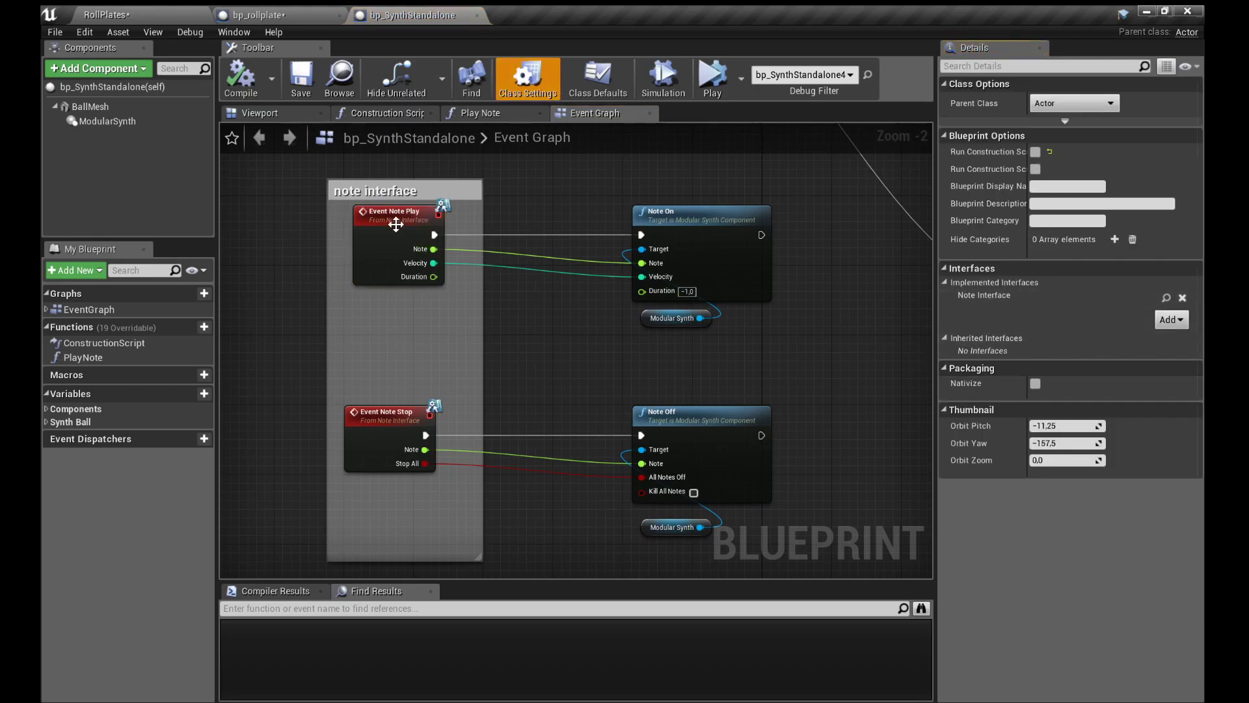
# Step: Open the NoteInterface asset from SharedAssets/Interfaces and review the inputs of its NotePlay and NoteStop functions
pyautogui.click(168, 13)
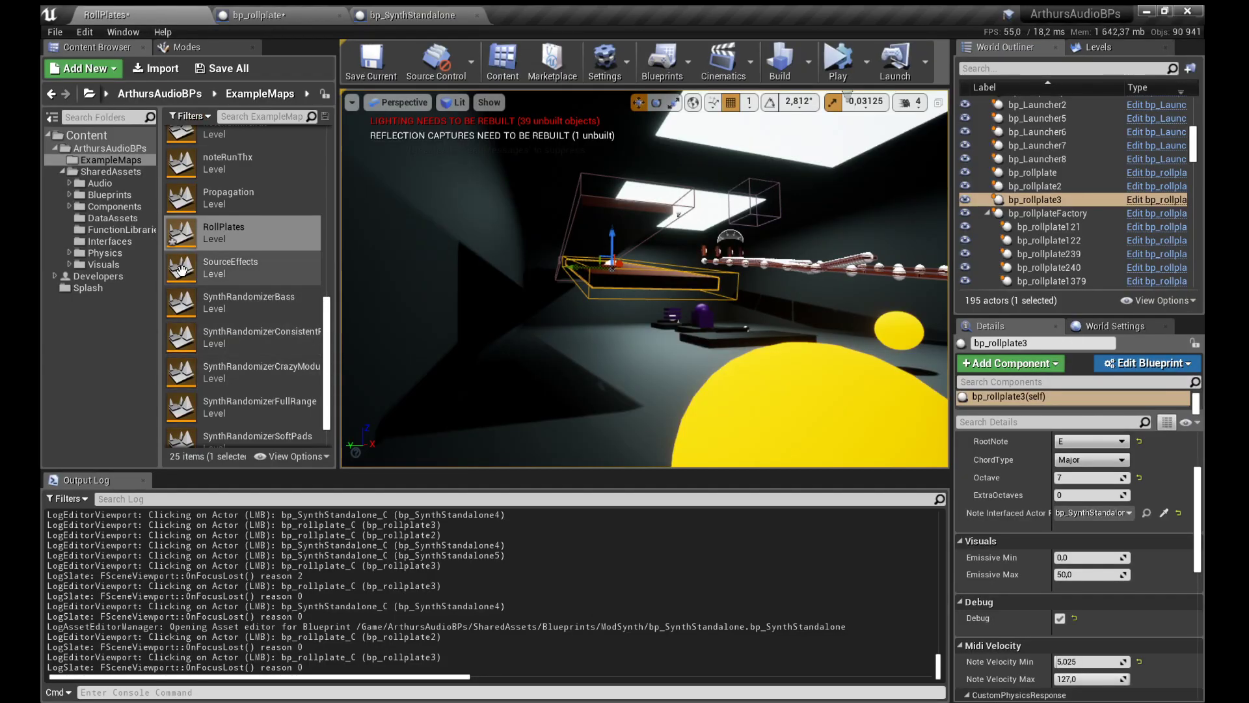
pyautogui.click(114, 242)
pyautogui.doubleClick(237, 151)
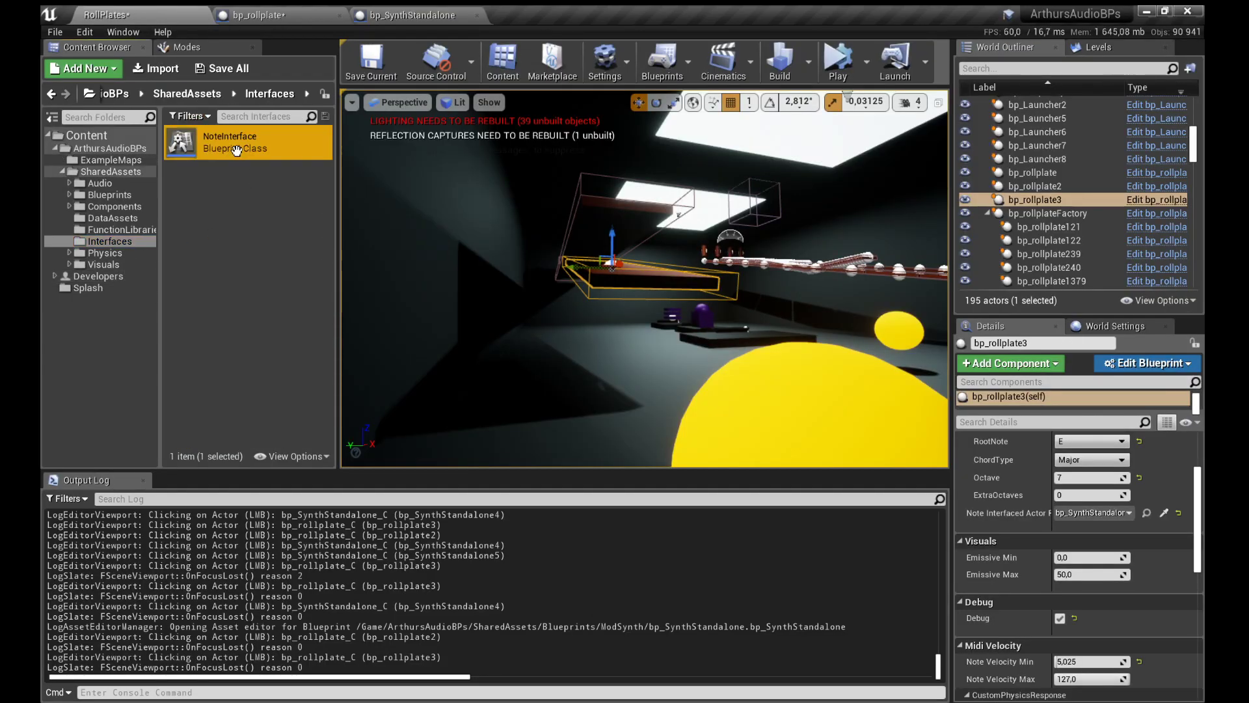
pyautogui.doubleClick(1041, 108)
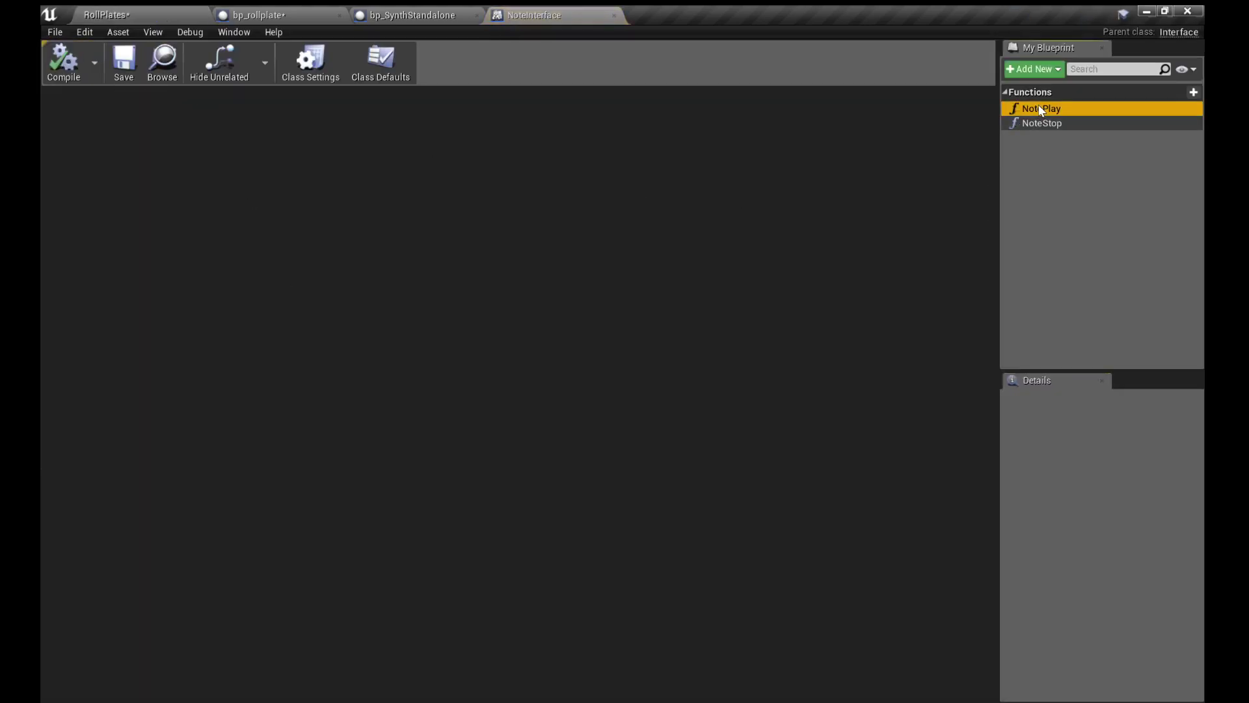
pyautogui.doubleClick(1044, 122)
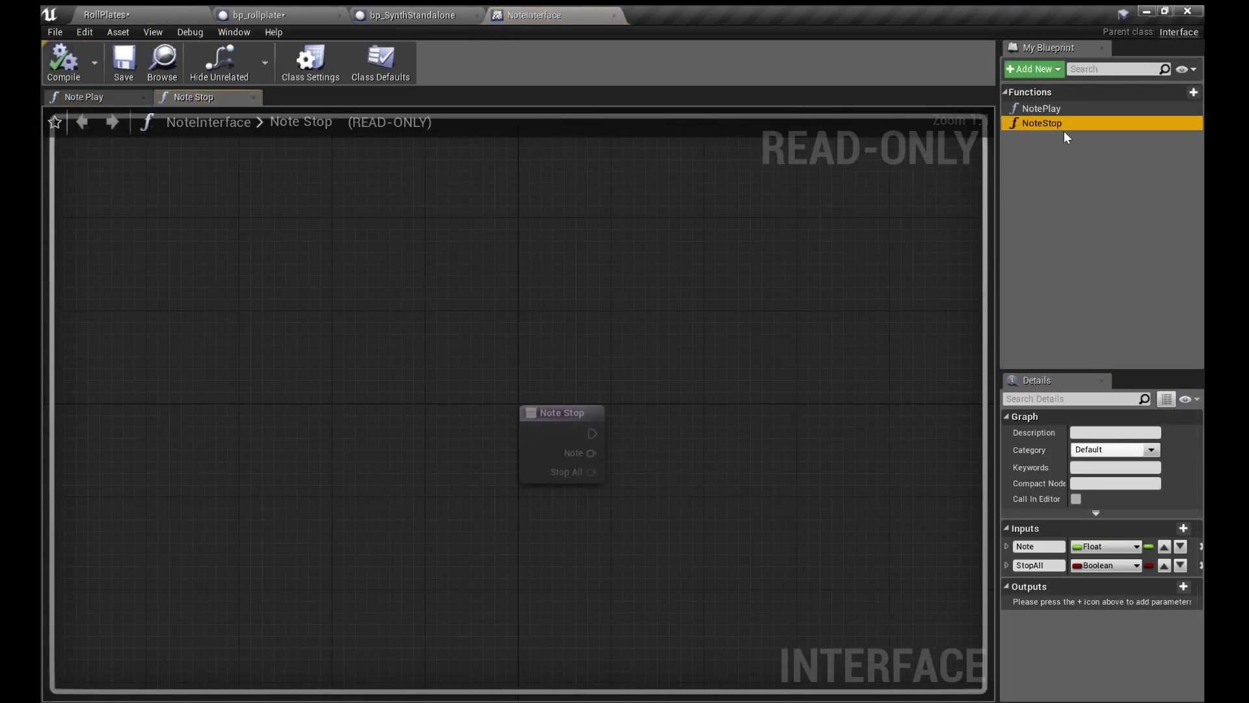
pyautogui.doubleClick(1041, 108)
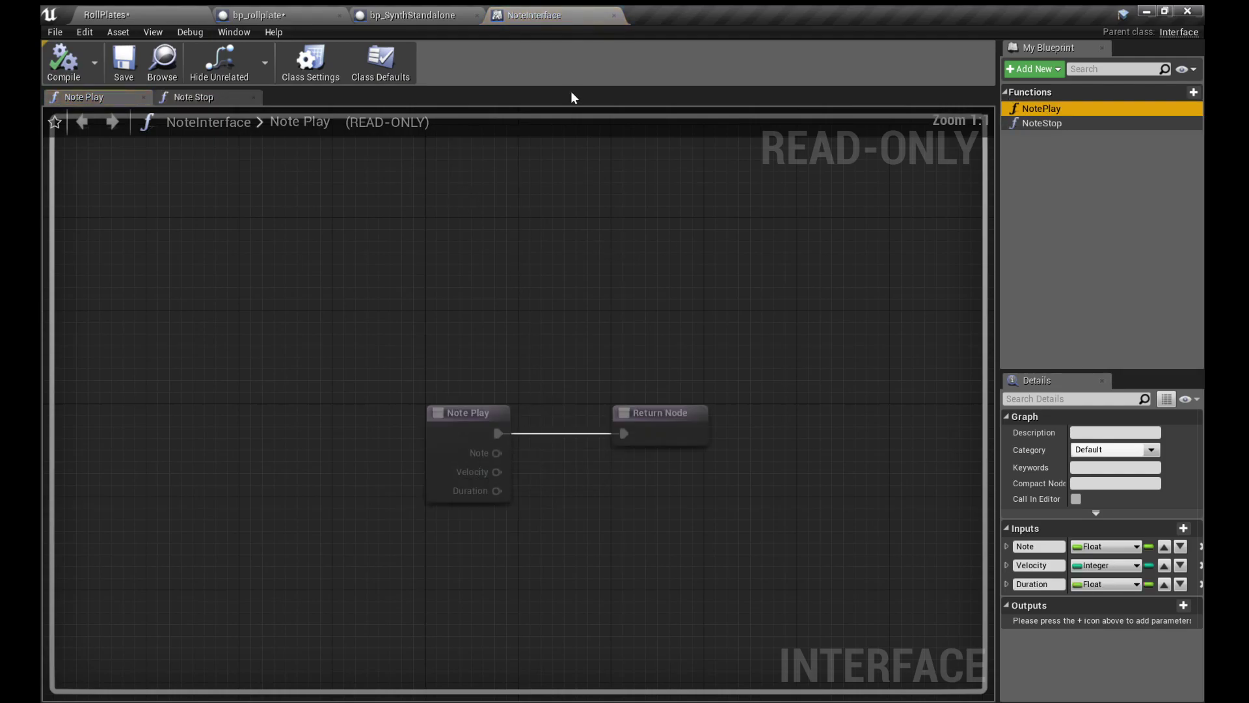
# Step: Revisit the level and bp_SynthStandalone to review its Event Note Play node and the Note Interface in its class settings
pyautogui.click(182, 12)
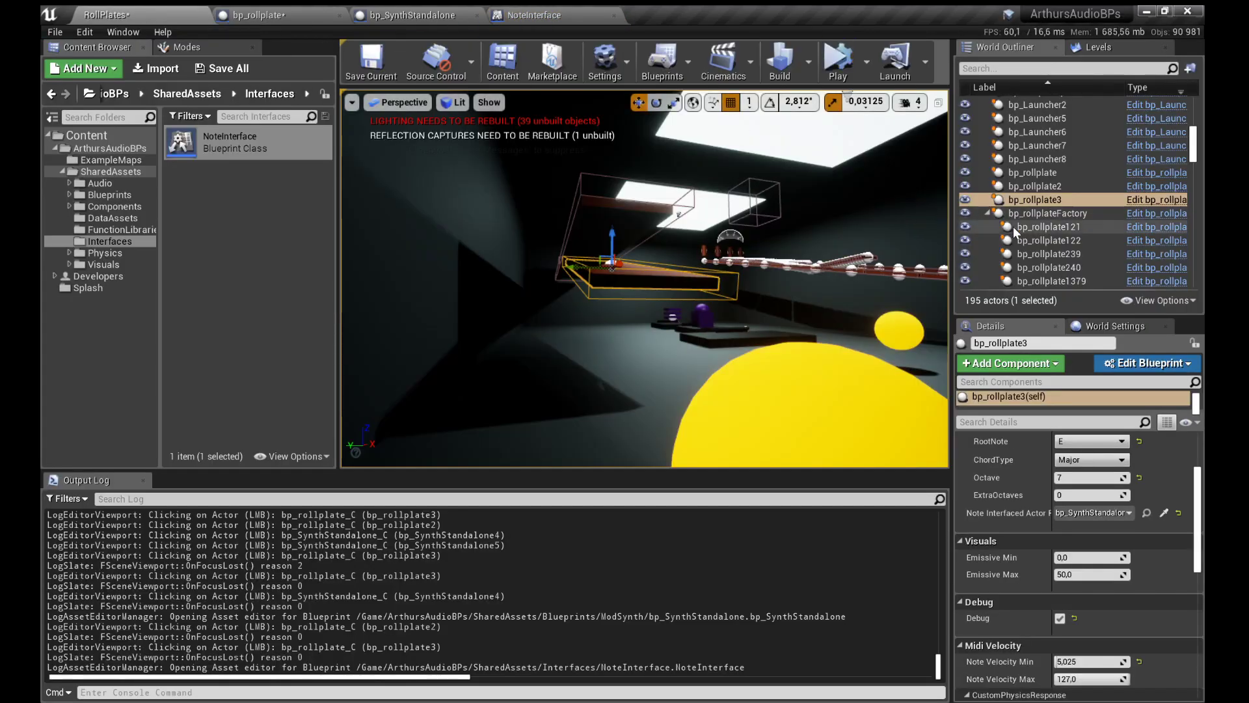
pyautogui.click(240, 221)
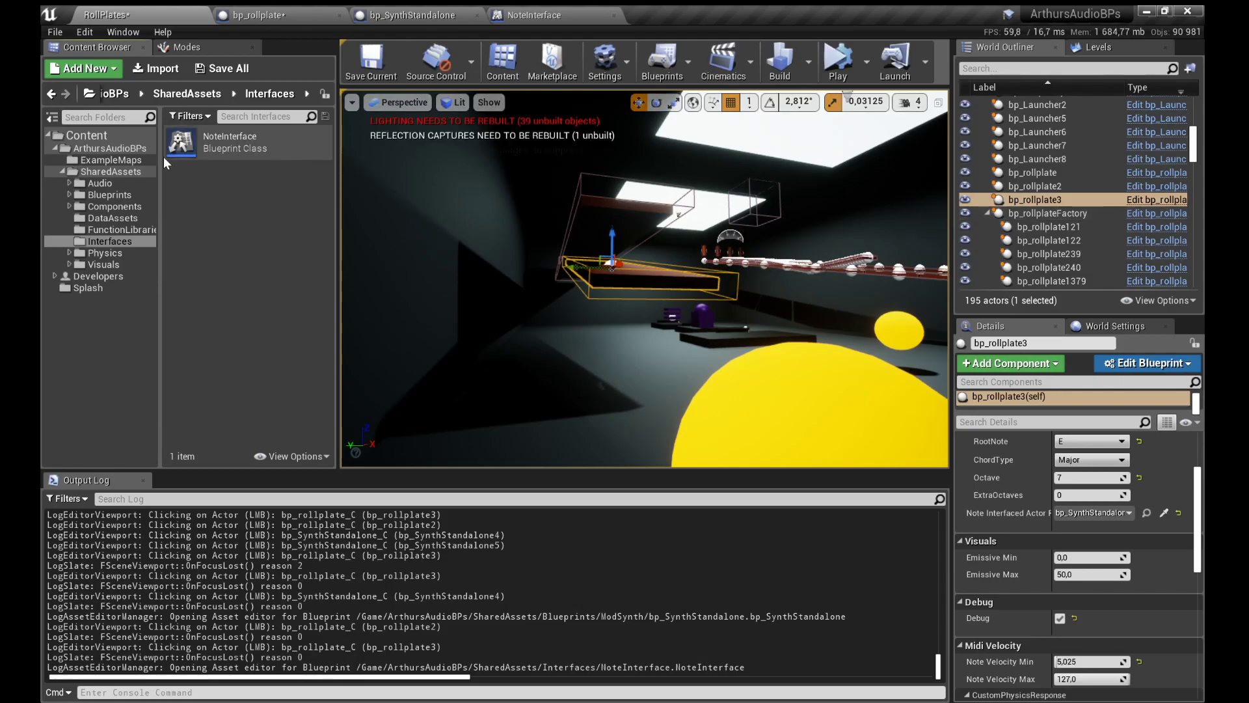
pyautogui.click(444, 11)
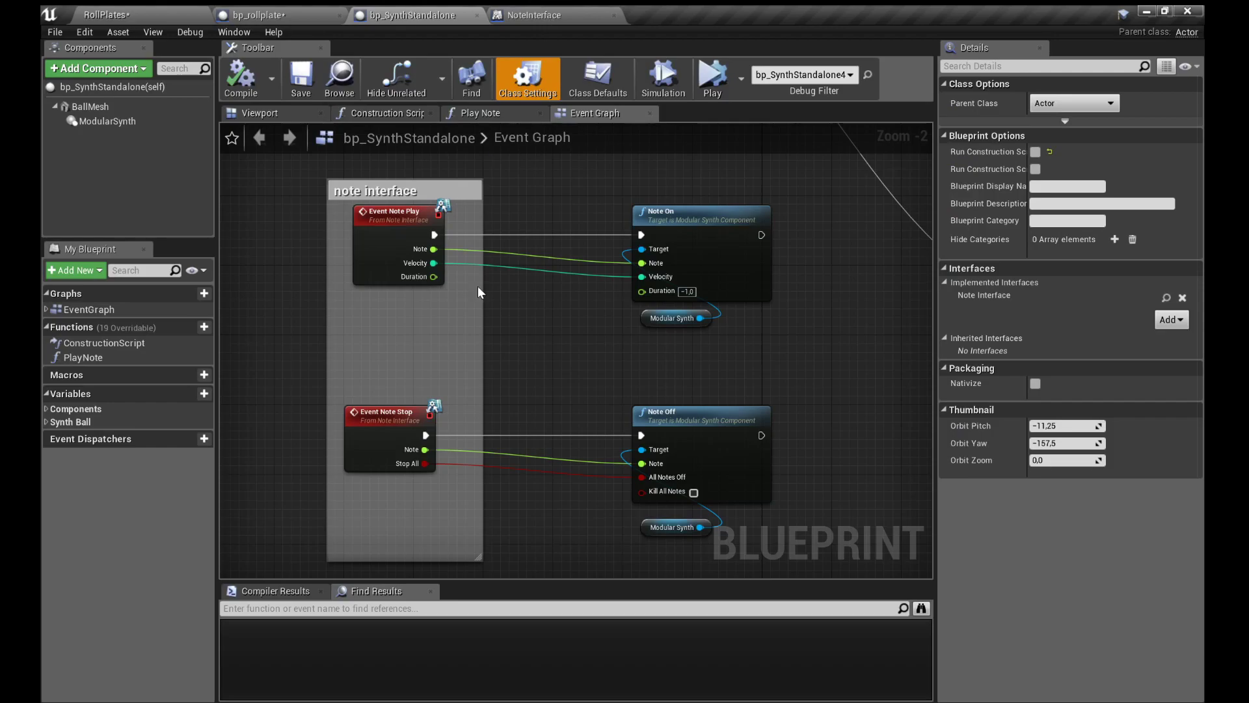
pyautogui.click(400, 217)
pyautogui.moveTo(588, 228); pyautogui.dragTo(571, 254)
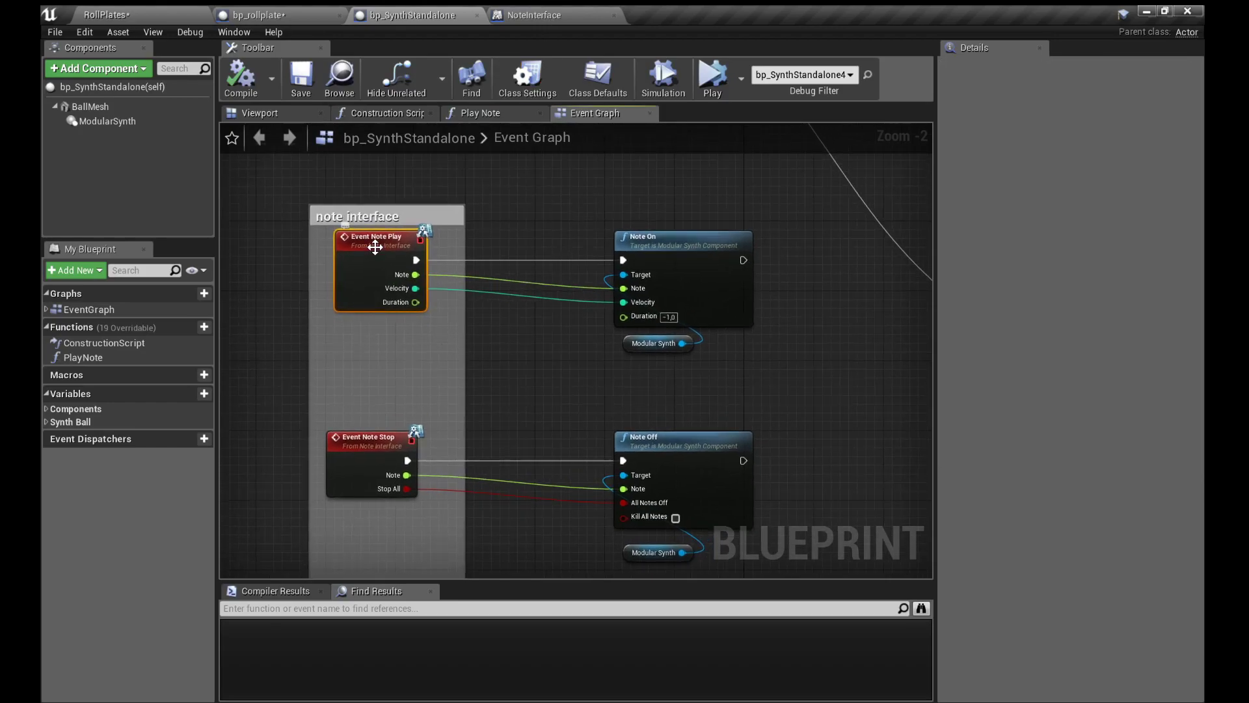
pyautogui.click(580, 172)
pyautogui.click(528, 78)
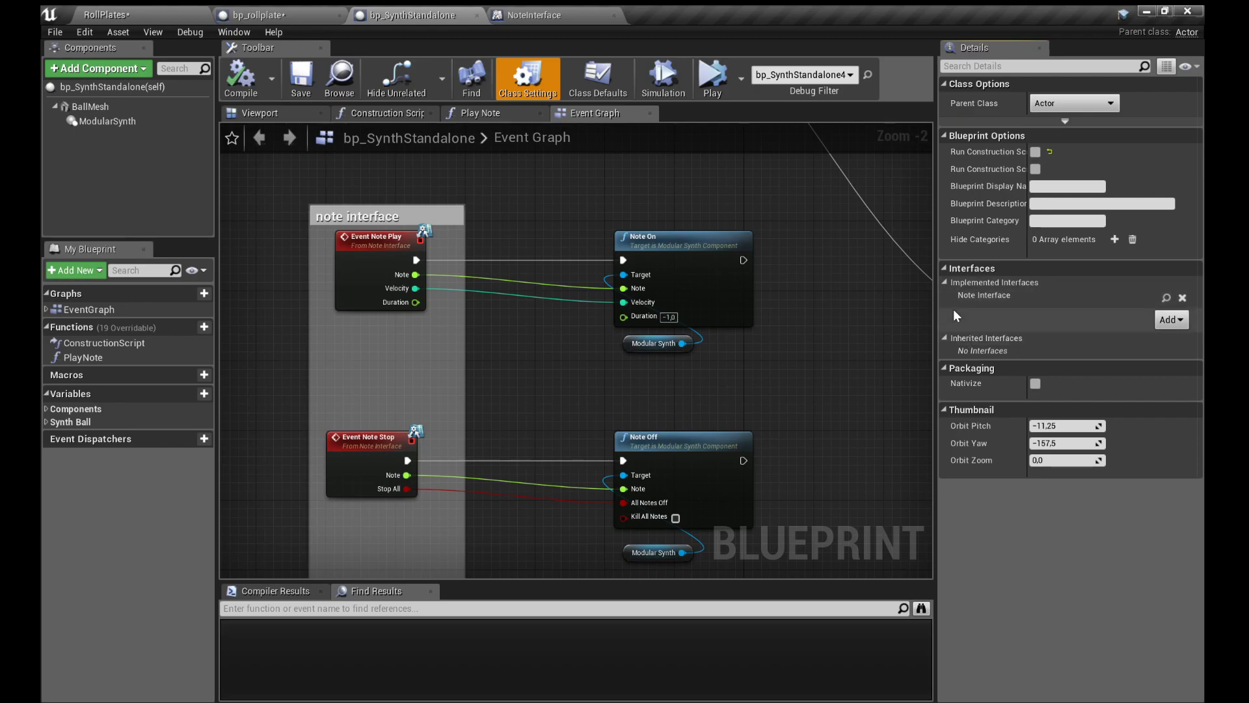
# Step: Open the implemented Note Interface from bp_SynthStandalone's class settings and review its NotePlay function
pyautogui.click(1167, 299)
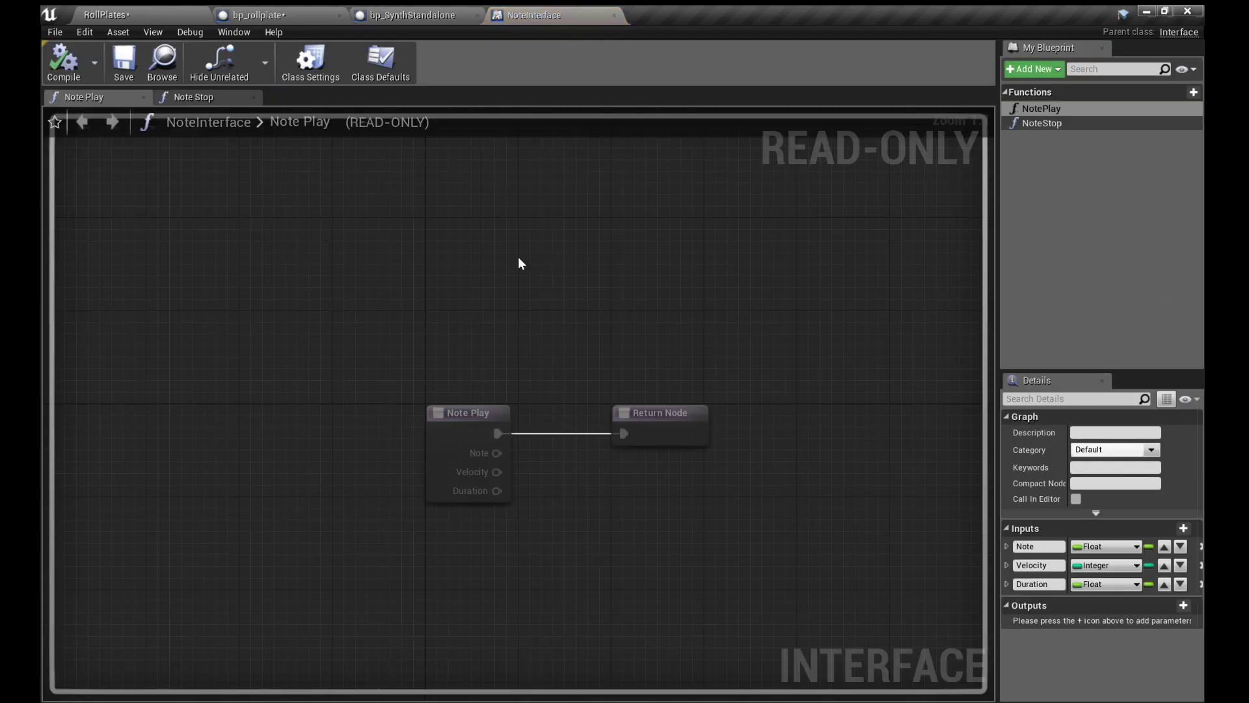
pyautogui.click(207, 12)
pyautogui.click(531, 14)
# Step: Examine how bp_SynthStandalone's note interface events feed the Modular Synth's Note On and Note Off, within the whole Event Graph
pyautogui.click(416, 13)
pyautogui.click(360, 247)
pyautogui.scroll(-3, 478, 269)
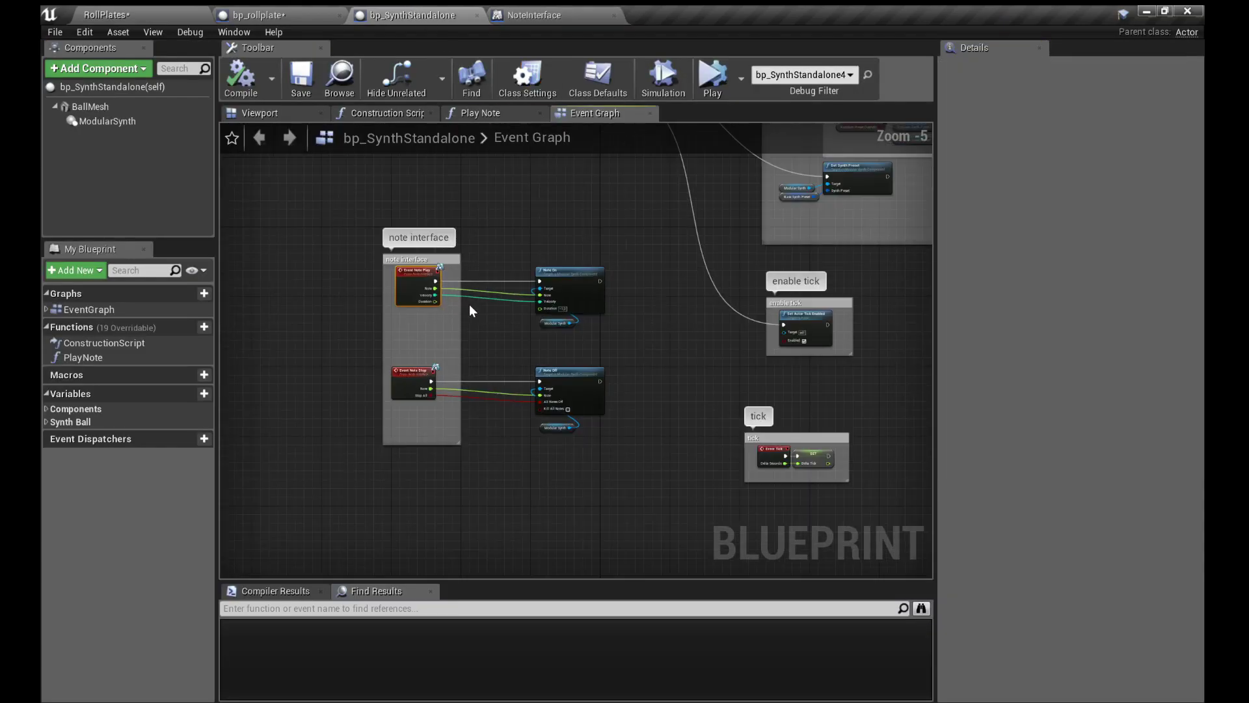
pyautogui.scroll(3, 470, 303)
pyautogui.moveTo(572, 186); pyautogui.dragTo(759, 375)
pyautogui.moveTo(816, 345); pyautogui.dragTo(723, 326)
pyautogui.scroll(-1, 548, 296)
pyautogui.click(641, 311)
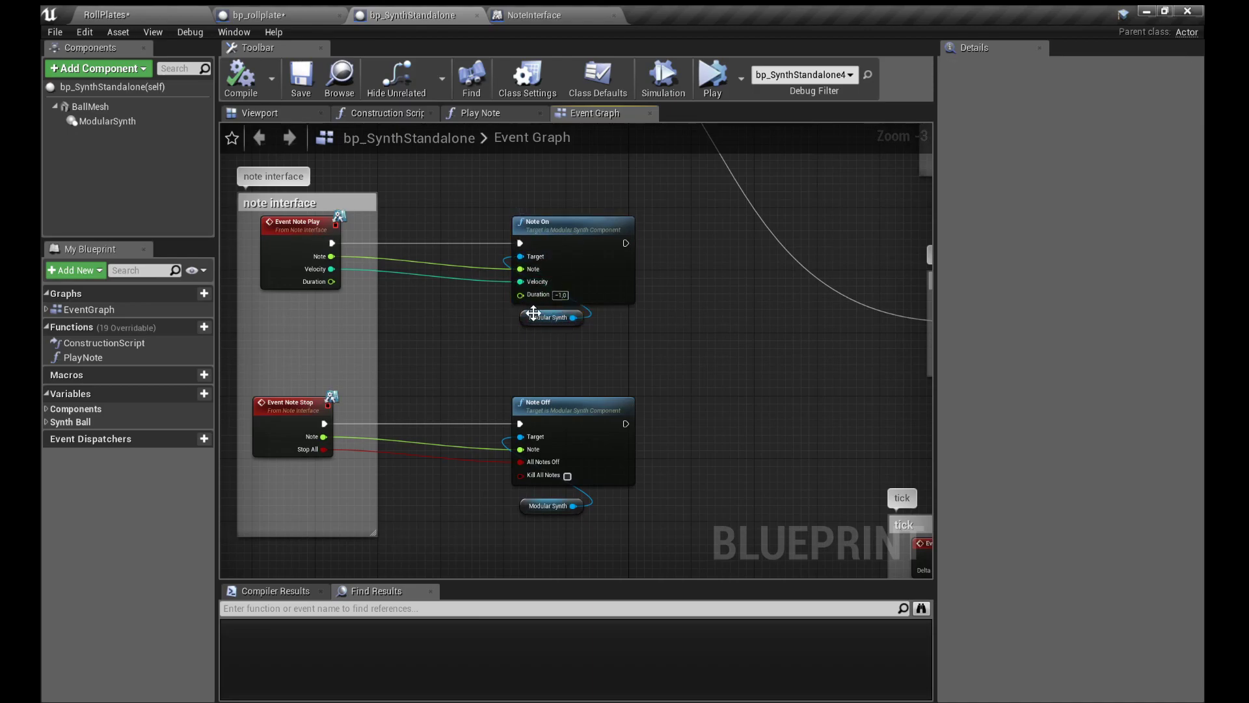
pyautogui.scroll(-9, 456, 293)
pyautogui.click(166, 124)
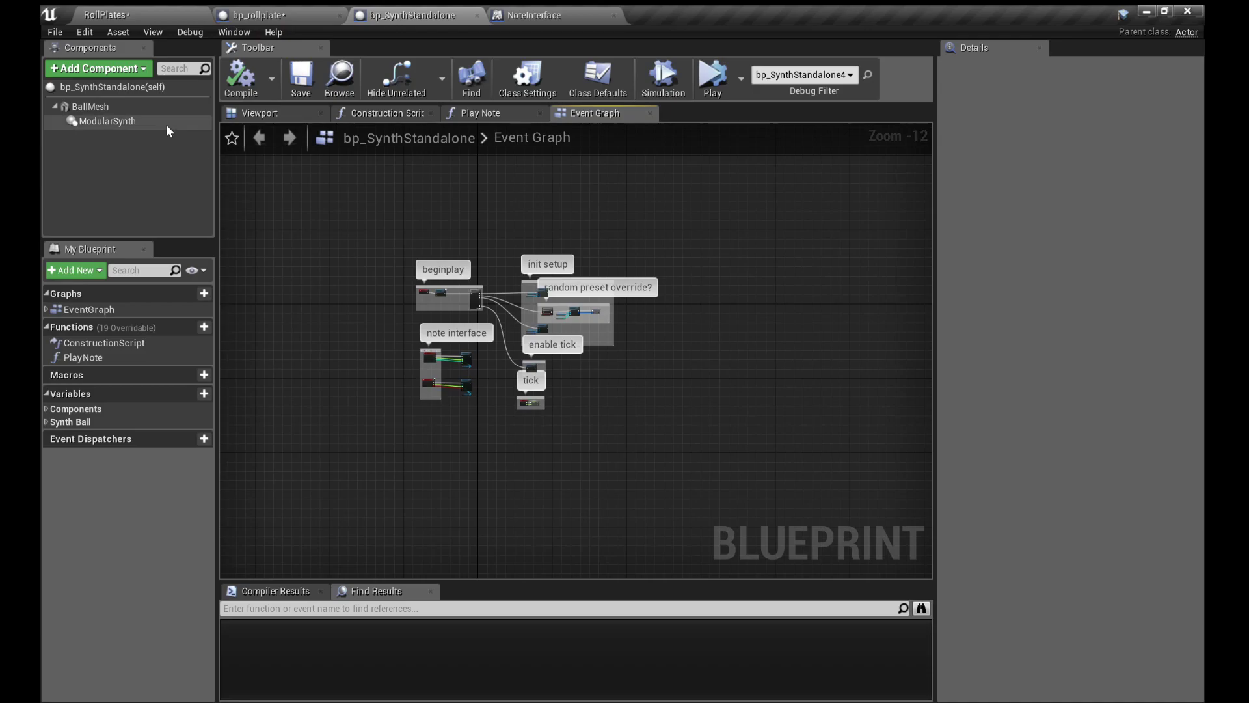
# Step: Revisit bp_rollplate's Event Graph and examine the Note Play call and the Note Interfaced Actor Ref variable beside its Target pin
pyautogui.click(273, 14)
pyautogui.scroll(-5, 476, 177)
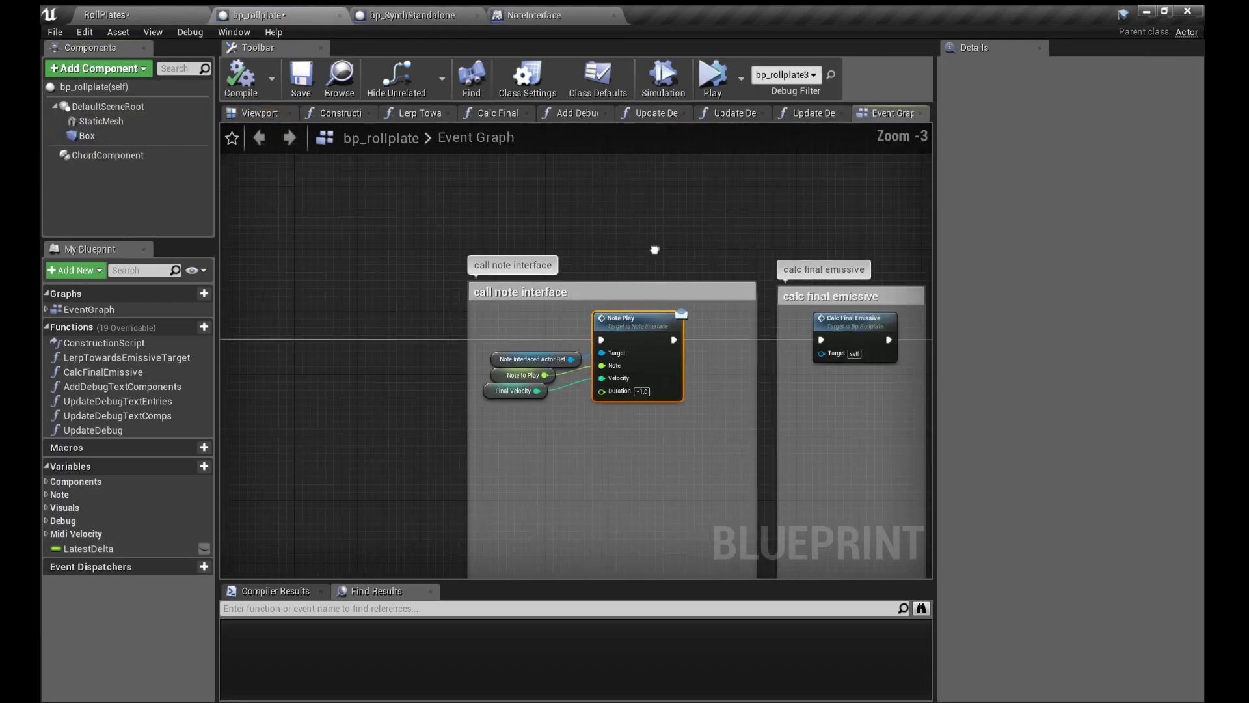
pyautogui.scroll(-1, 611, 379)
pyautogui.moveTo(477, 178); pyautogui.dragTo(708, 276)
pyautogui.scroll(-4, 709, 276)
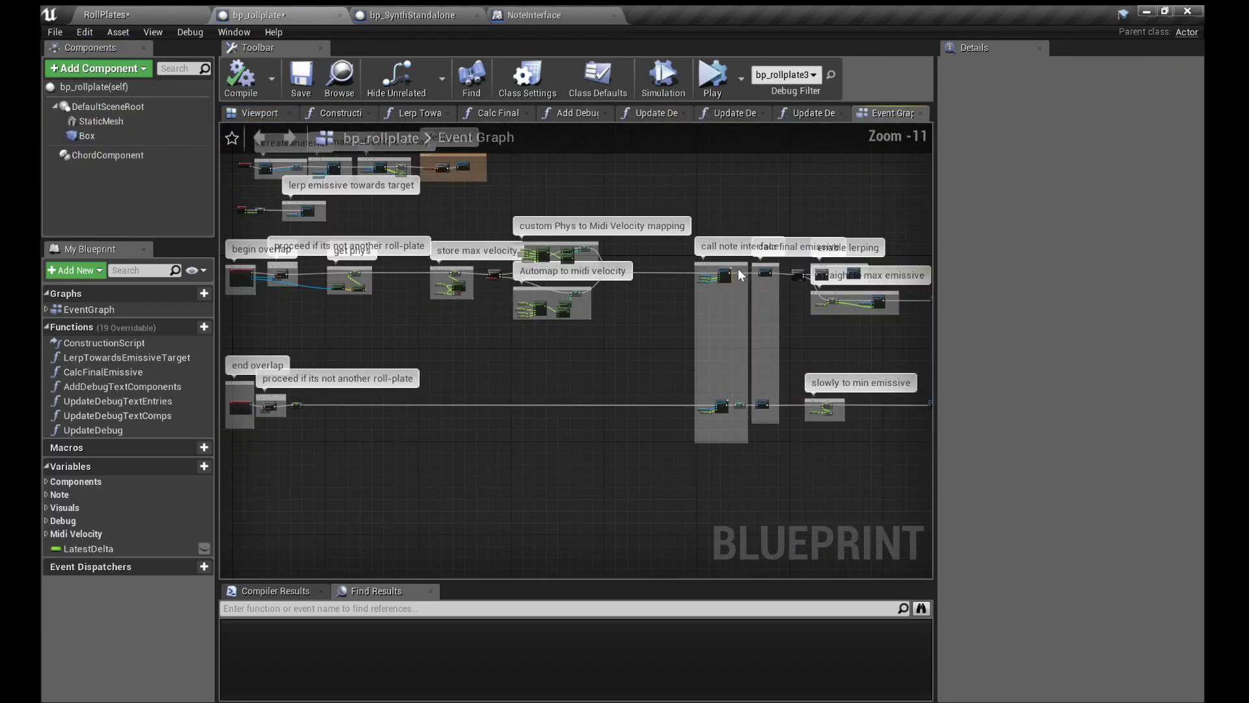
pyautogui.scroll(11, 722, 279)
pyautogui.click(542, 286)
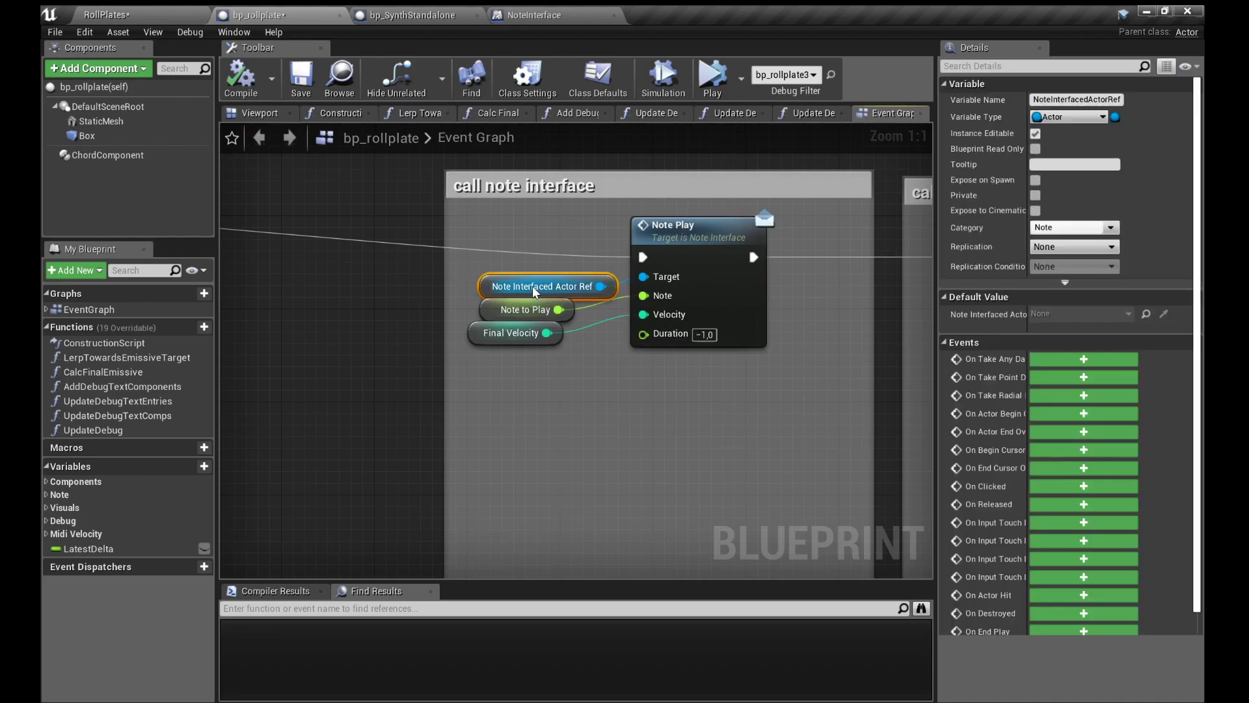
pyautogui.click(692, 270)
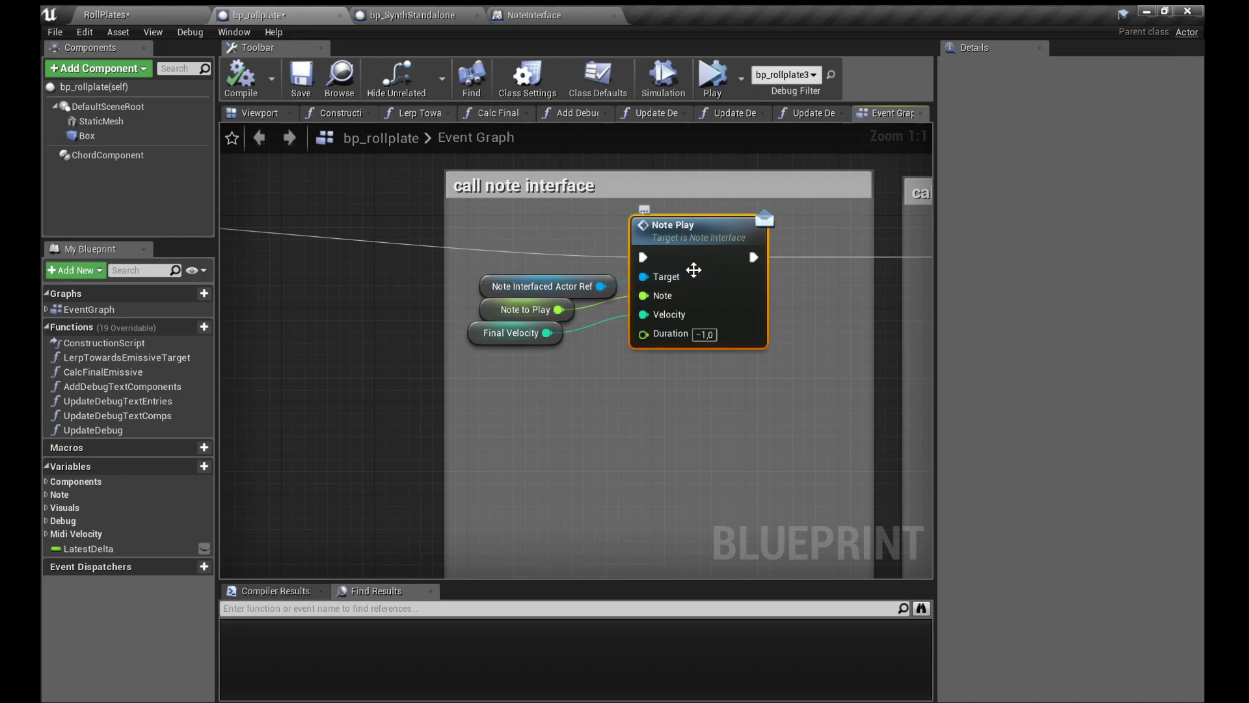
# Step: Check bp_rollplate's class settings for implemented interfaces, and return to bp_rollplate3 in the level
pyautogui.click(522, 77)
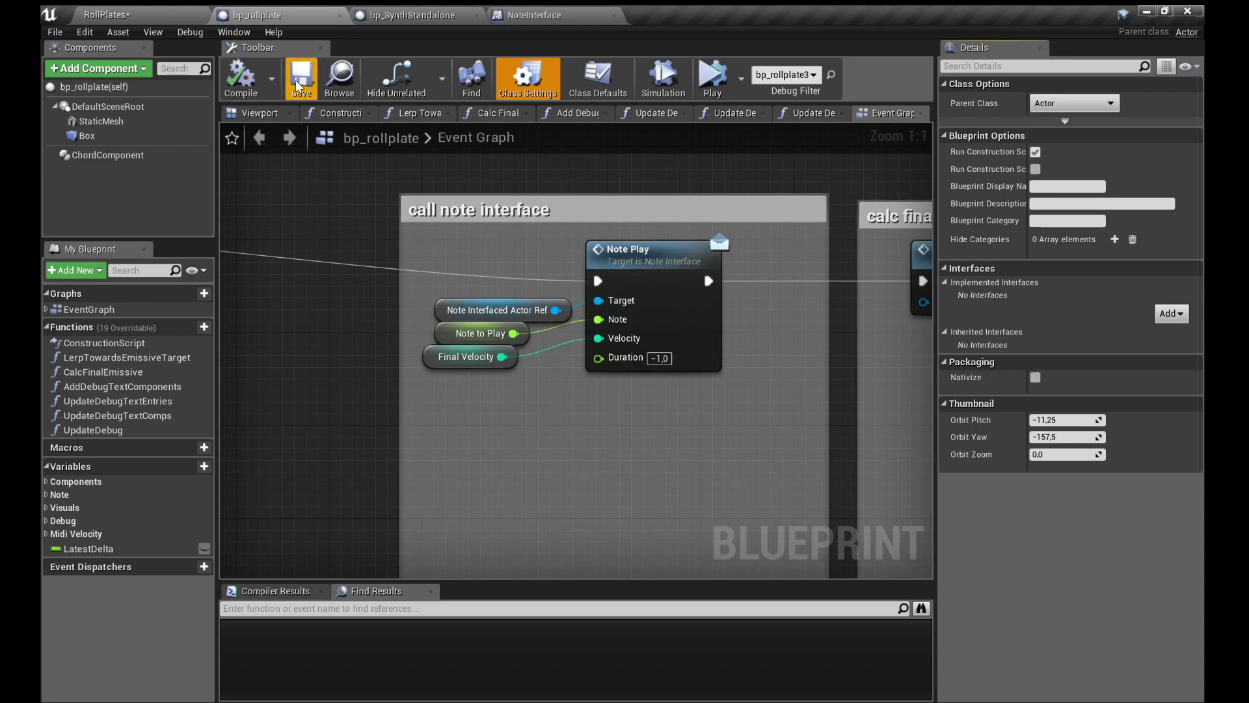
pyautogui.scroll(-4, 410, 330)
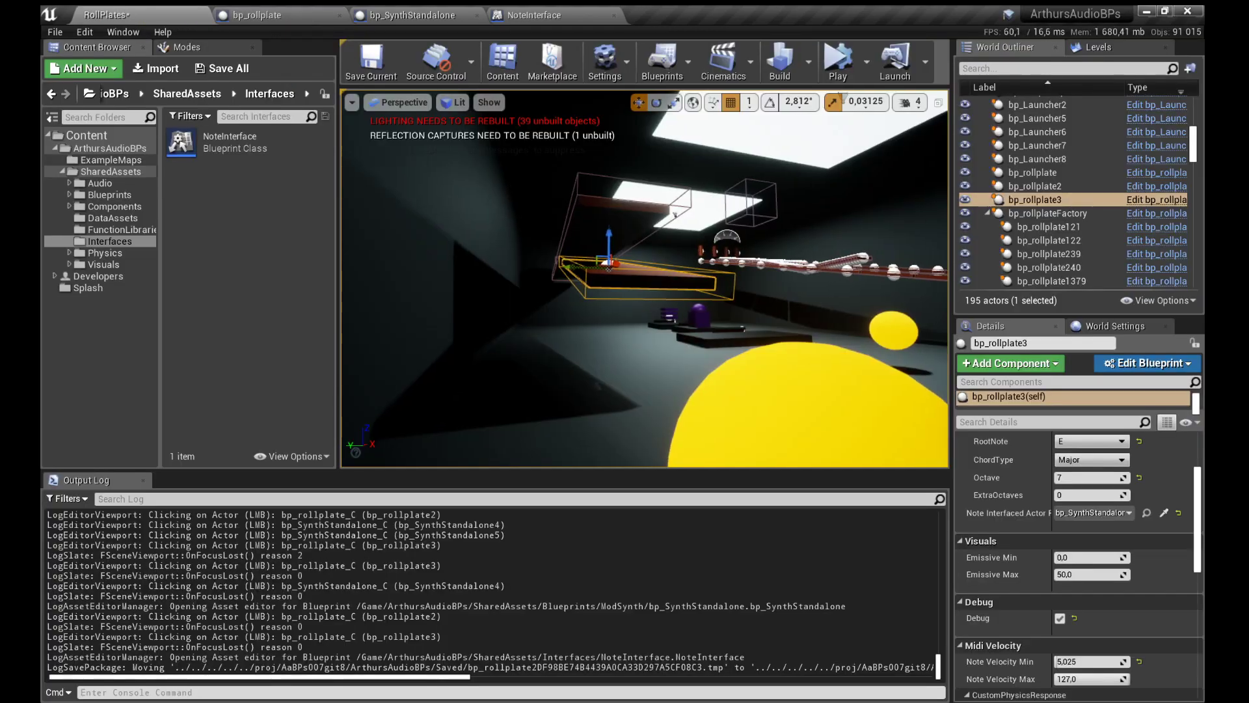
pyautogui.press('f')
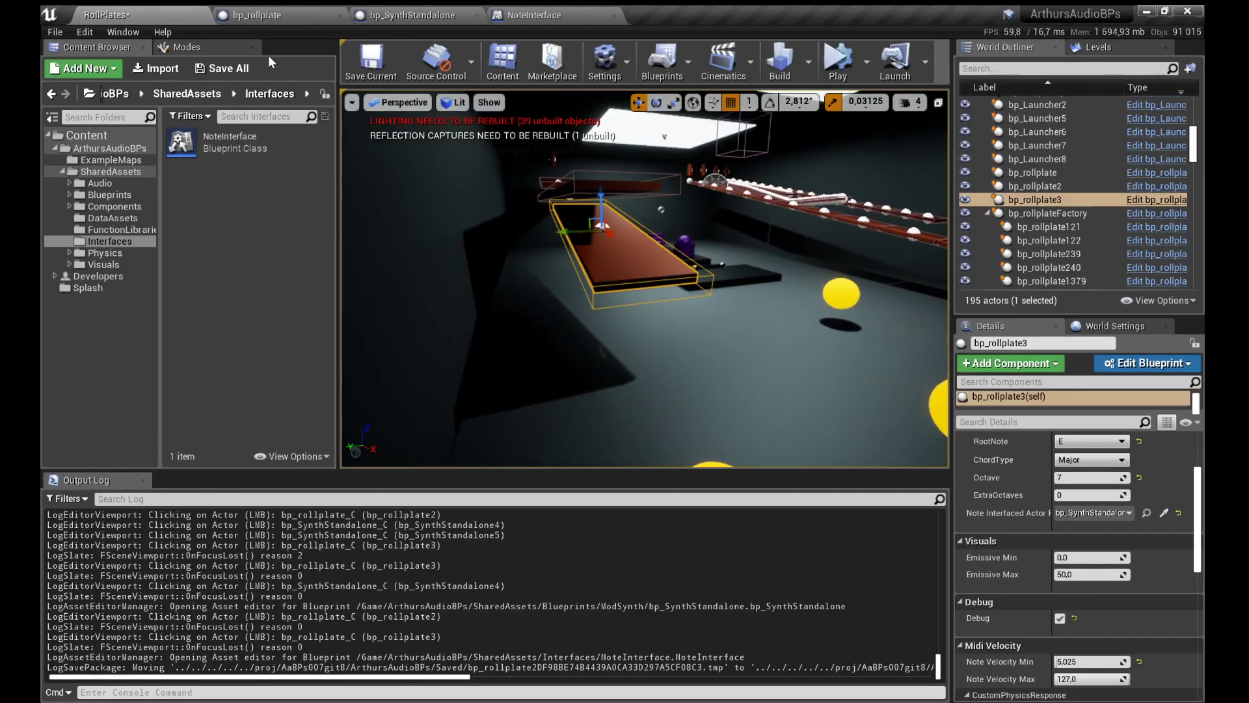
# Step: Review bp_SynthStandalone's Event Note Play and Event Note Stop nodes and their connections to Note On and Note Off
pyautogui.click(376, 14)
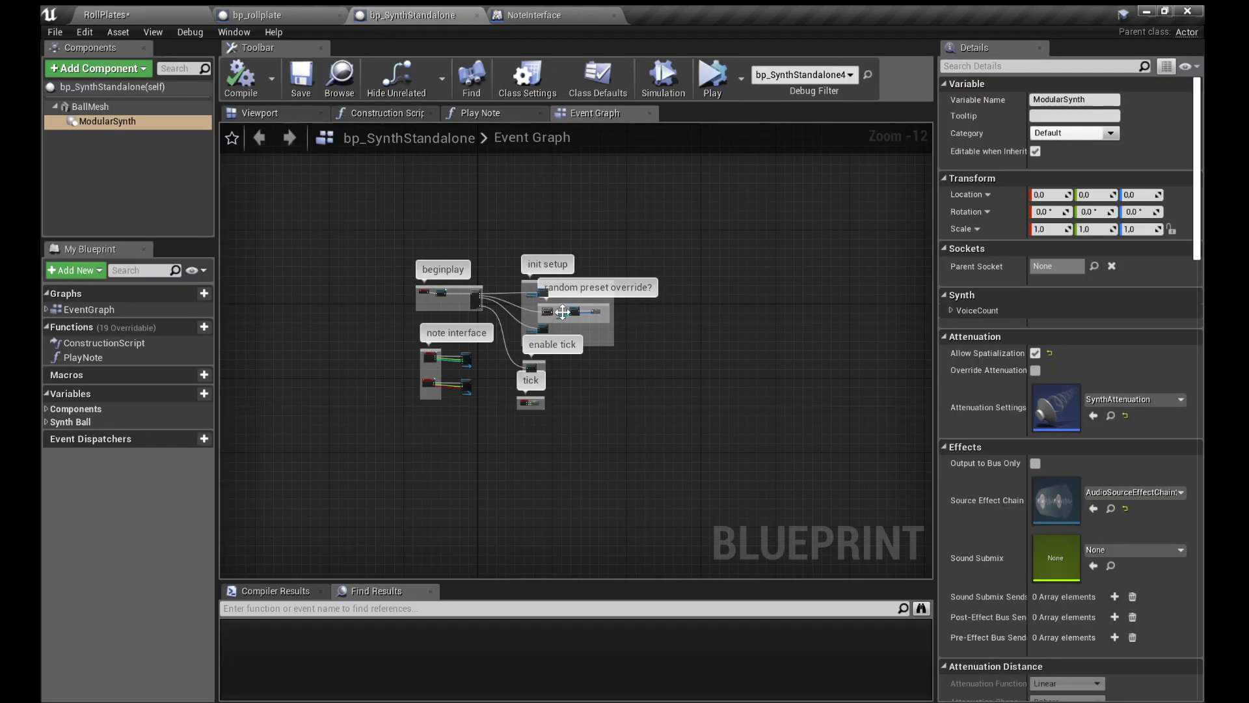
pyautogui.scroll(11, 455, 338)
pyautogui.click(473, 326)
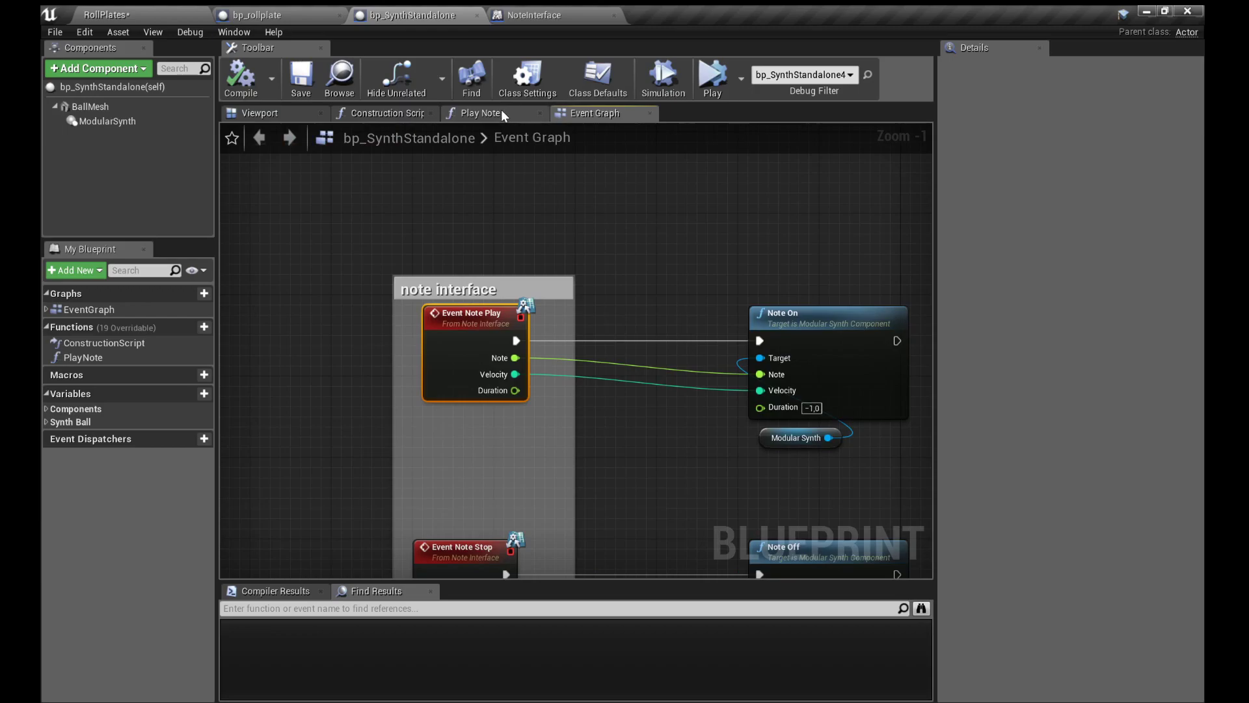
pyautogui.moveTo(628, 314); pyautogui.dragTo(596, 257)
pyautogui.scroll(-1, 531, 216)
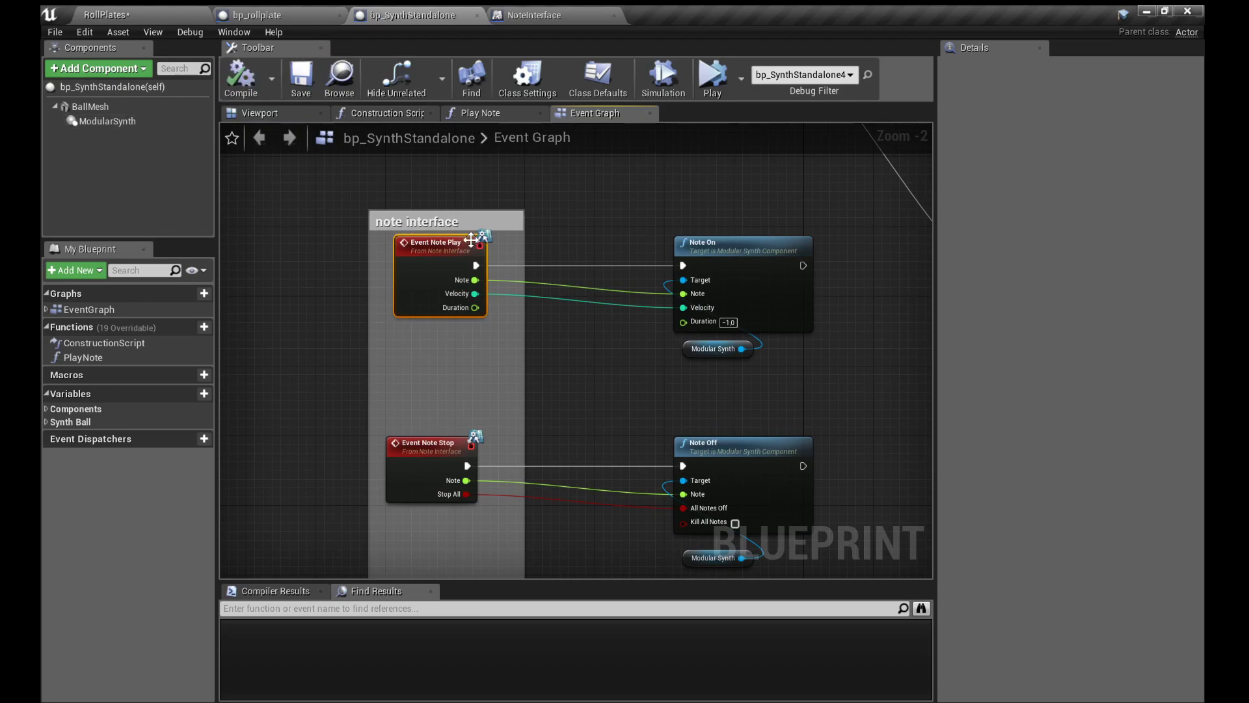
# Step: Return to the RollPlates level and inspect bp_Launcher2 above the small tilted roll plate
pyautogui.click(119, 13)
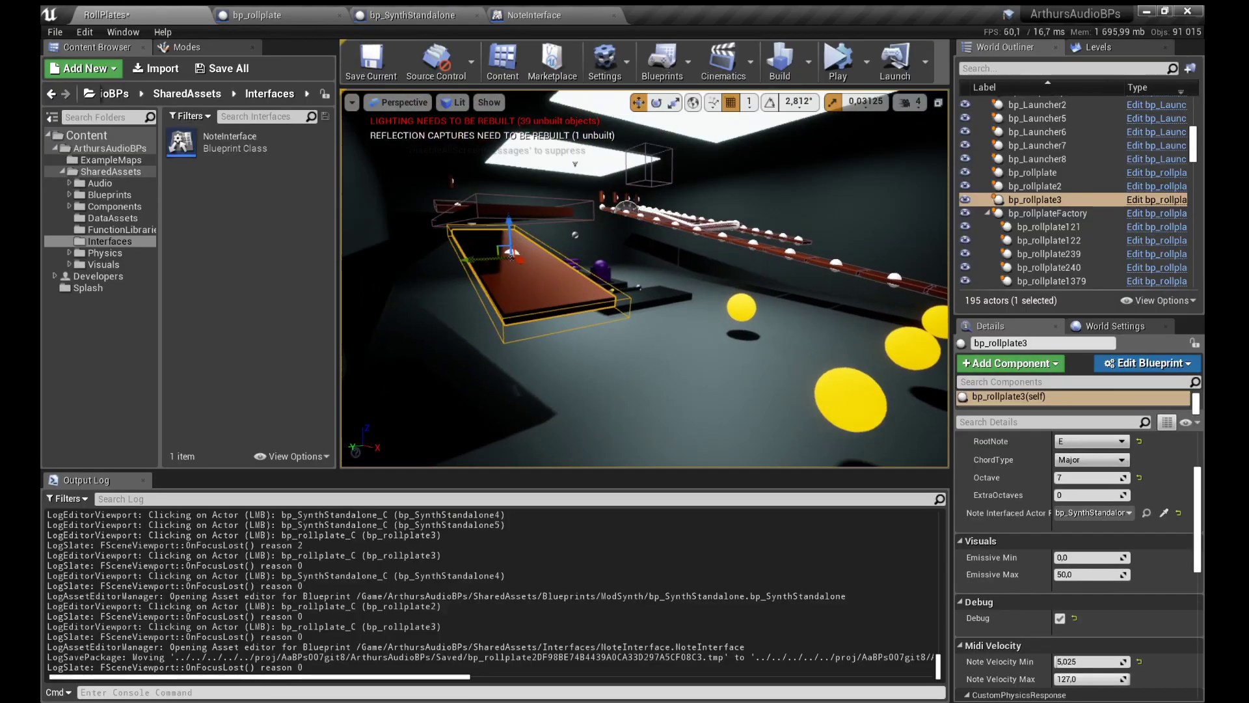
pyautogui.rightClick(613, 265)
pyautogui.press('w')
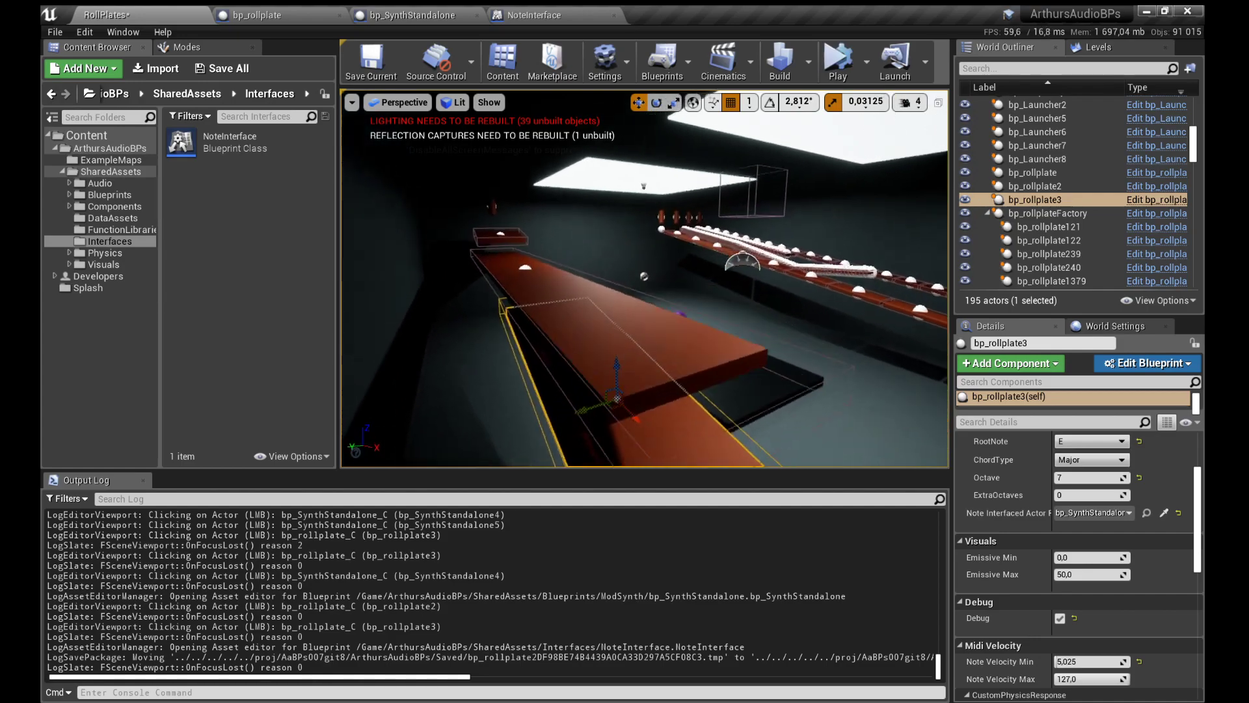
pyautogui.click(467, 200)
pyautogui.rightClick(468, 200)
pyautogui.press('w')
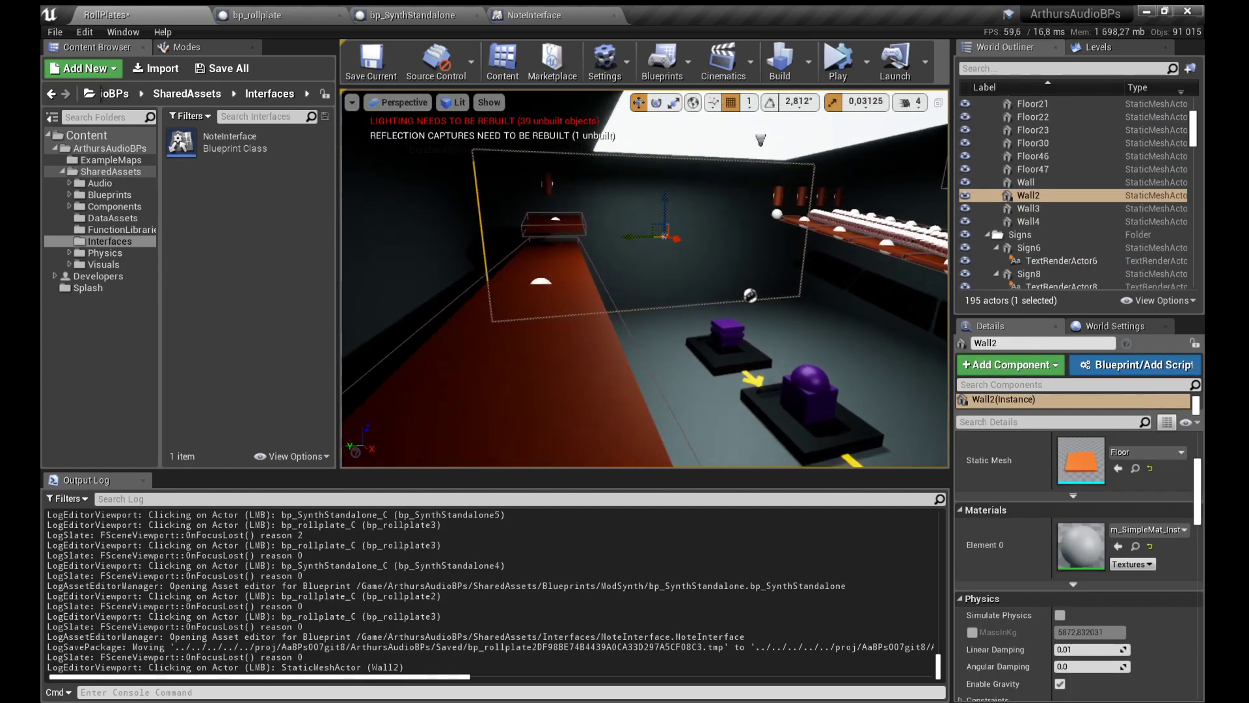
pyautogui.click(675, 236)
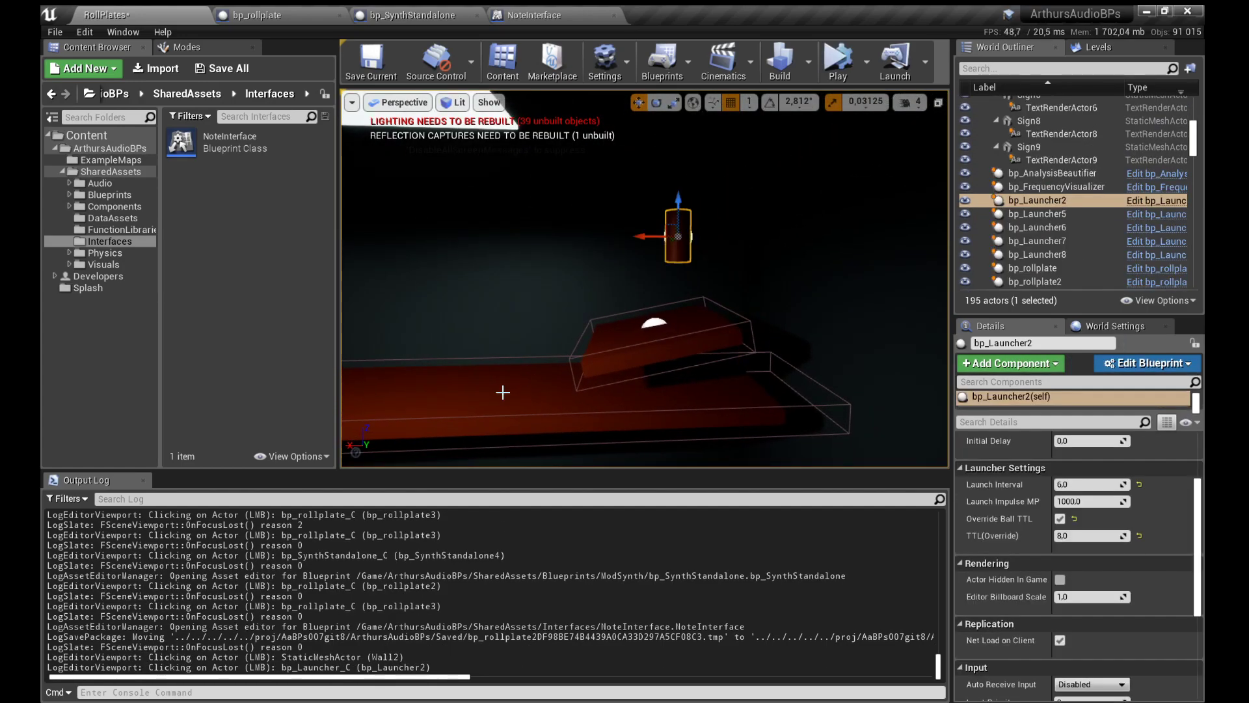
# Step: View the row of launchers over the other roll plates and inspect the launcher settings of bp_Launcher7
pyautogui.rightClick(765, 254)
pyautogui.press('s')
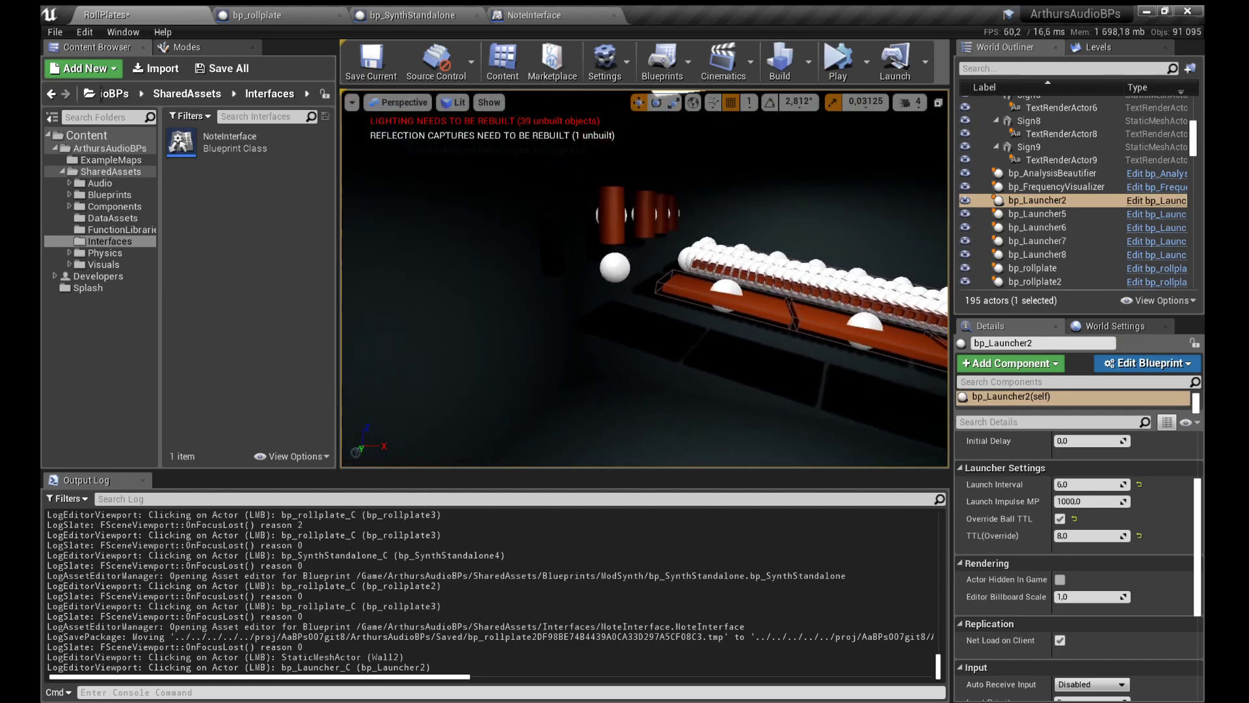
pyautogui.rightClick(584, 250)
pyautogui.press('s')
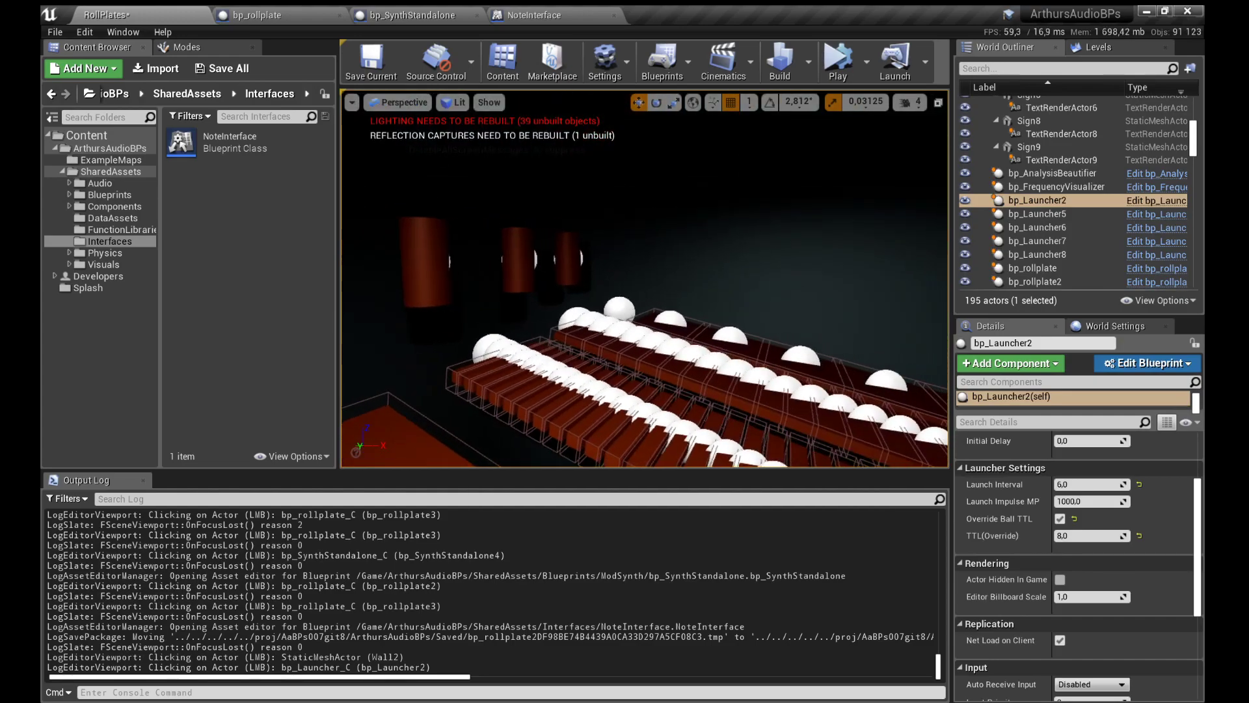
pyautogui.rightClick(413, 245)
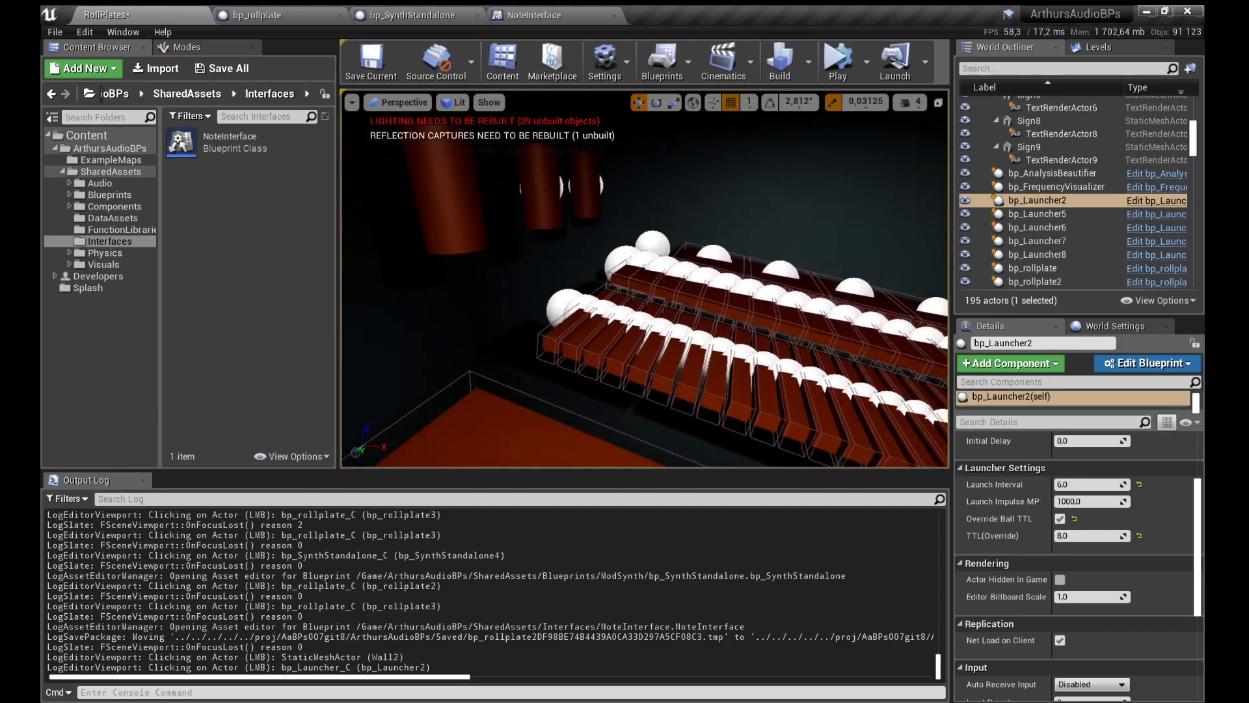
pyautogui.press('d')
pyautogui.click(636, 196)
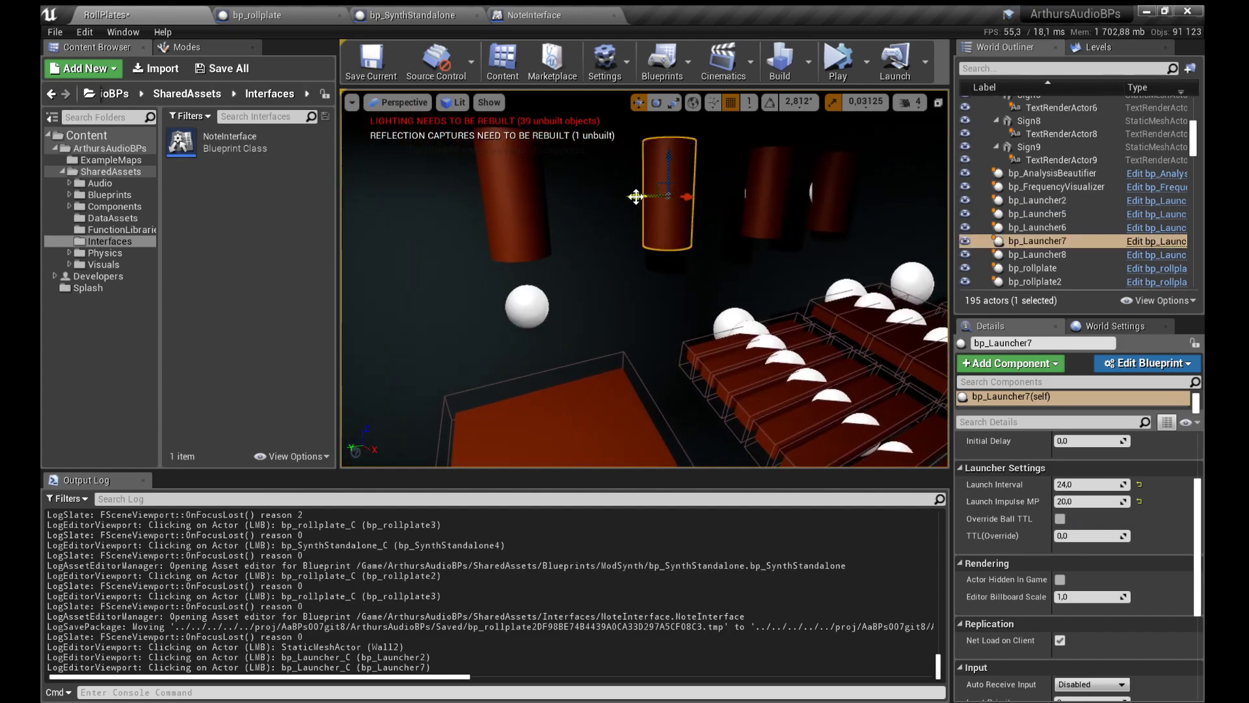
pyautogui.rightClick(691, 206)
pyautogui.press('a')
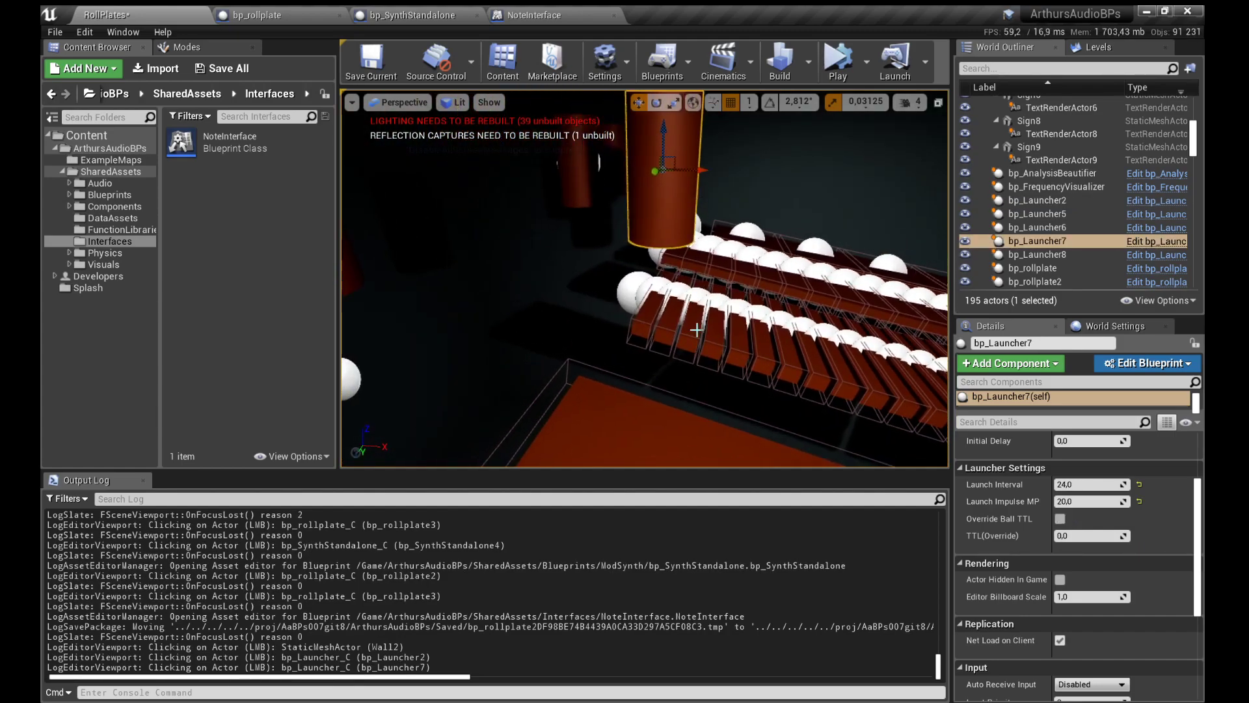
# Step: Select bp_rollplateFactory3 in the level and look through its child roll plates in the World Outliner
pyautogui.click(697, 330)
pyautogui.rightClick(697, 330)
pyautogui.press('a')
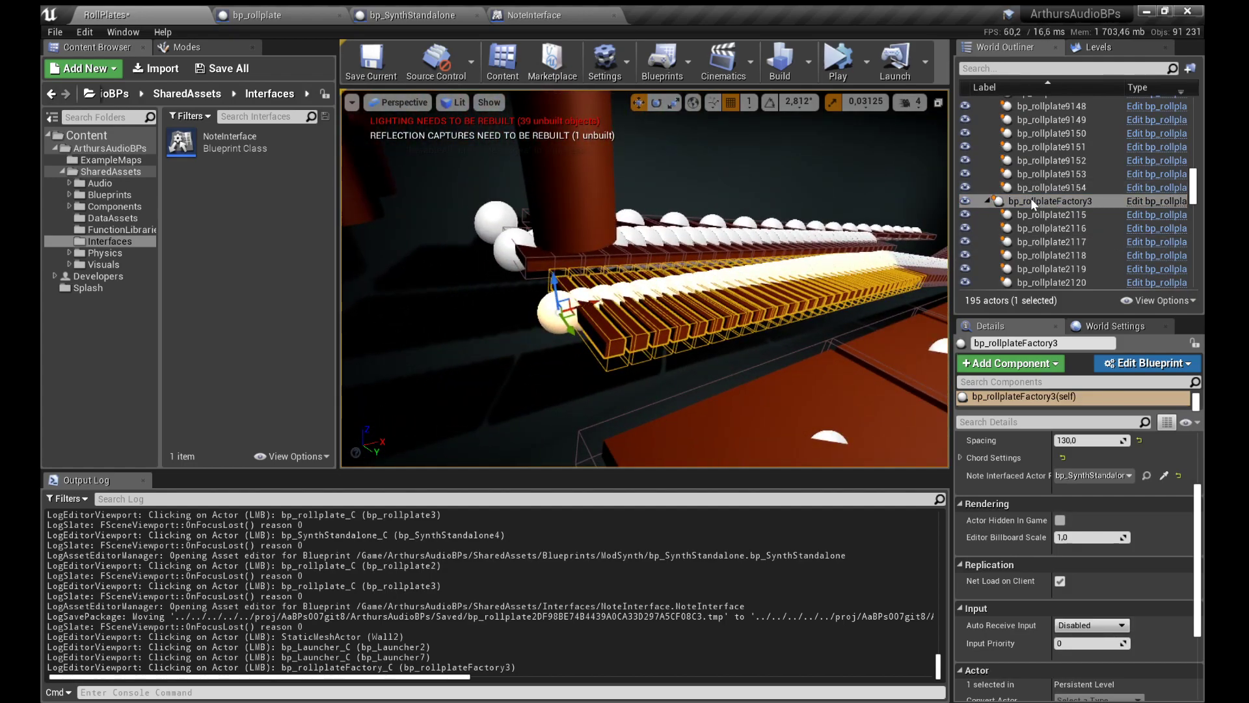
pyautogui.scroll(-5, 1064, 210)
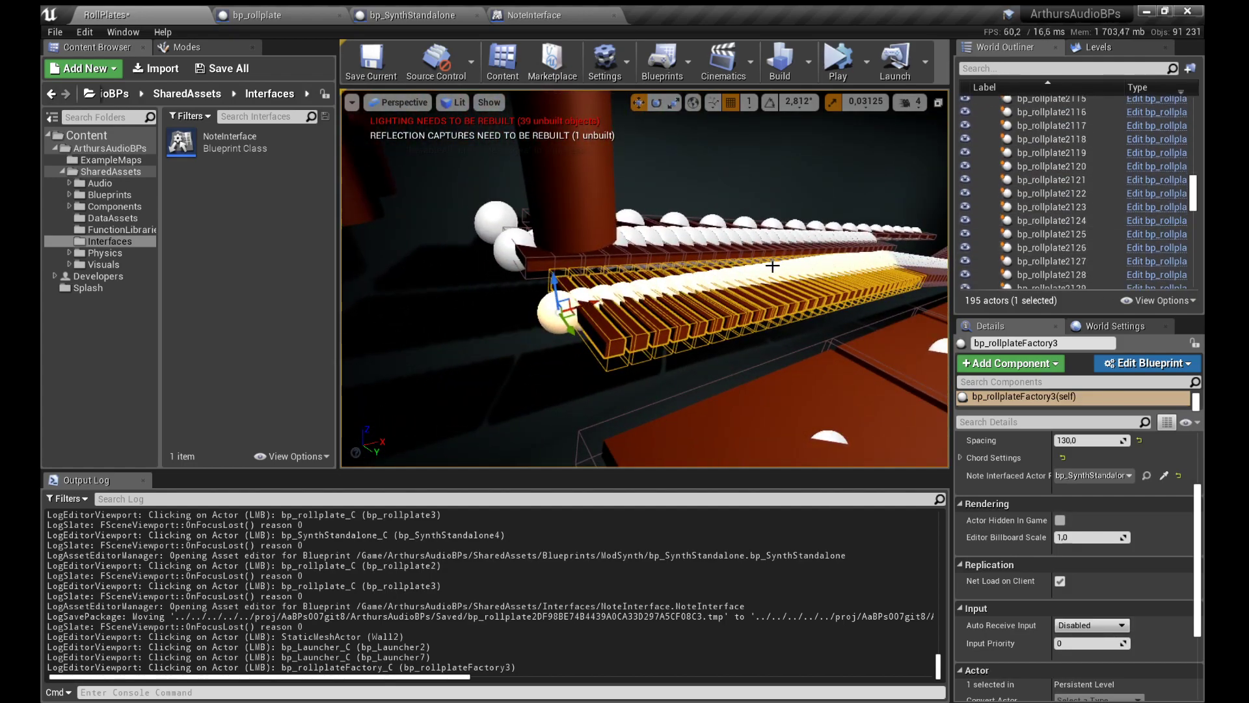
pyautogui.rightClick(832, 301)
pyautogui.press('d')
pyautogui.press('a')
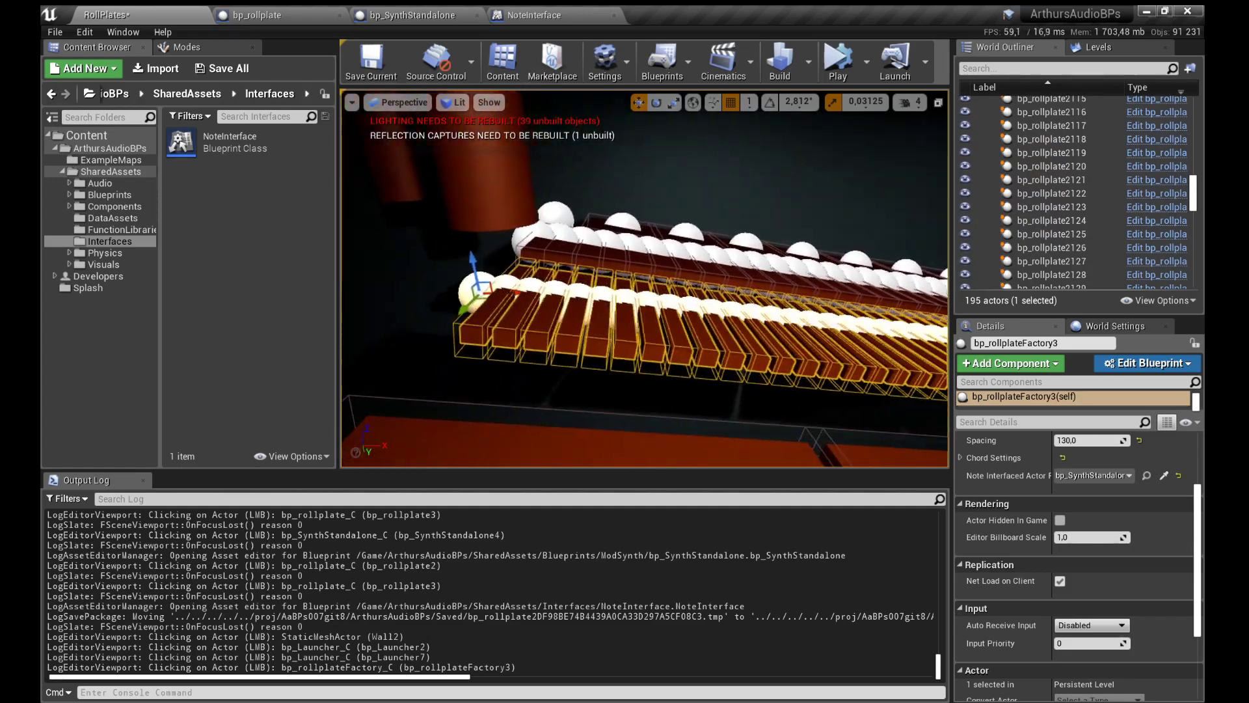
# Step: Look around the level's plates and examine bp_rollplateFactory3's child actor count, spacing, chord and note interface settings
pyautogui.click(832, 300)
pyautogui.rightClick(832, 301)
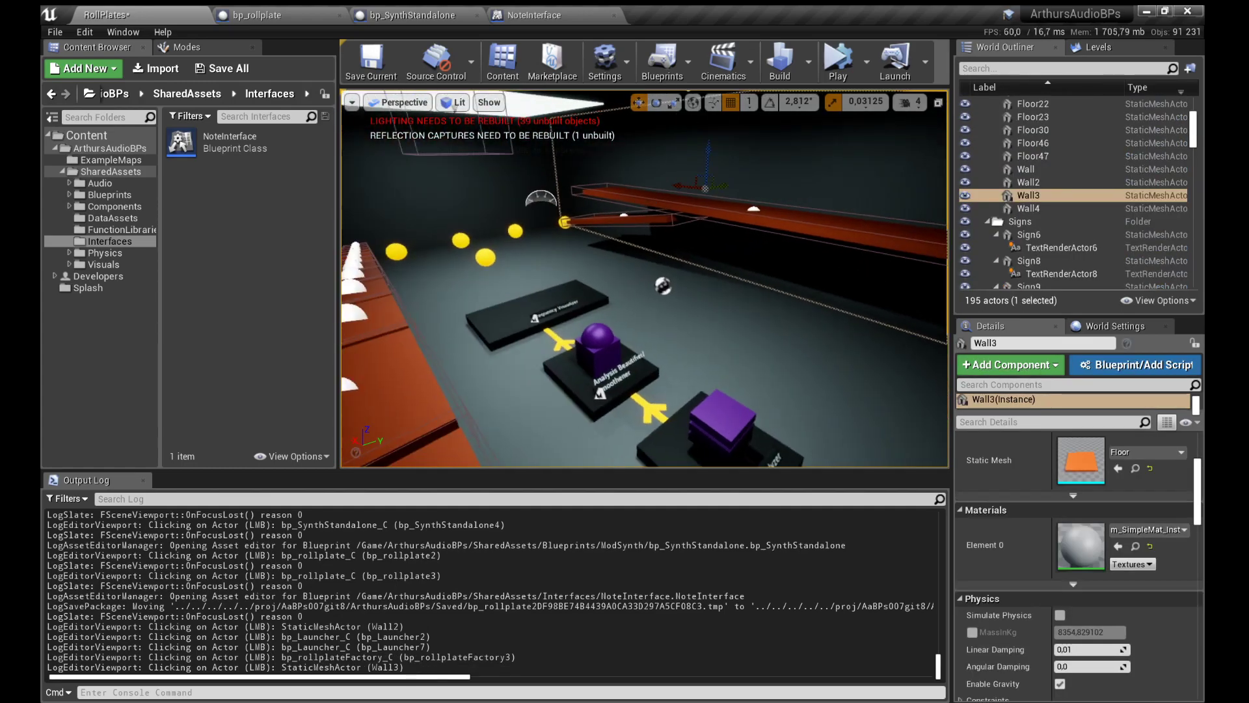
pyautogui.click(832, 300)
pyautogui.rightClick(832, 300)
pyautogui.click(832, 301)
pyautogui.rightClick(832, 301)
pyautogui.press('w')
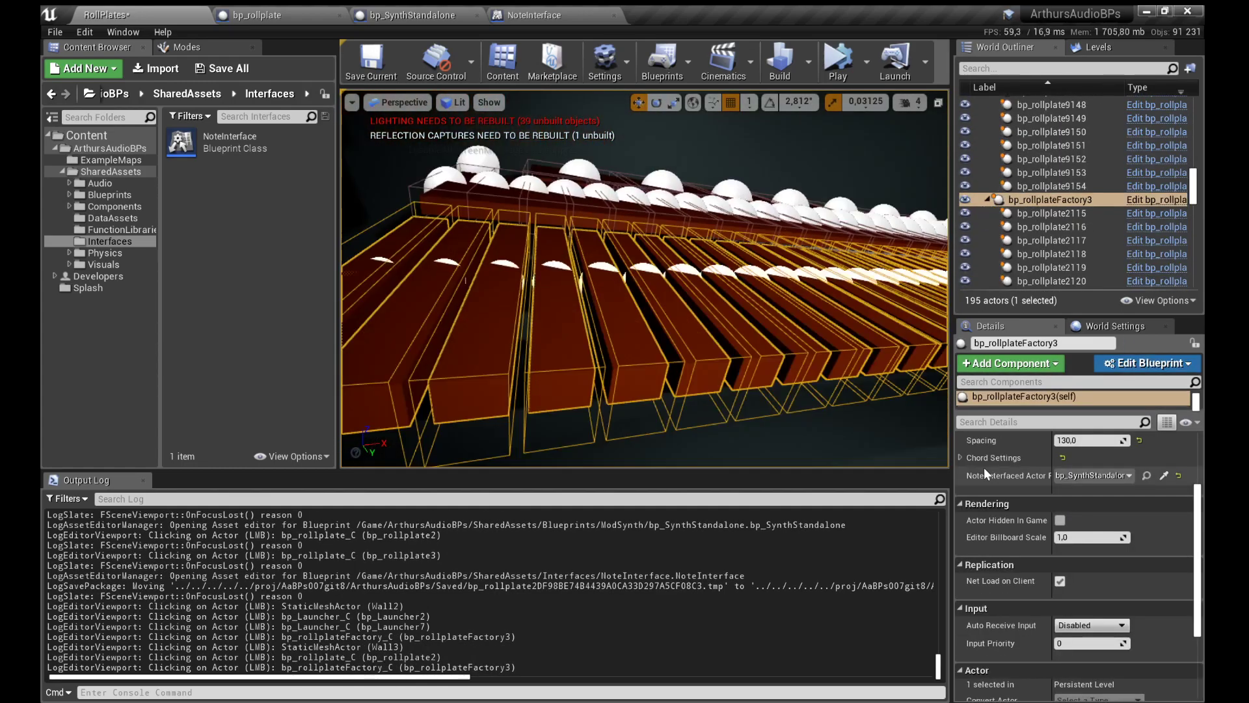
pyautogui.scroll(3, 995, 494)
pyautogui.rightClick(832, 301)
pyautogui.press('s')
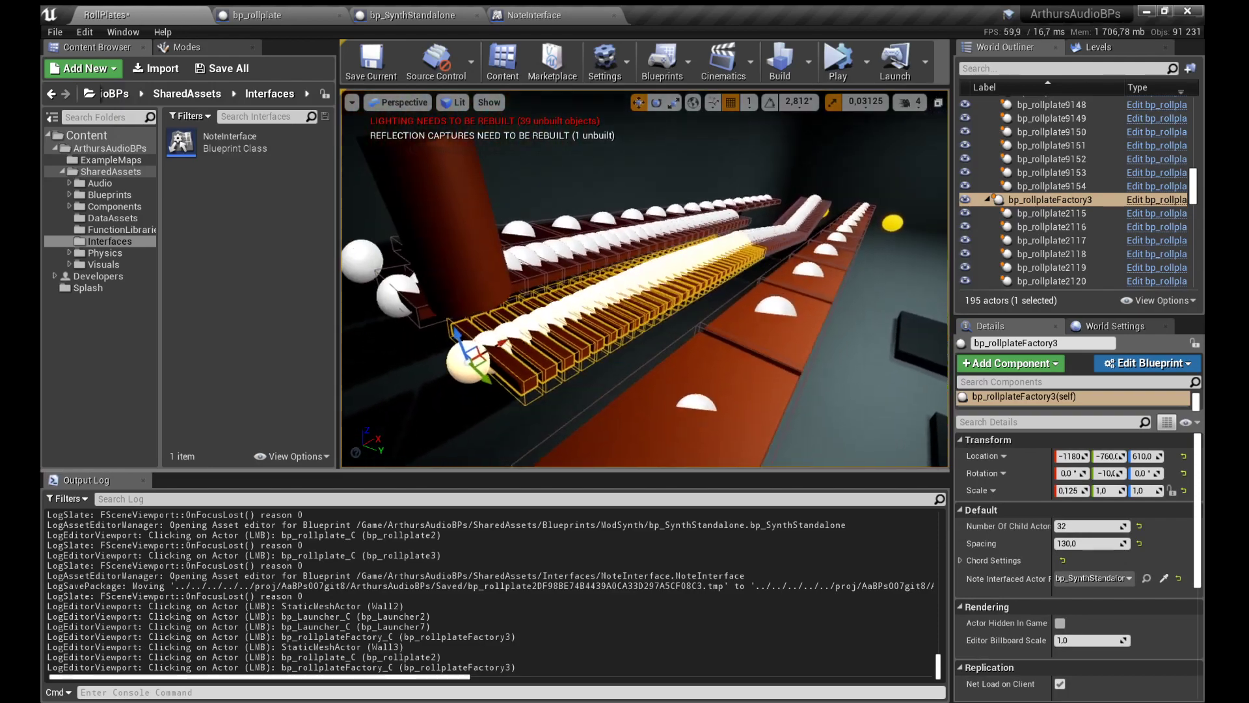
# Step: Set bp_rollplateFactory3's Number Of Child Actors to 5 and its Spacing to 200
pyautogui.click(1088, 526)
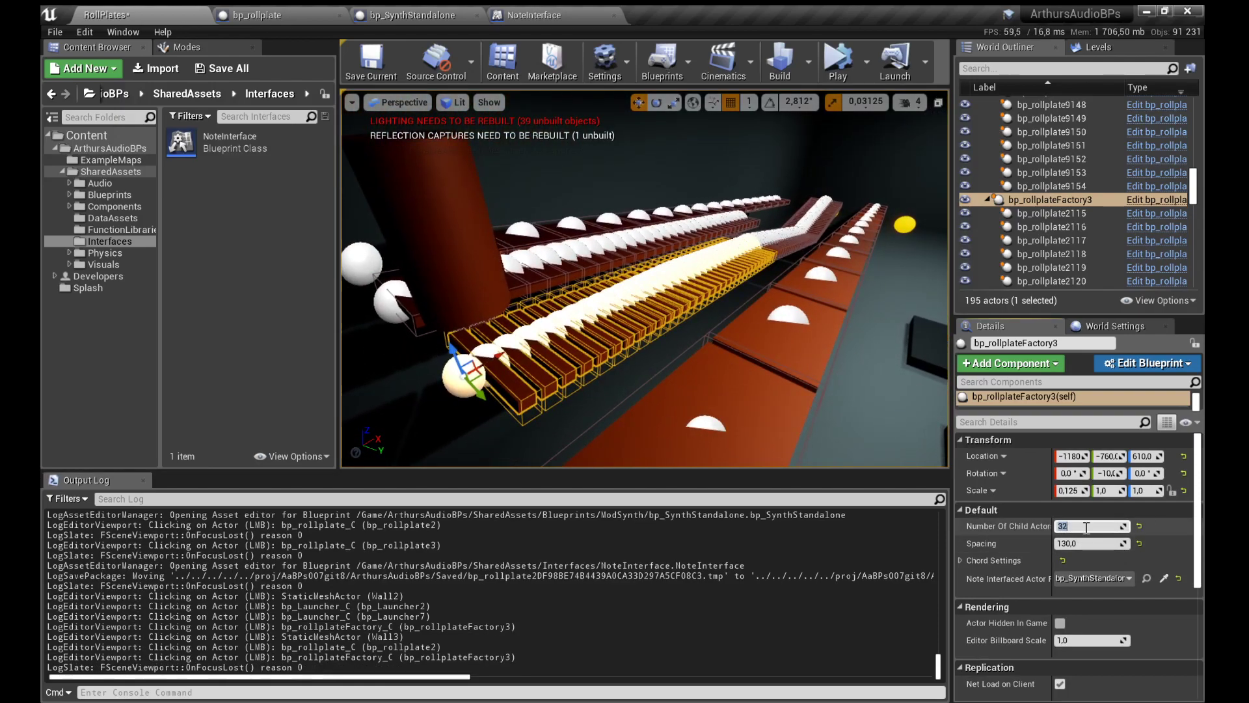
pyautogui.write('1')
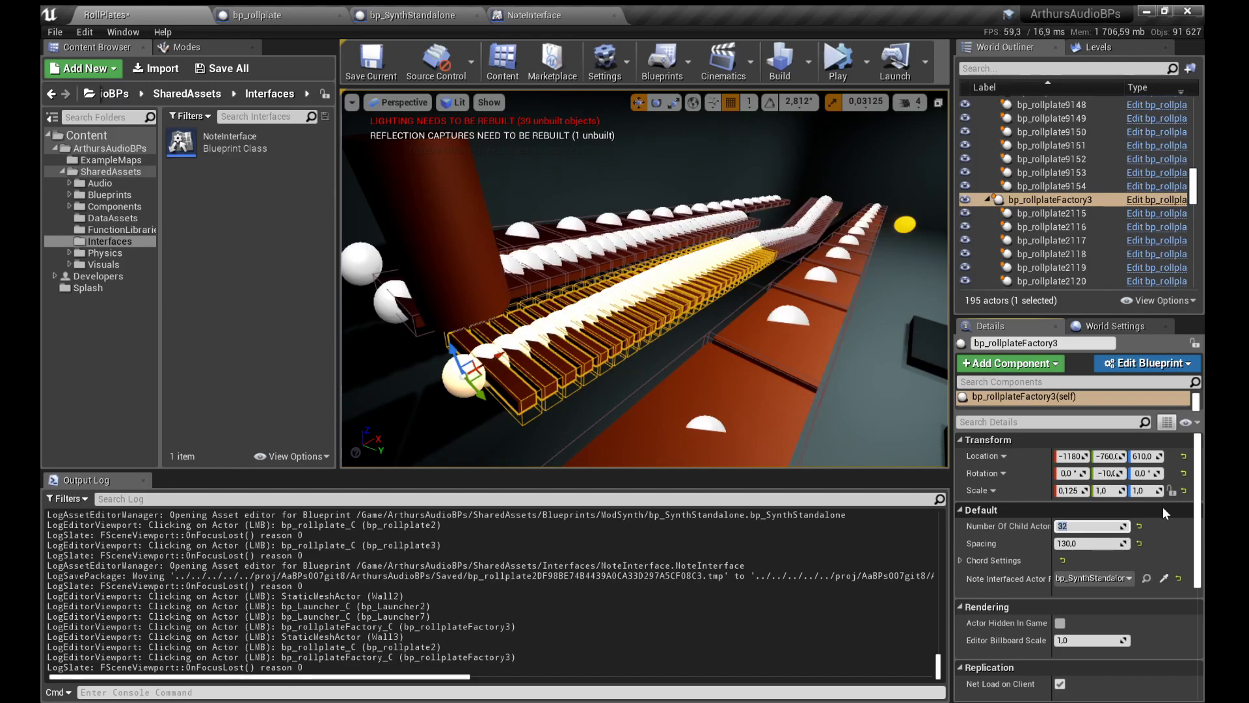
pyautogui.write('2')
pyautogui.press('Return')
pyautogui.write('5')
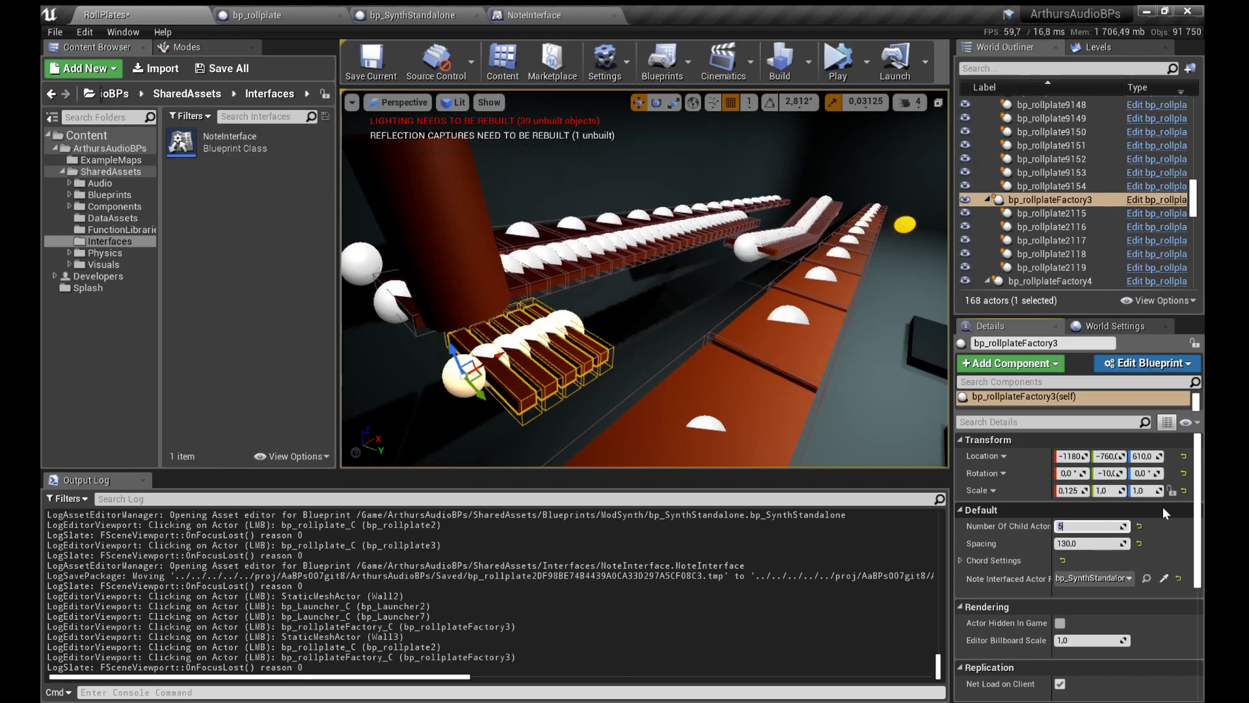
pyautogui.press('Tab')
pyautogui.write('200')
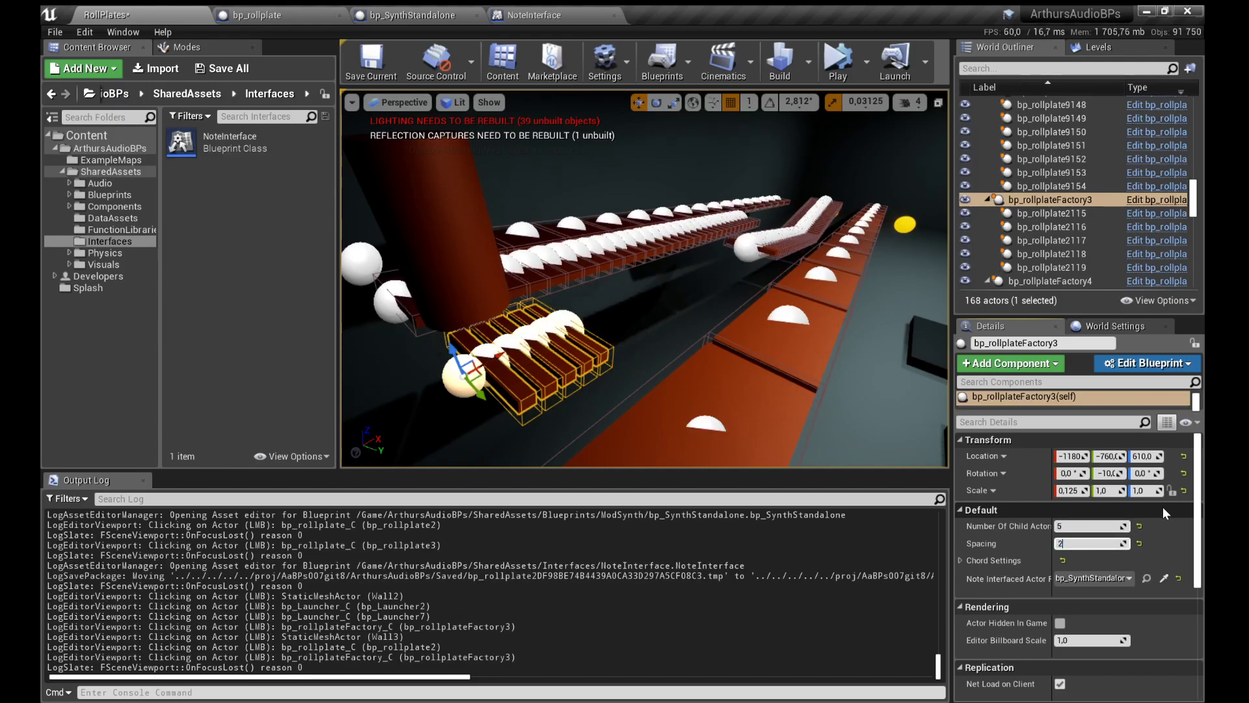
pyautogui.press('Return')
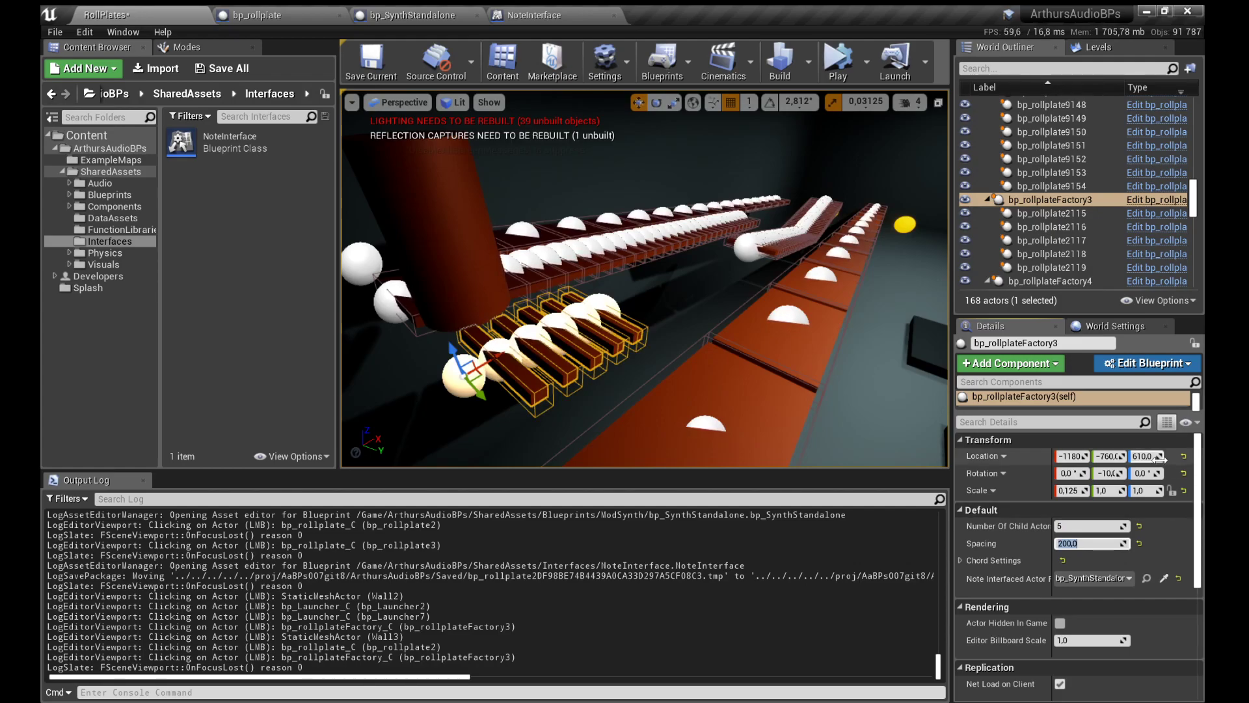
# Step: Scale up bp_rollplateFactory3's plates in the viewport to about 0.34 in X and 2.875 in Z
pyautogui.click(494, 359)
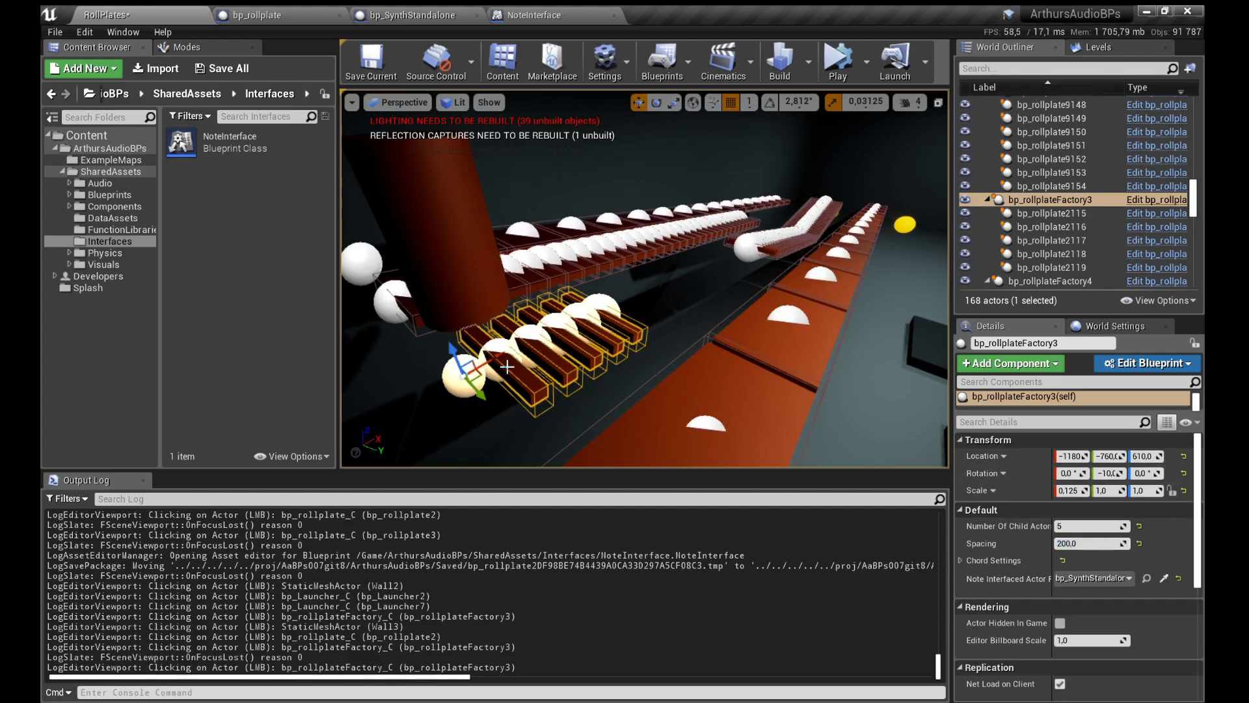
pyautogui.press('space')
pyautogui.press('space')
pyautogui.moveTo(493, 360)
pyautogui.mouseDown()
pyautogui.moveTo(560, 329)
pyautogui.moveTo(505, 356)
pyautogui.mouseUp()
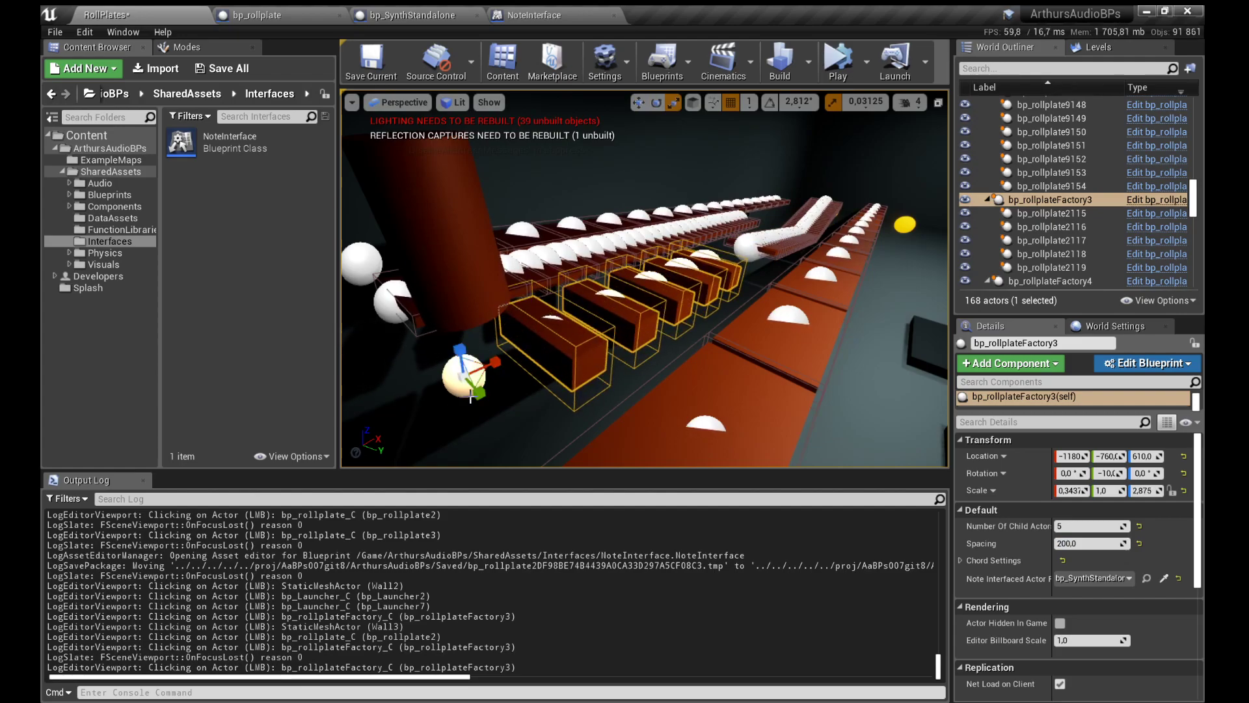
# Step: Undo the scaling, spacing and child actor count edits made to bp_rollplateFactory3
pyautogui.hotkey('ctrl', 'z')
pyautogui.hotkey('ctrl', 'z')
pyautogui.hotkey('ctrl', 'z')
pyautogui.hotkey('ctrl', 'z')
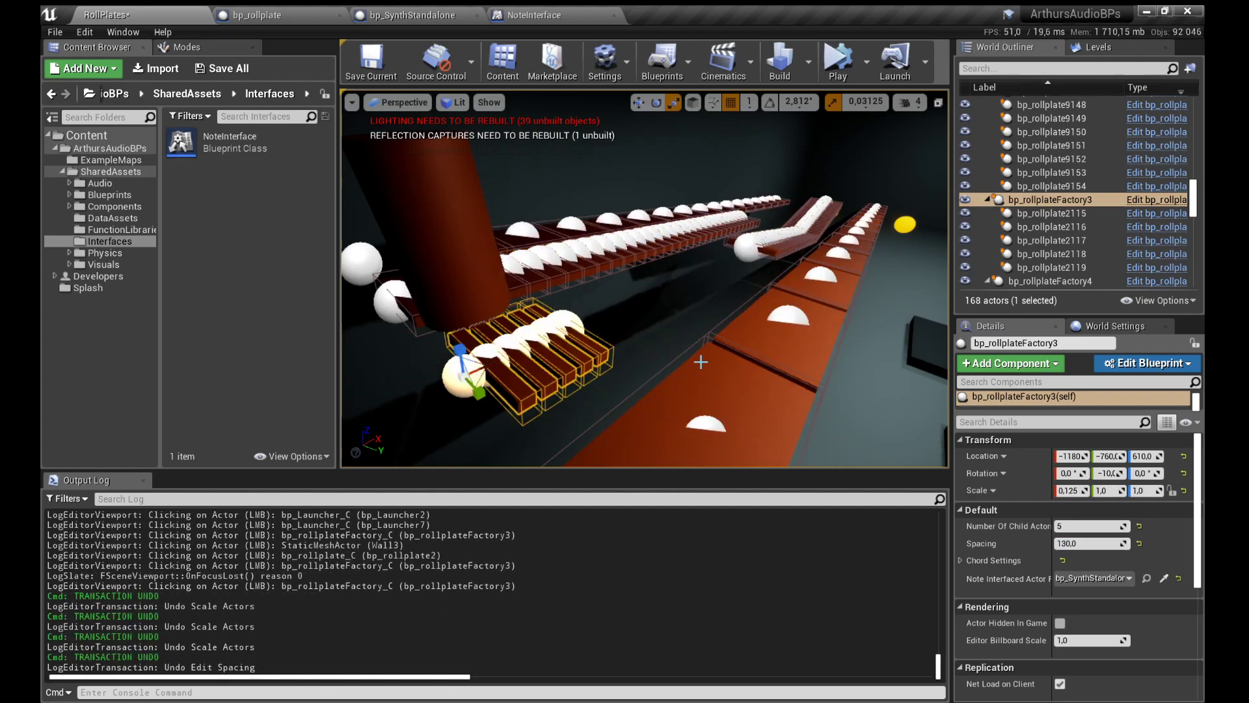
pyautogui.hotkey('ctrl', 'z')
pyautogui.hotkey('ctrl', 'z')
pyautogui.hotkey('ctrl', 'z')
pyautogui.hotkey('ctrl', 'z')
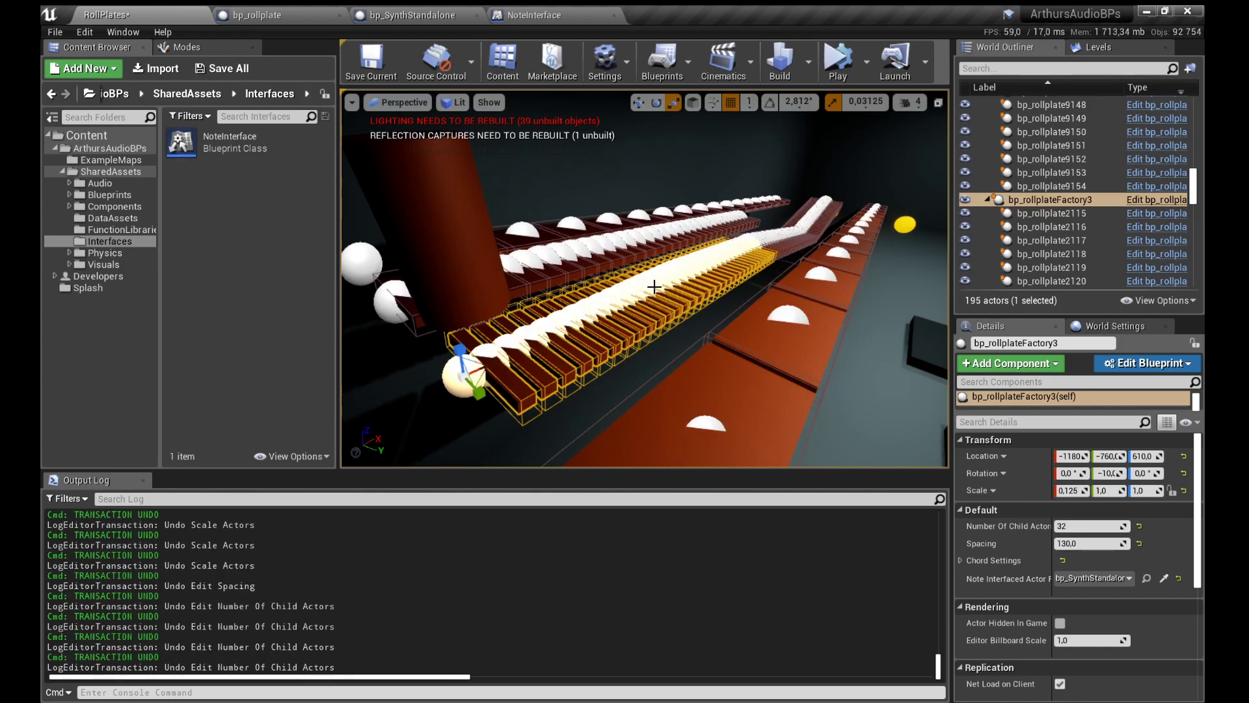
# Step: Run the RollPlates level to watch the launched balls roll across the plates
pyautogui.click(654, 286)
pyautogui.click(840, 68)
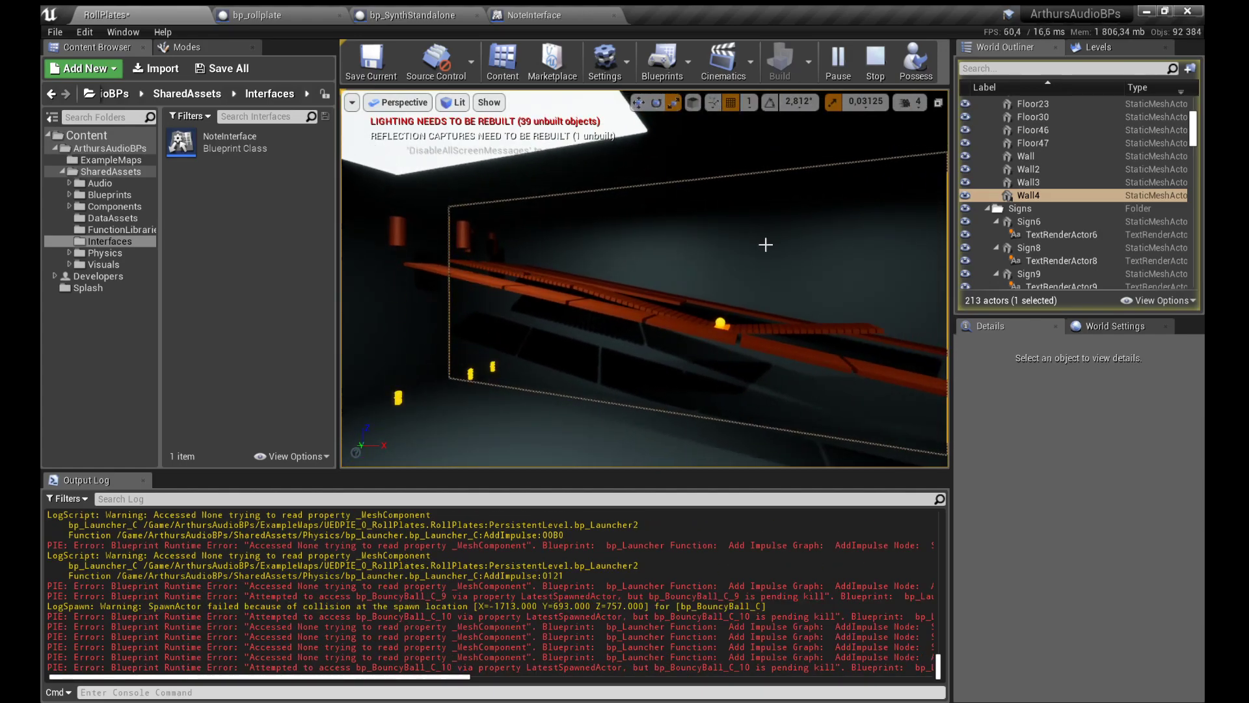
# Step: Stop the running RollPlates level and save all modified content
pyautogui.click(875, 62)
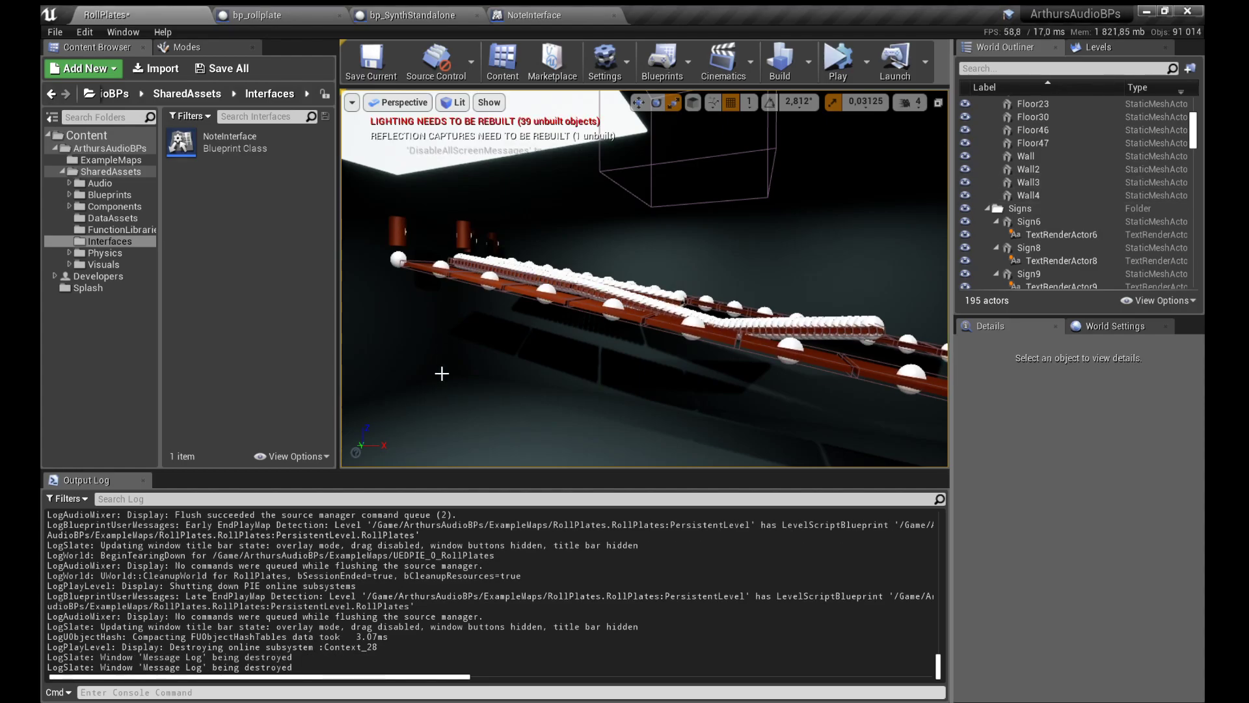
pyautogui.click(224, 70)
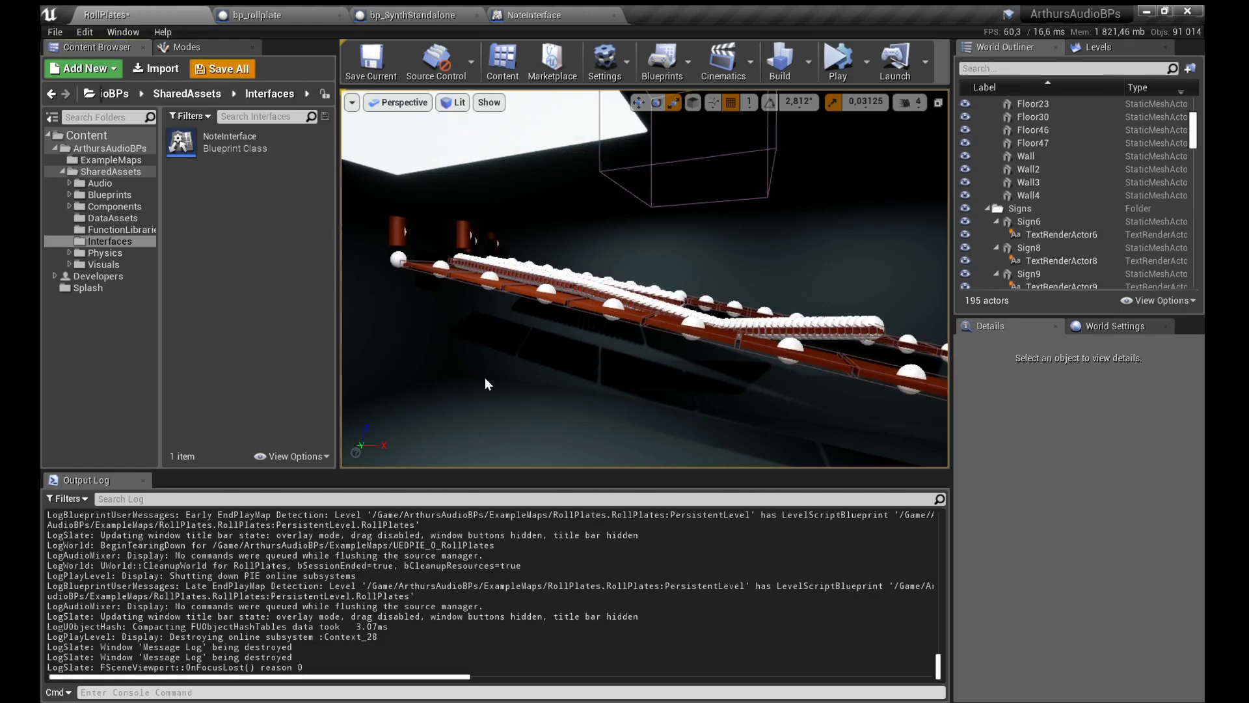
# Step: Run RollPlates again and read the bp_Launcher runtime errors in the output log, including their full line ends
pyautogui.click(839, 76)
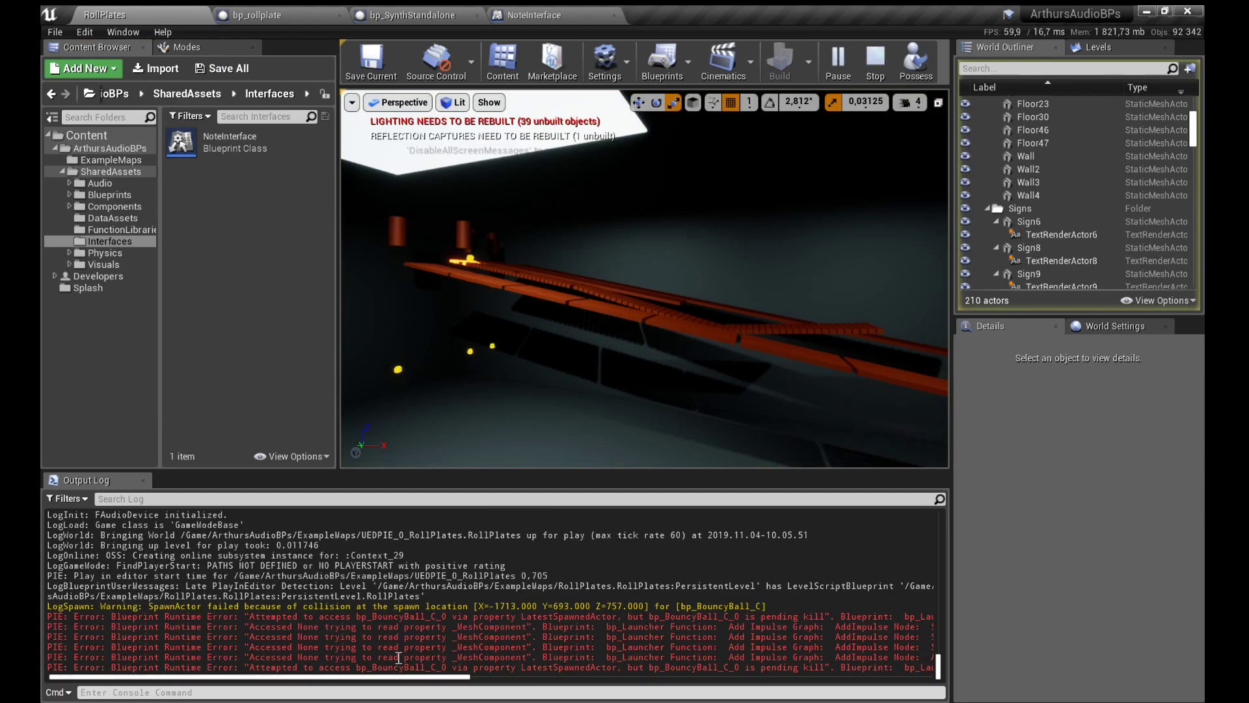
pyautogui.hscroll(10, 608, 559)
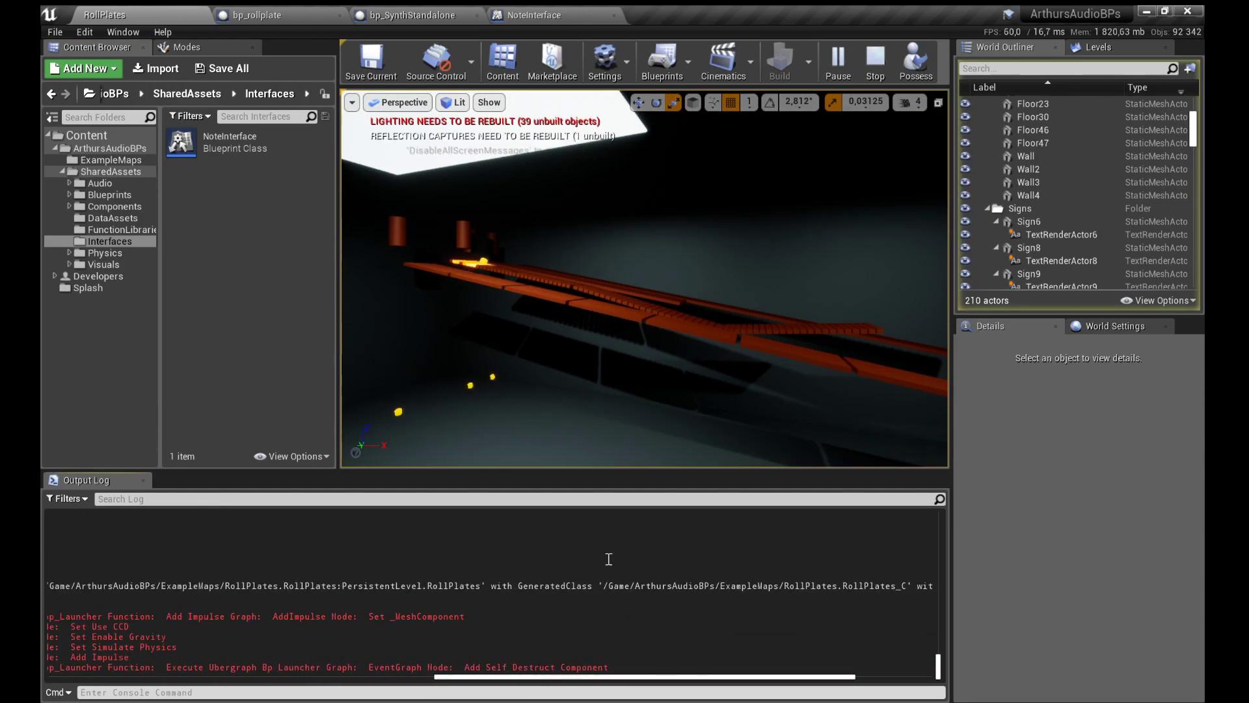
pyautogui.moveTo(583, 683); pyautogui.dragTo(198, 683)
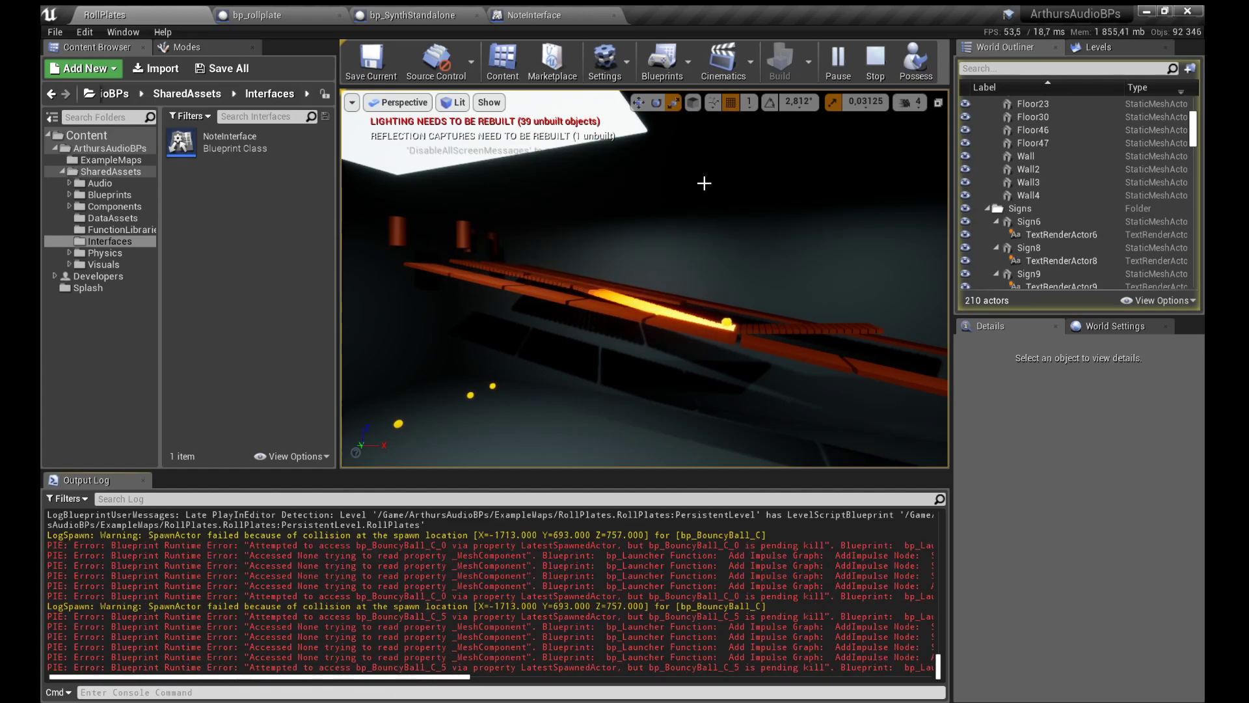
pyautogui.click(876, 59)
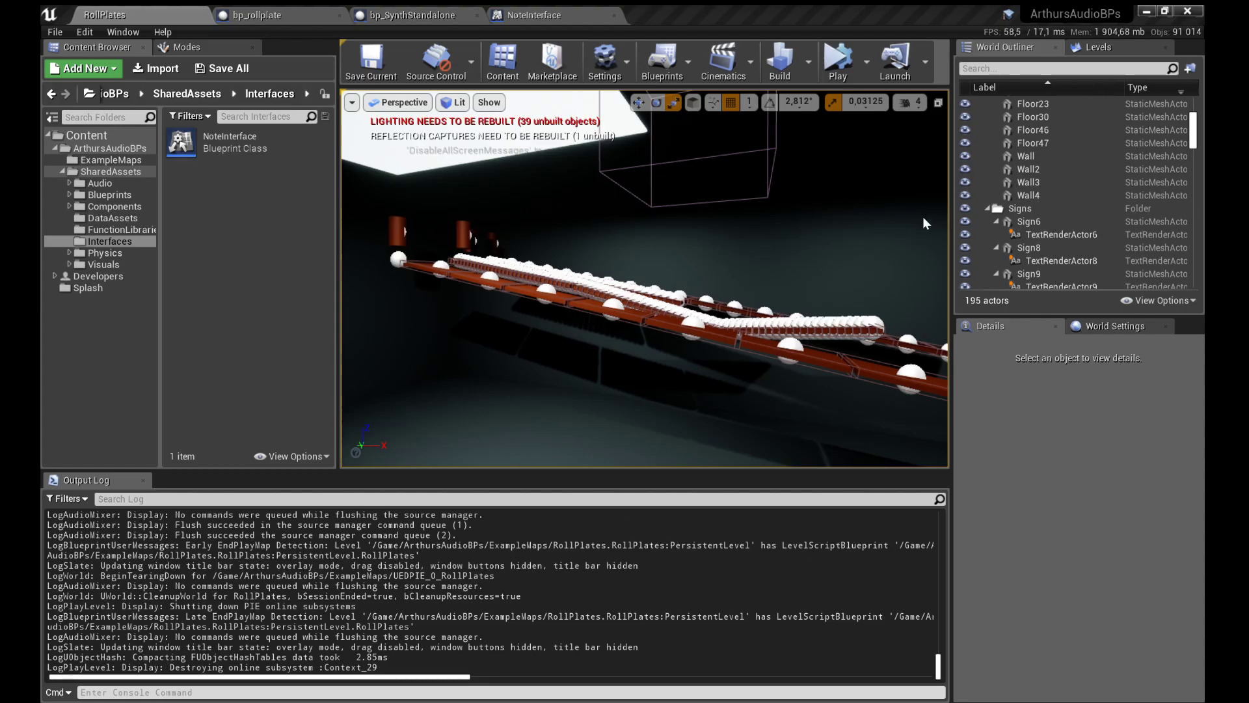
# Step: Move bp_Launcher2 along X to about -1636
pyautogui.click(965, 149)
pyautogui.moveTo(628, 240); pyautogui.dragTo(423, 214)
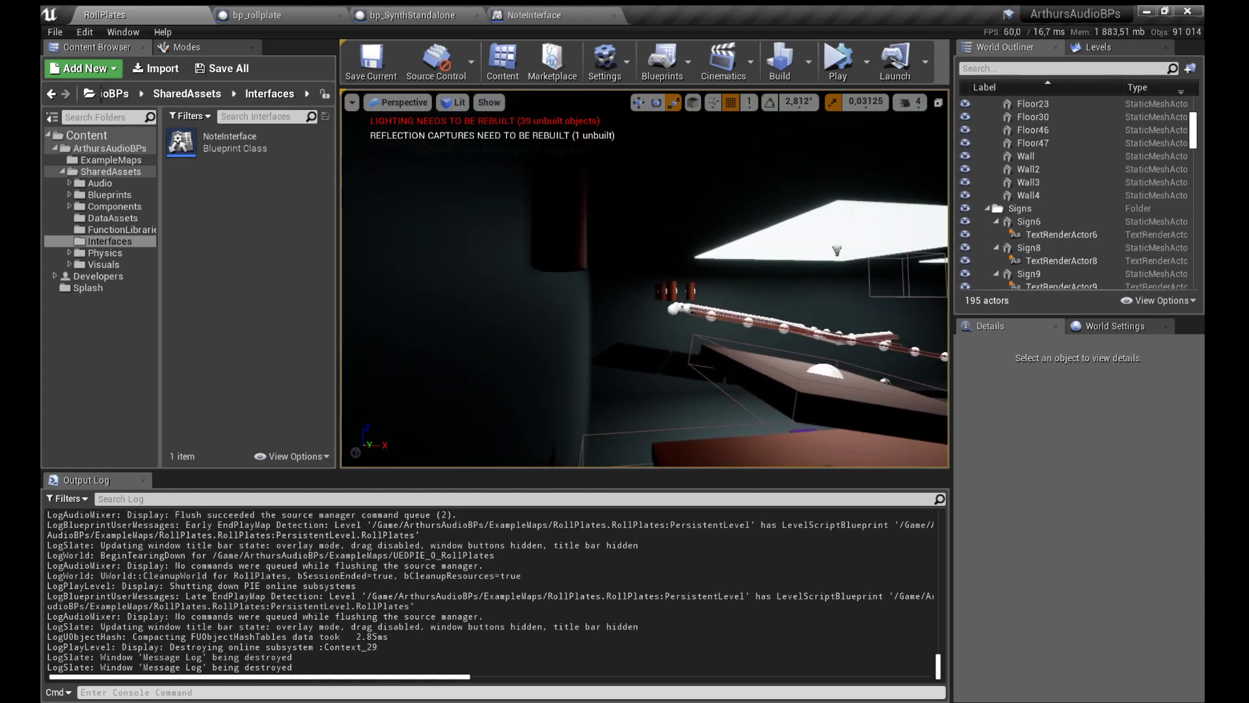
pyautogui.click(568, 220)
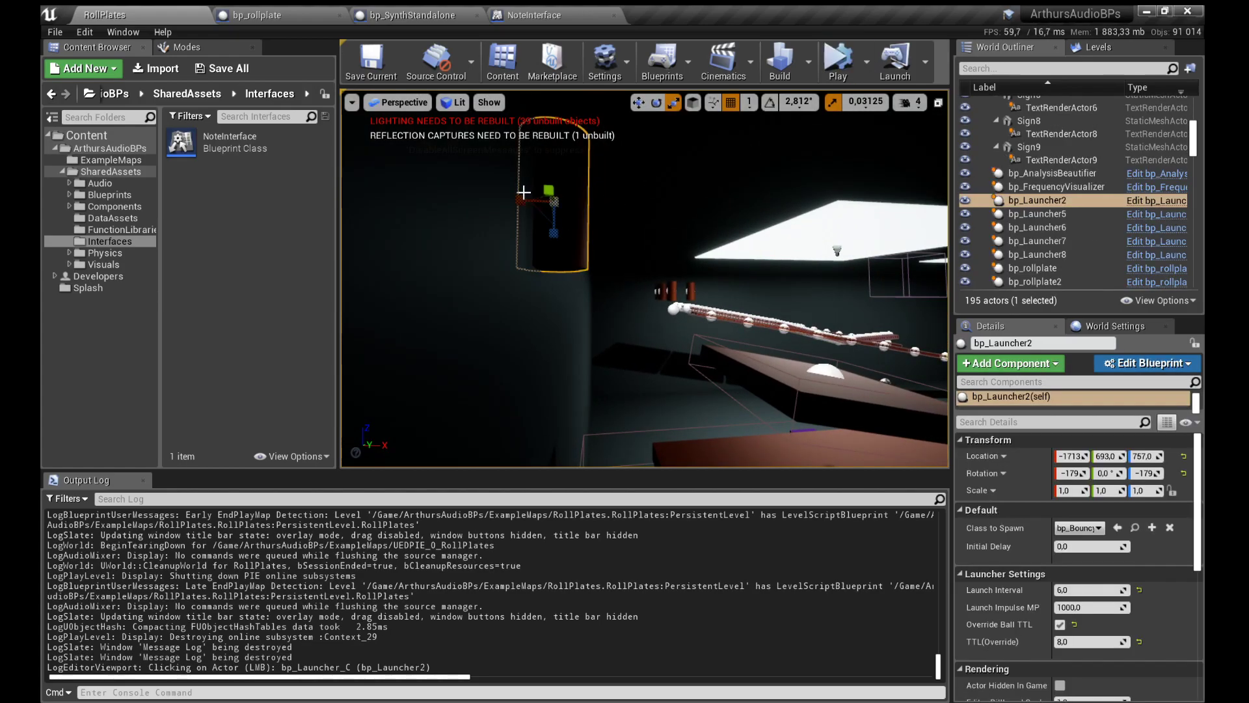
pyautogui.press('w')
pyautogui.moveTo(598, 207); pyautogui.dragTo(707, 207)
# Step: Run the level to check how bp_Launcher2 fires its balls from the shifted position, and stop it
pyautogui.click(837, 61)
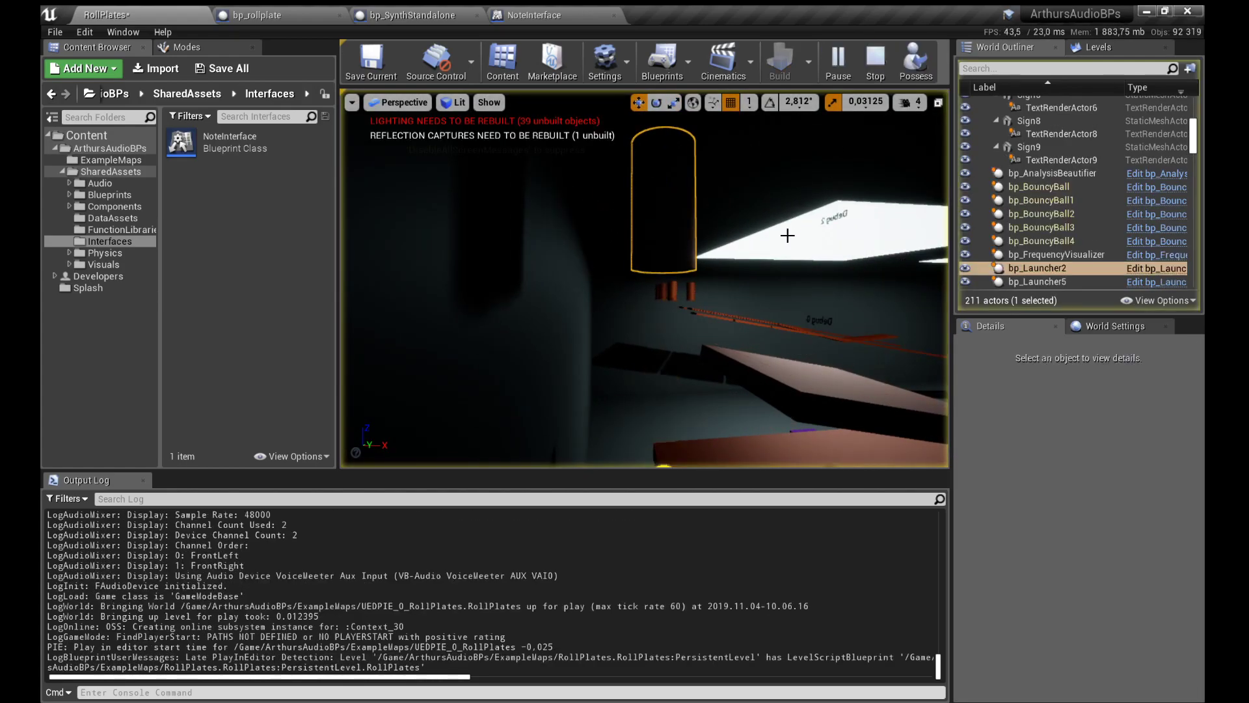
pyautogui.moveTo(787, 236); pyautogui.dragTo(640, 212)
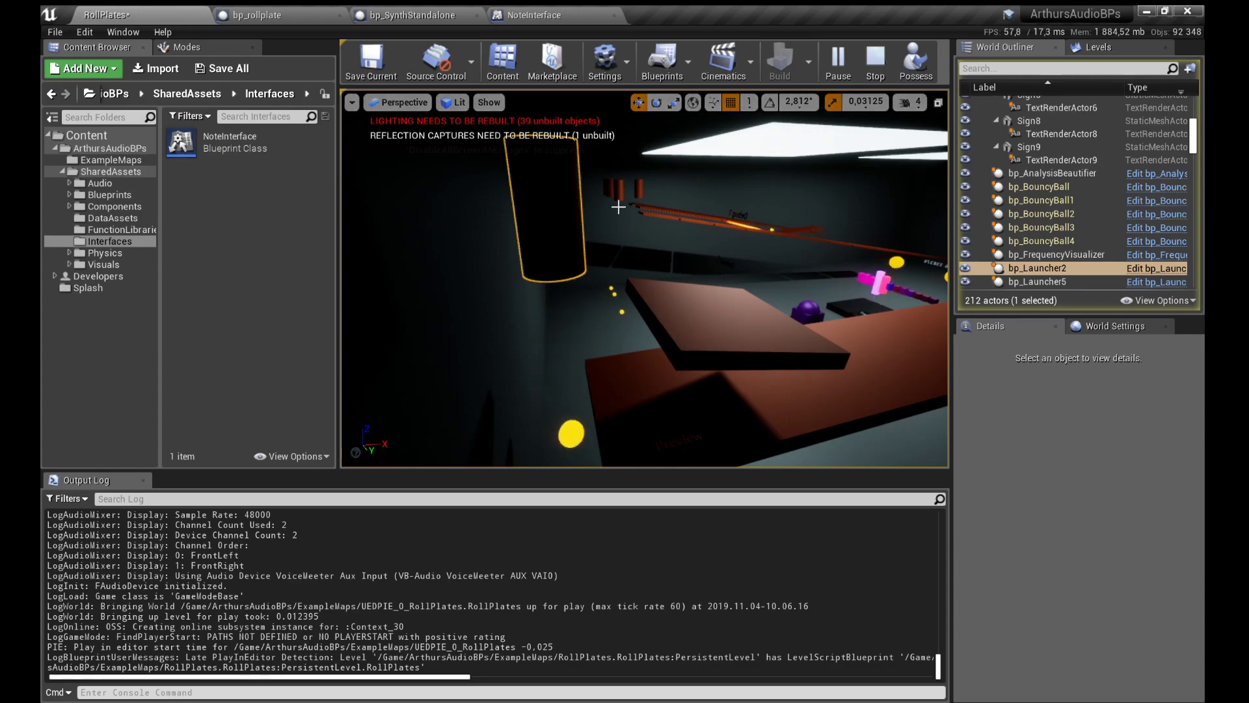
pyautogui.press('Escape')
# Step: Shift bp_Launcher2 back along X to about -1656
pyautogui.click(595, 226)
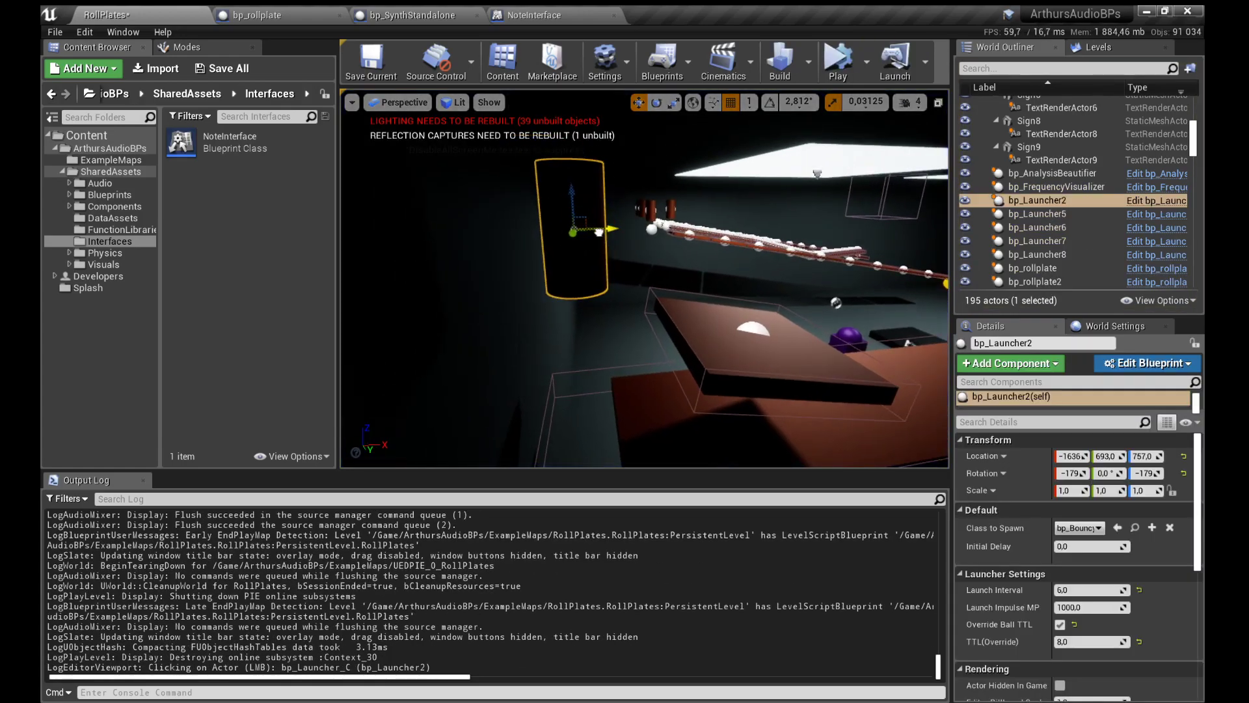
pyautogui.moveTo(598, 232); pyautogui.dragTo(618, 312)
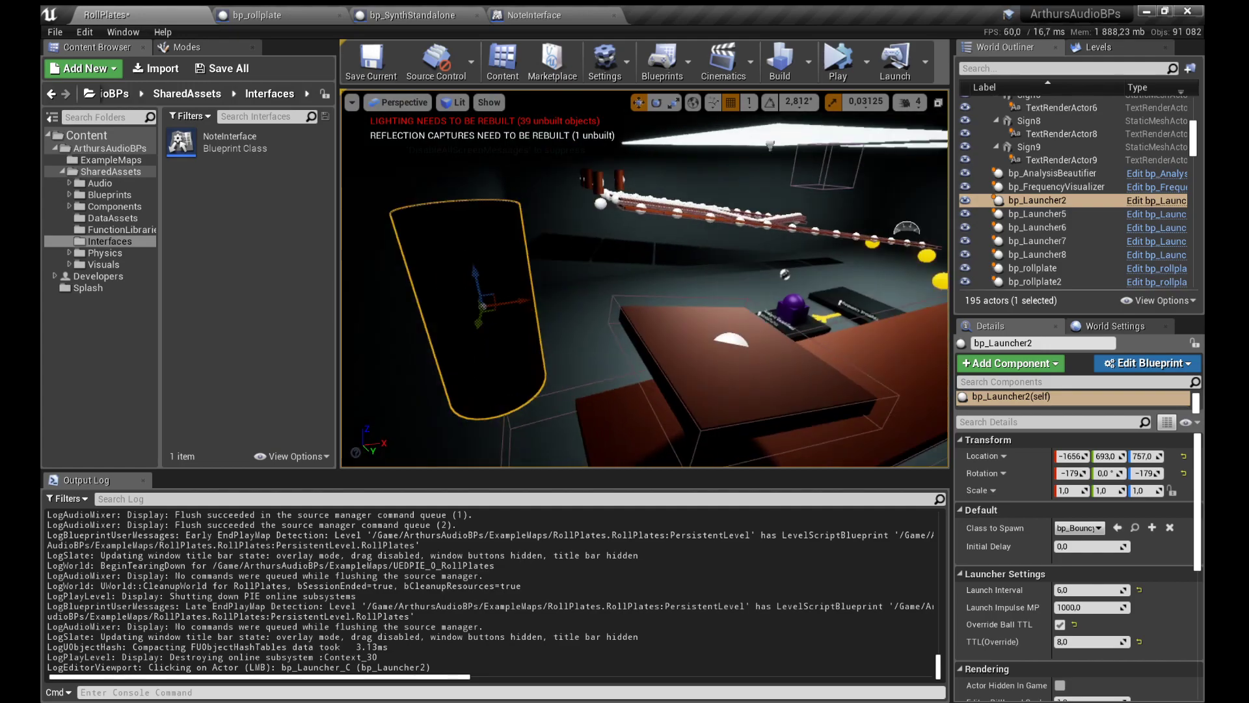
pyautogui.moveTo(618, 312); pyautogui.dragTo(813, 273)
# Step: Select the long plate bp_rollplate2 and review its note and visual settings
pyautogui.click(678, 281)
pyautogui.moveTo(677, 282); pyautogui.dragTo(616, 287)
pyautogui.click(616, 287)
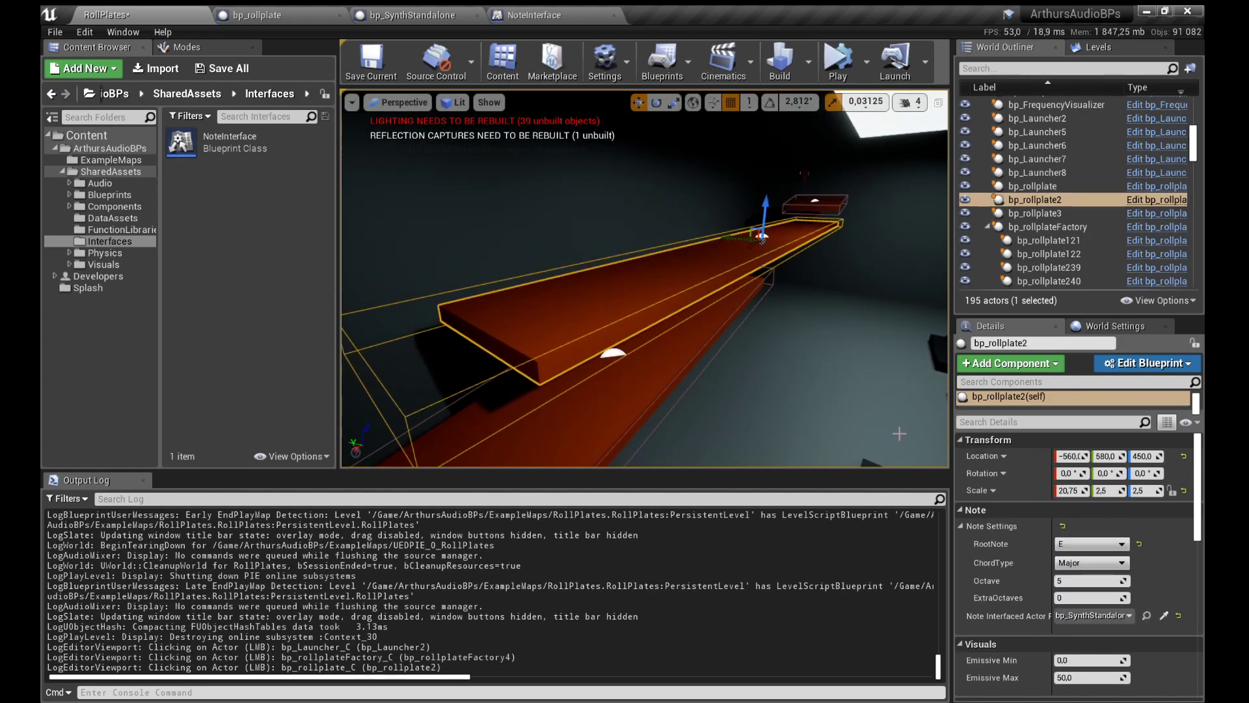
pyautogui.scroll(-1, 1067, 533)
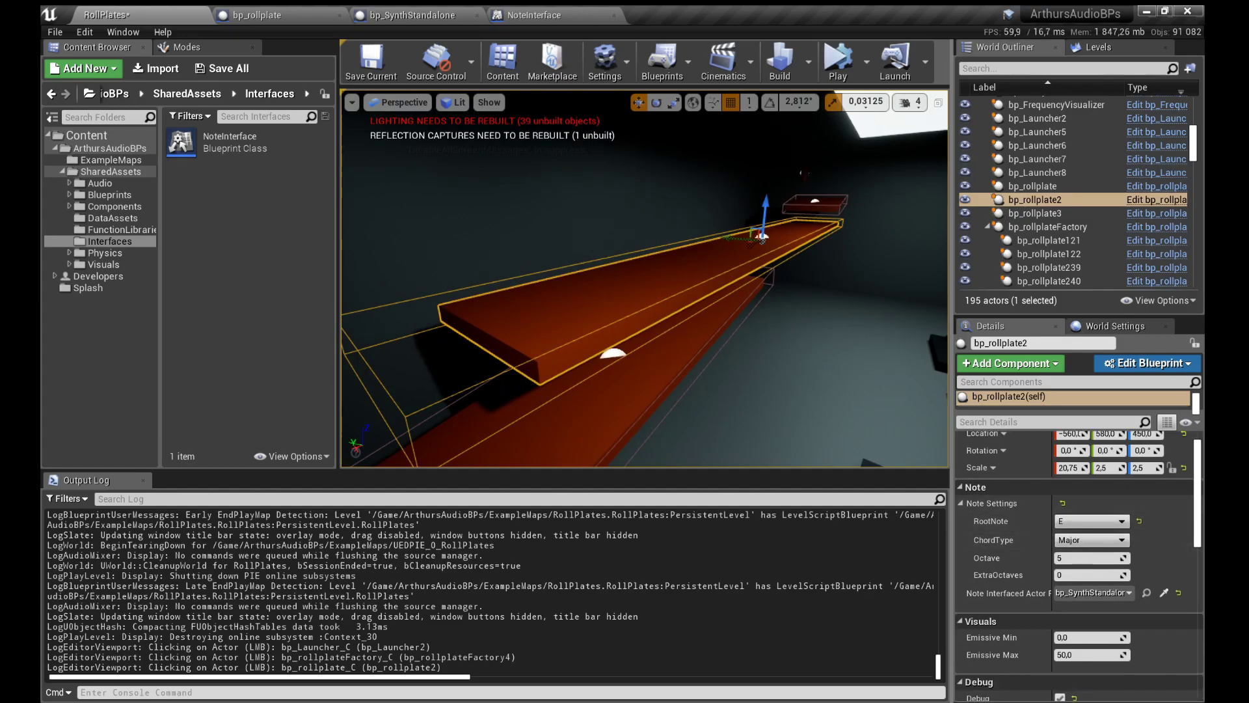
pyautogui.click(651, 302)
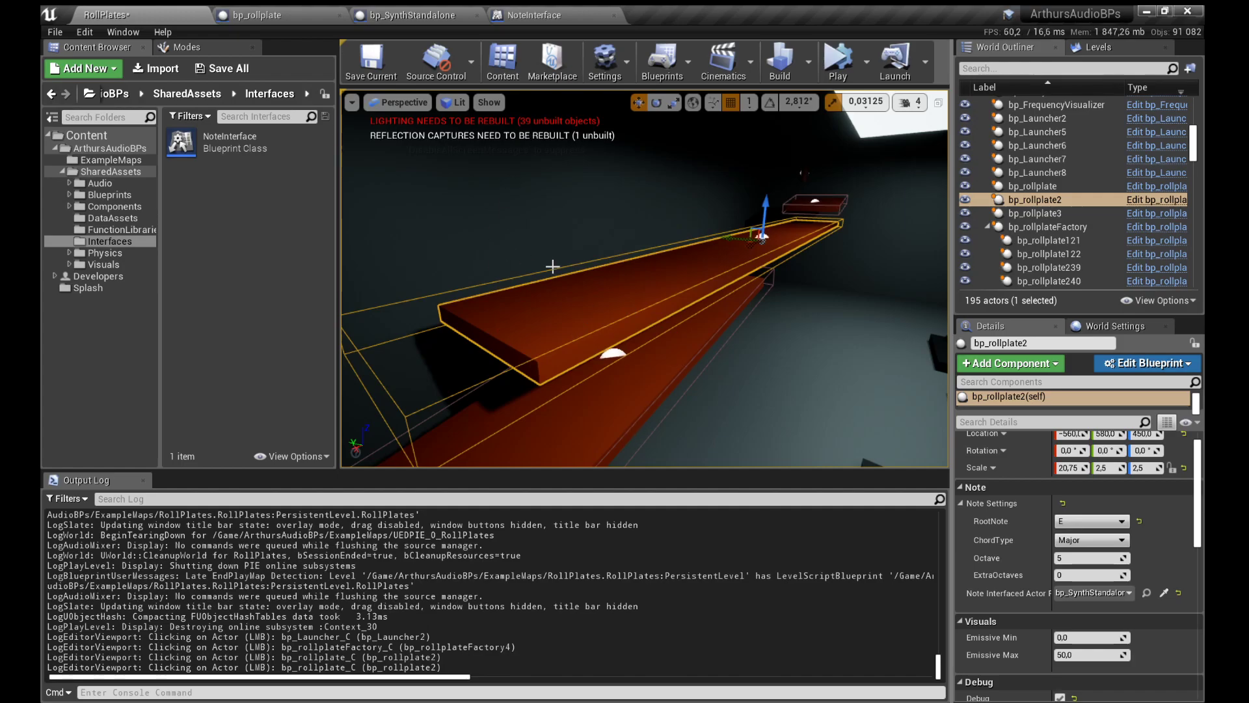
# Step: Run RollPlates from an overview of the whole room to watch the plates and frequency visualizer, and stop it
pyautogui.moveTo(653, 249); pyautogui.dragTo(755, 300)
pyautogui.click(838, 59)
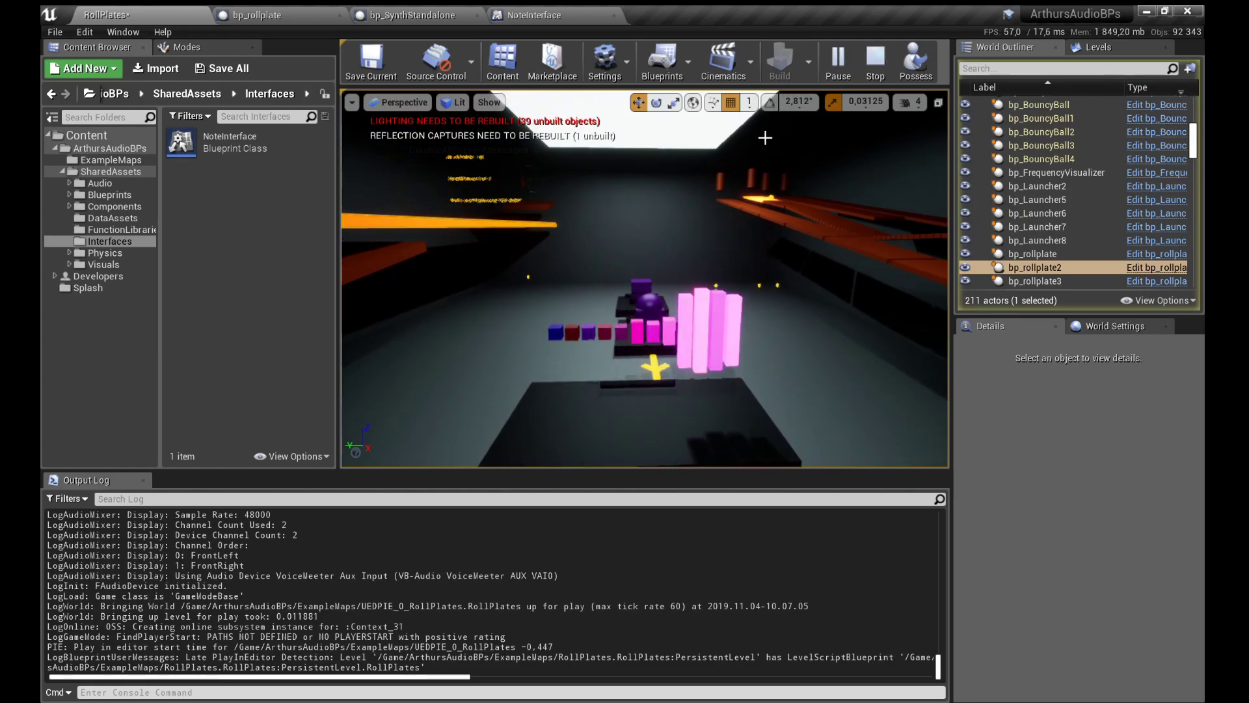
pyautogui.click(875, 60)
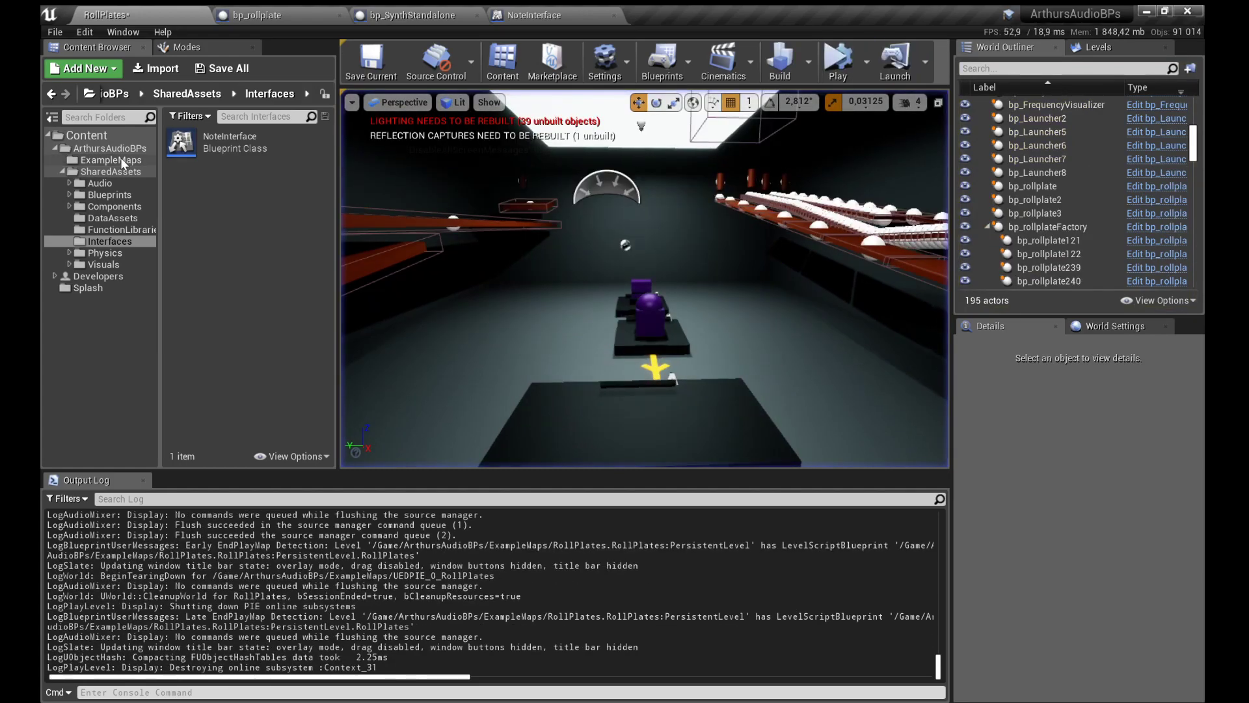
# Step: Browse the ExampleMaps folder with SharedAssets collapsed, and open the AudioCapture level
pyautogui.click(107, 160)
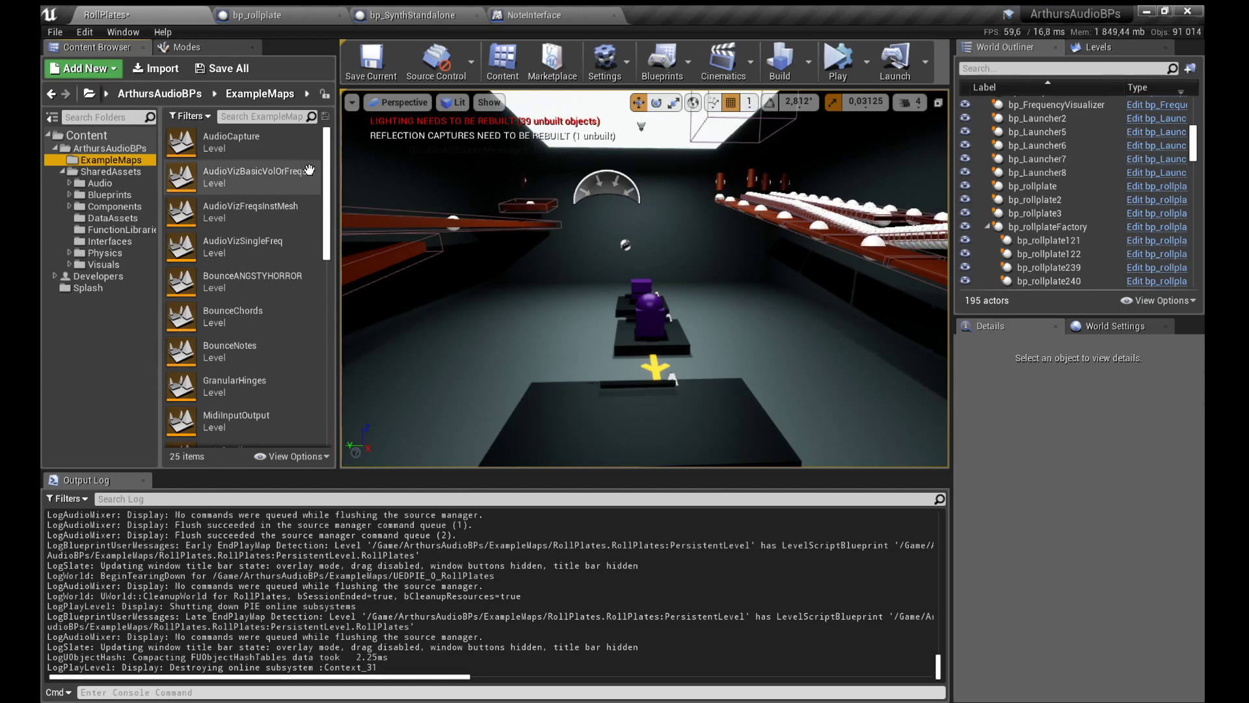
pyautogui.moveTo(329, 189)
pyautogui.mouseDown()
pyautogui.moveTo(322, 329)
pyautogui.moveTo(333, 190)
pyautogui.mouseUp()
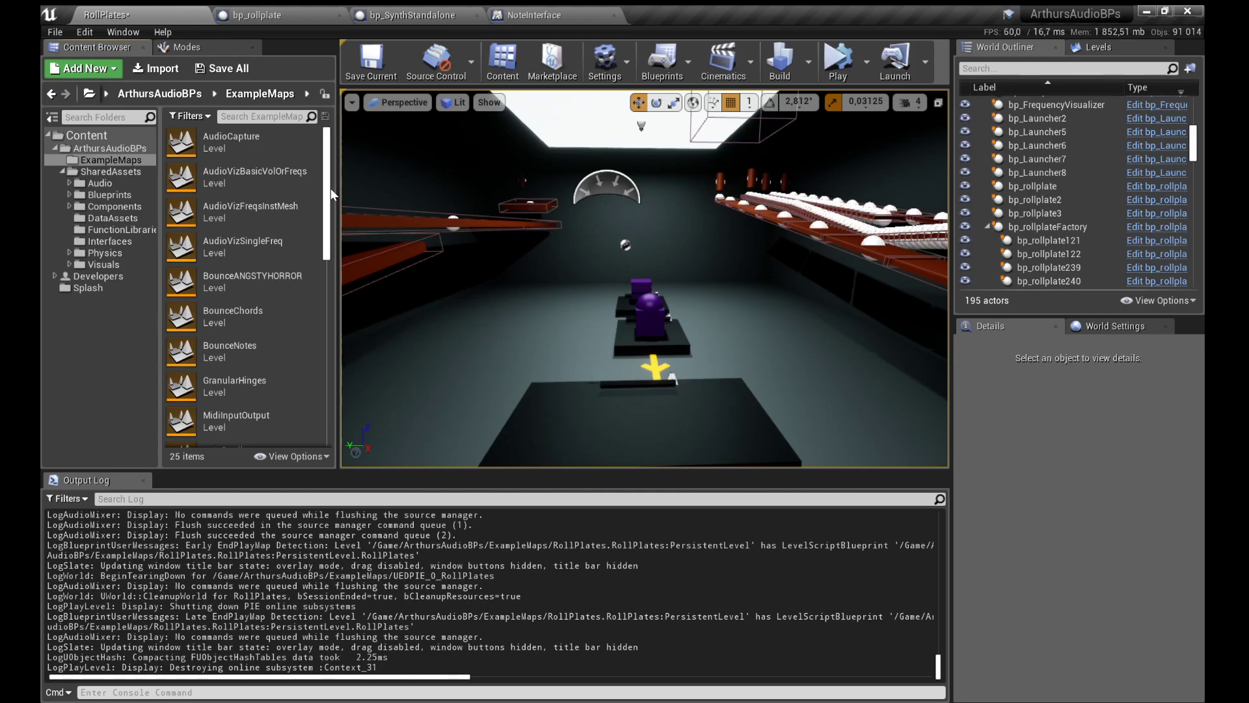
pyautogui.scroll(-3, 261, 260)
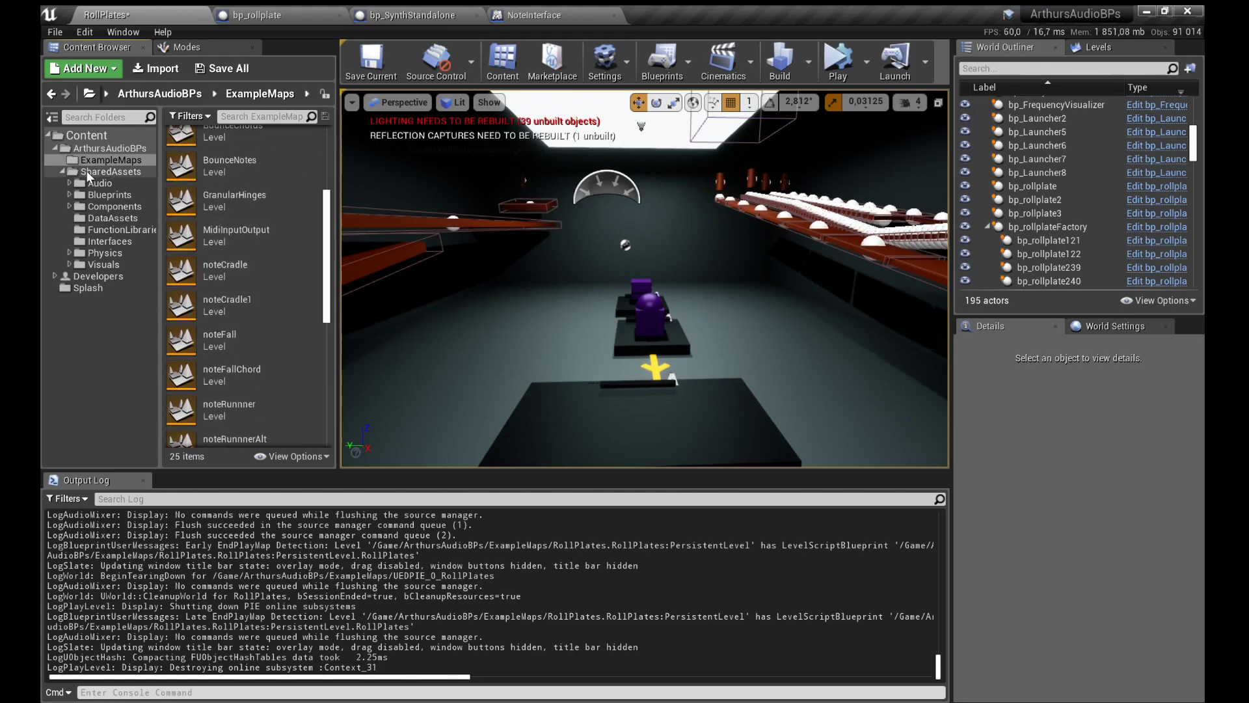
pyautogui.click(67, 171)
pyautogui.click(65, 170)
pyautogui.click(108, 160)
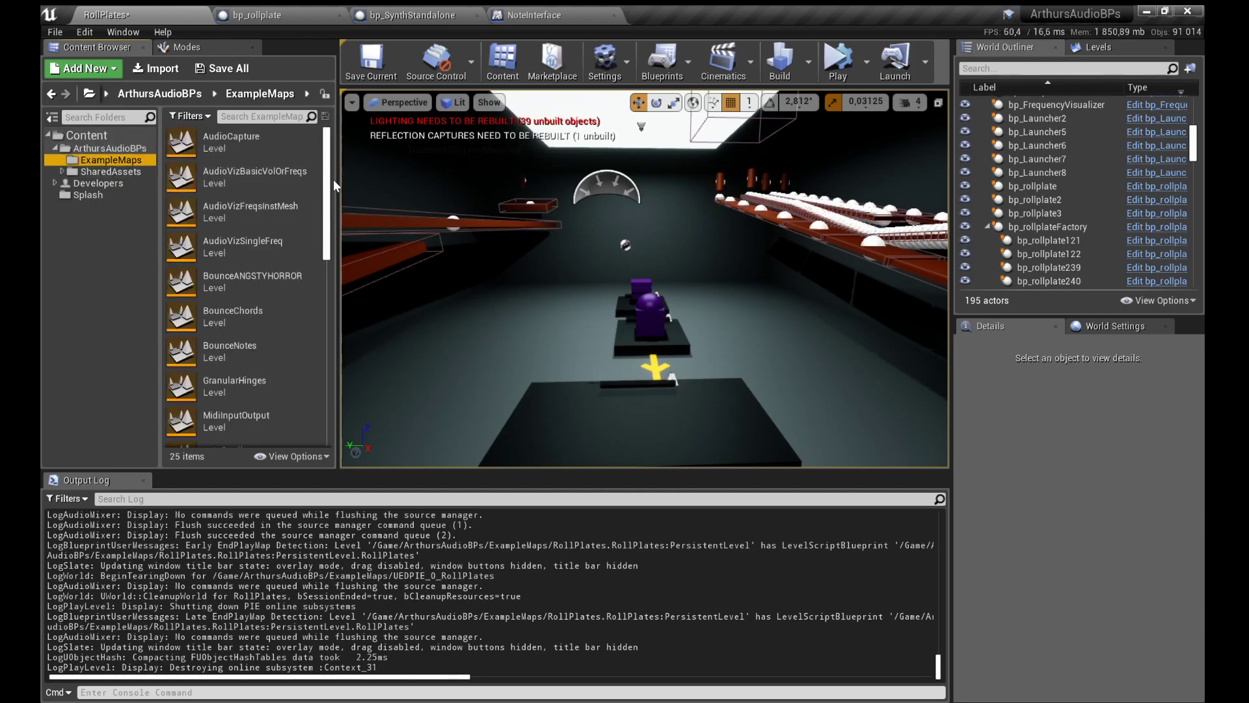
pyautogui.moveTo(329, 202)
pyautogui.mouseDown()
pyautogui.moveTo(323, 394)
pyautogui.moveTo(354, 256)
pyautogui.moveTo(348, 187)
pyautogui.mouseUp()
pyautogui.click(242, 139)
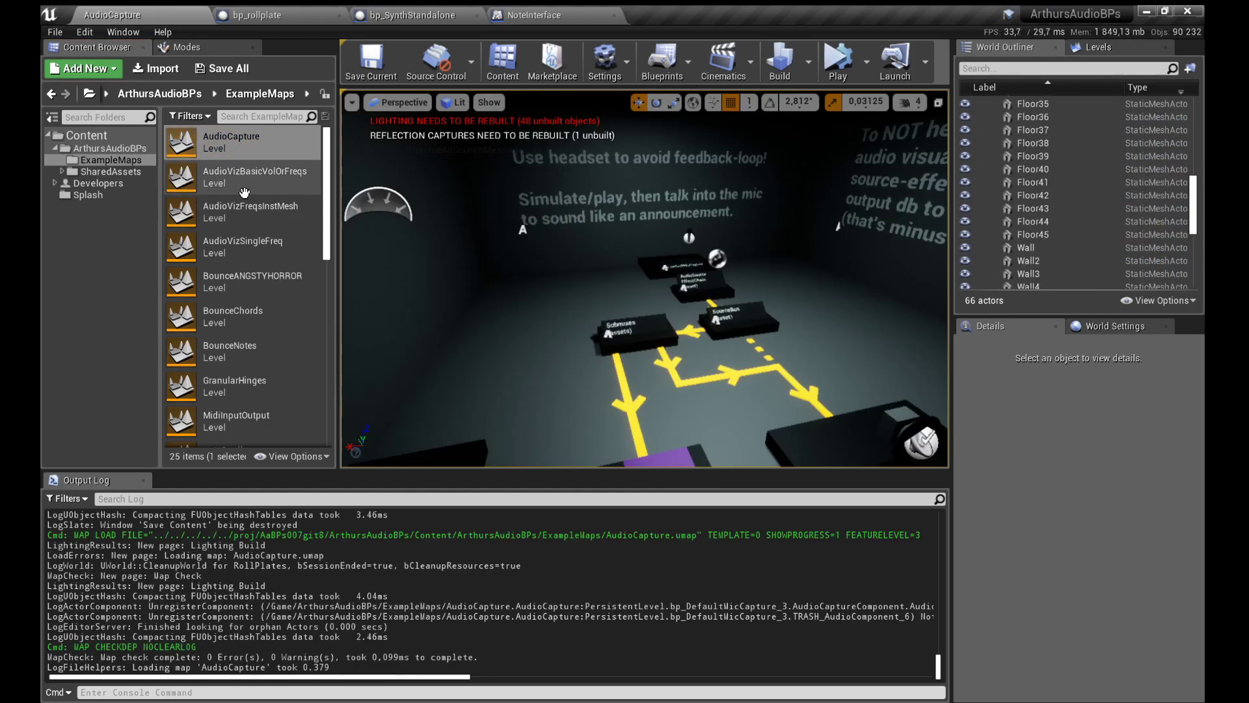
# Step: Open the AudioVizBasicVolOrFreqs level and look over its volume meter and frequency visualizer displays
pyautogui.doubleClick(306, 185)
pyautogui.press('w')
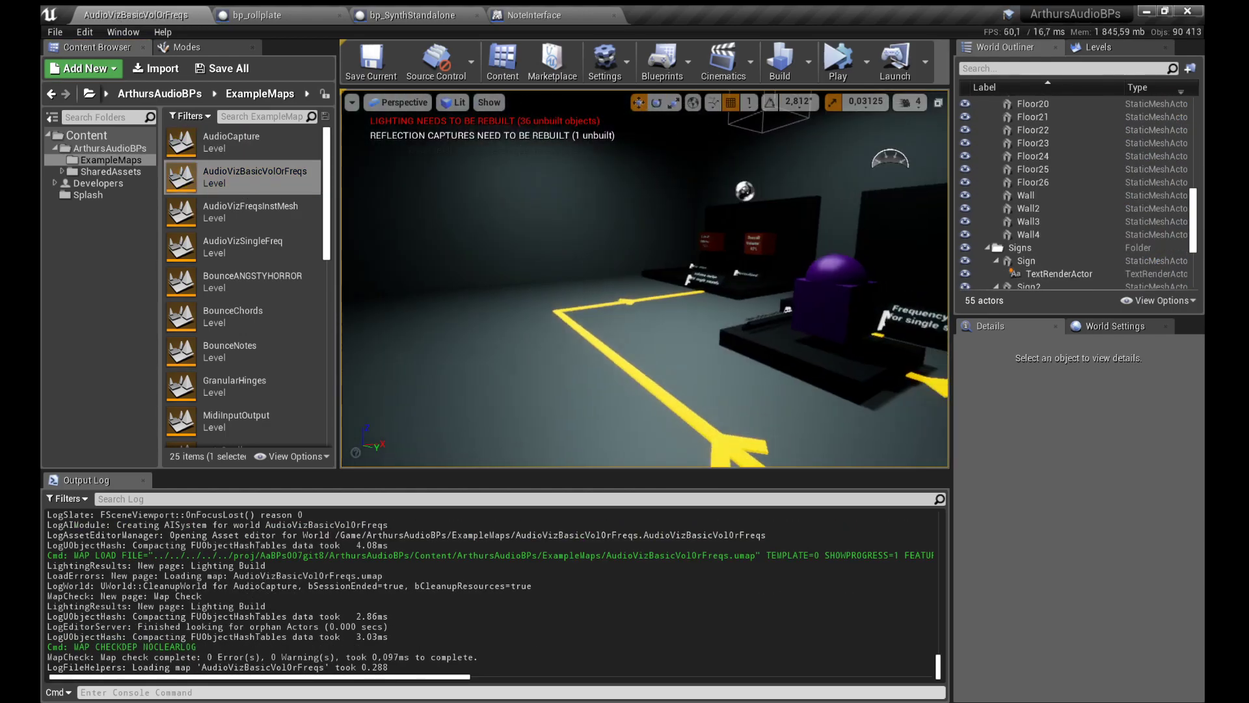
pyautogui.press('s')
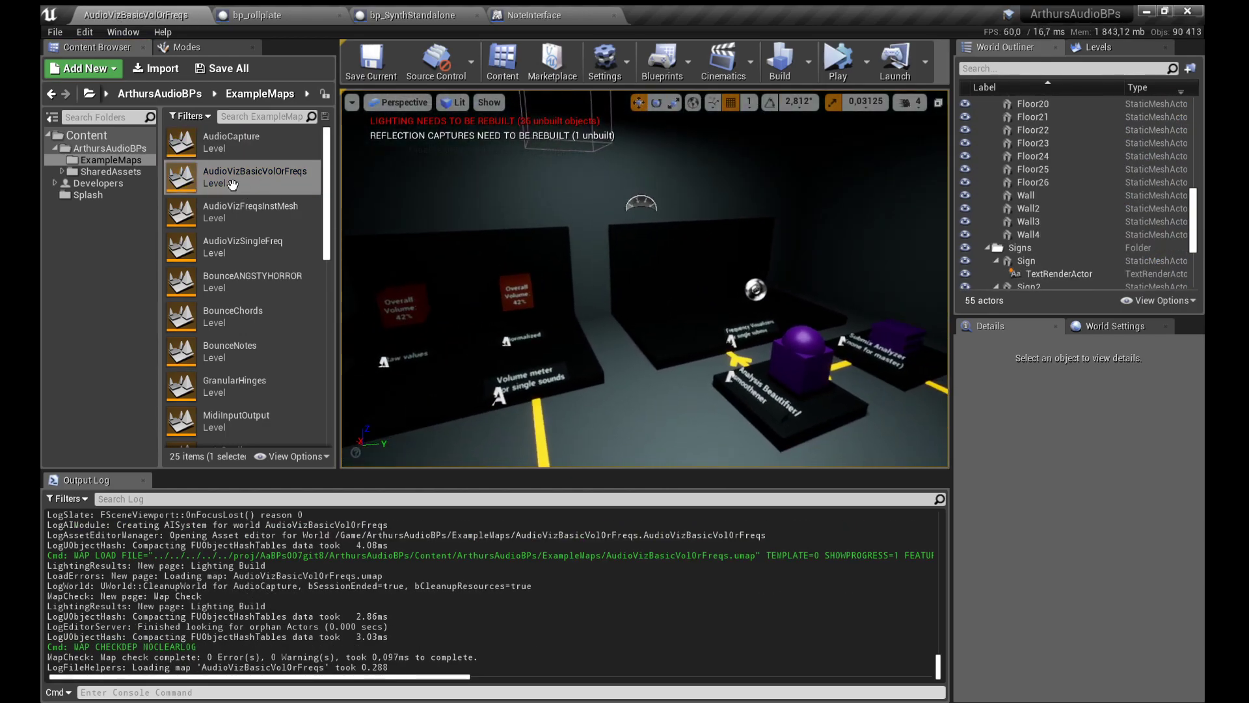
pyautogui.scroll(-4, 248, 257)
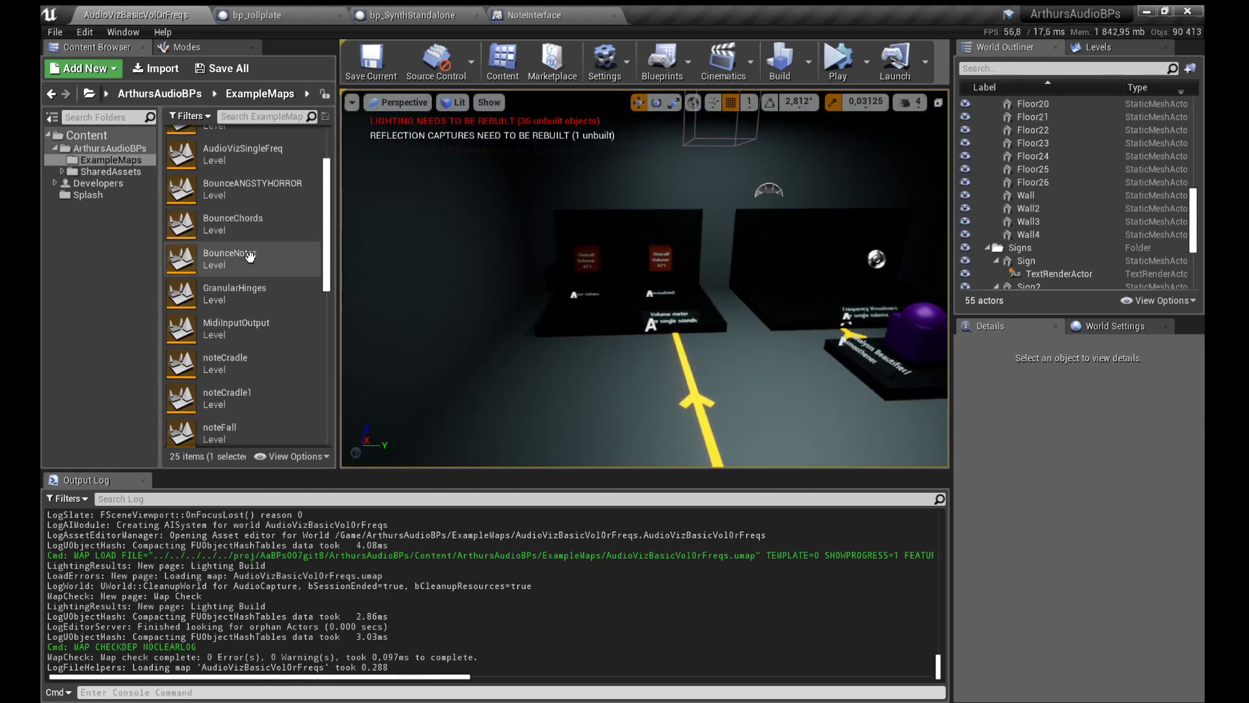
pyautogui.scroll(4, 251, 240)
# Step: Open the AudioVizFreqsInstMesh and AudioVizSingleFreq levels, and run the latter to watch its sound-reactive cubes
pyautogui.doubleClick(274, 222)
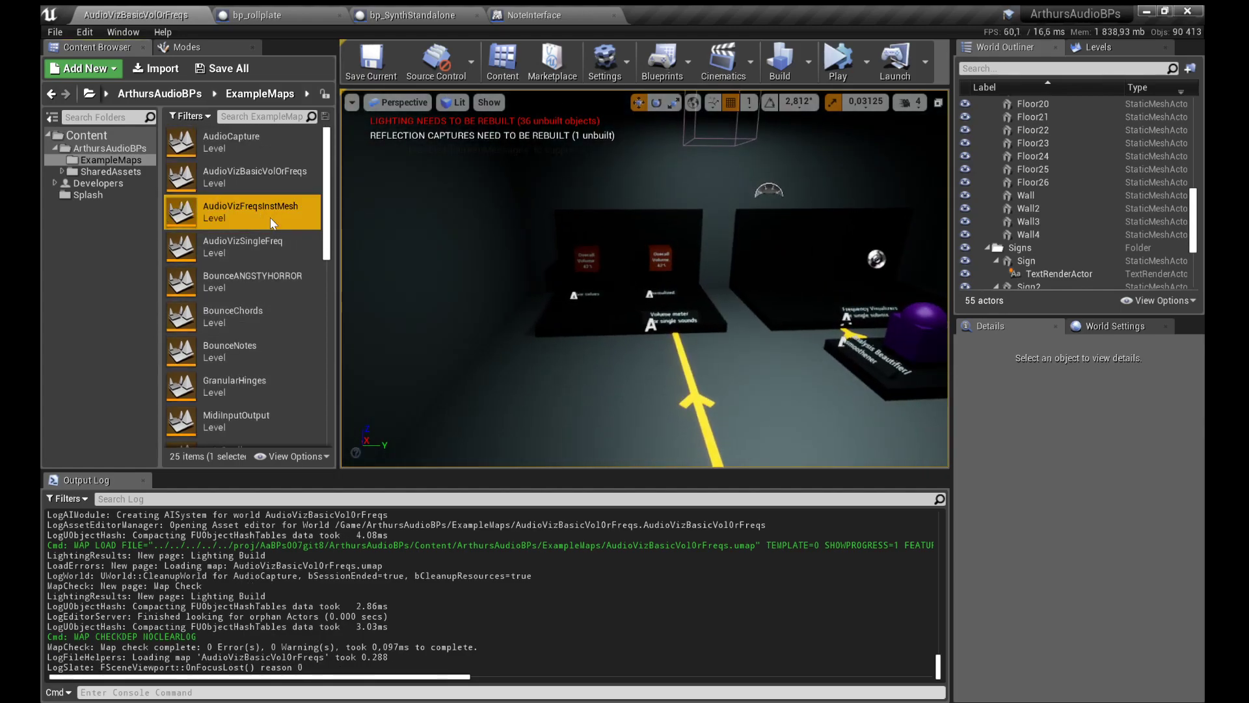
pyautogui.doubleClick(249, 243)
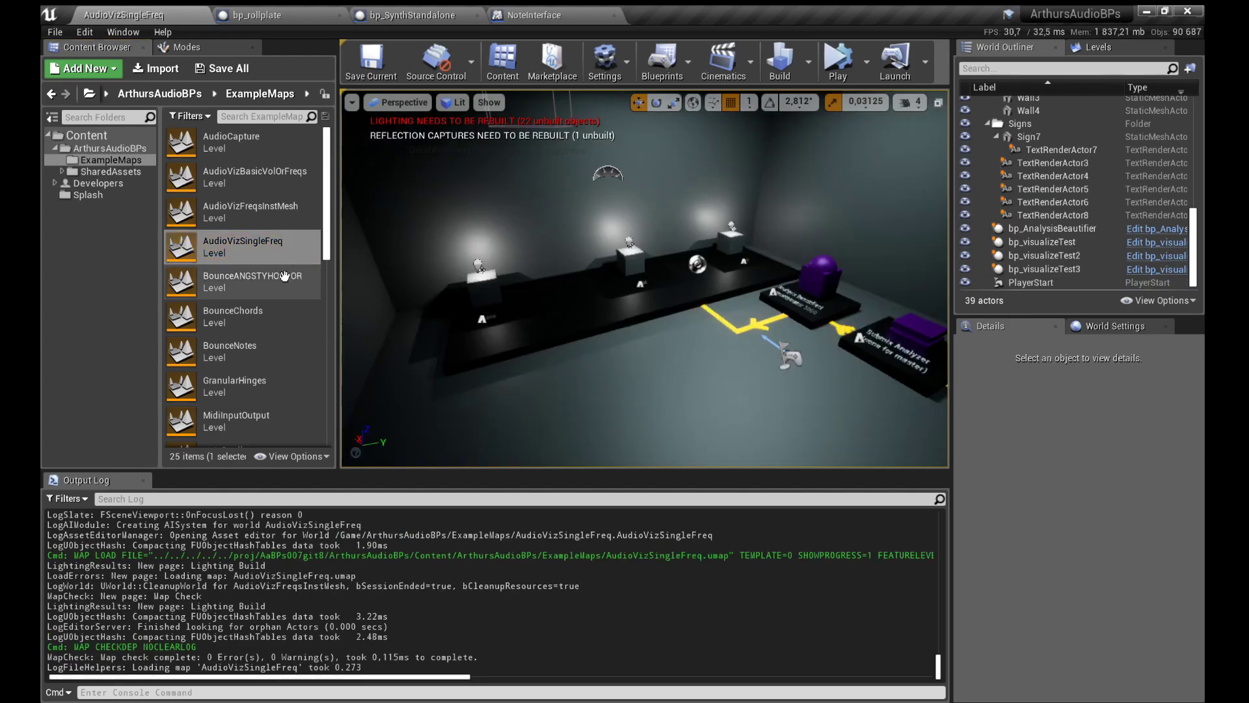
pyautogui.click(837, 62)
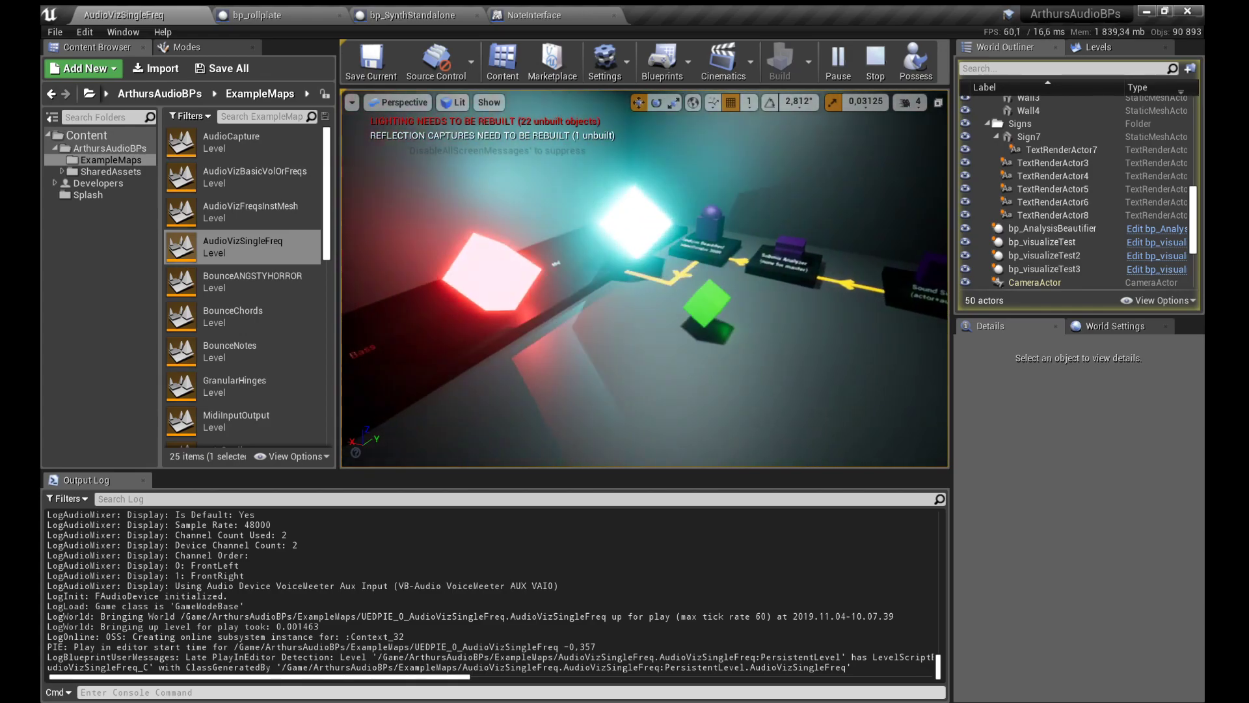
pyautogui.press('w')
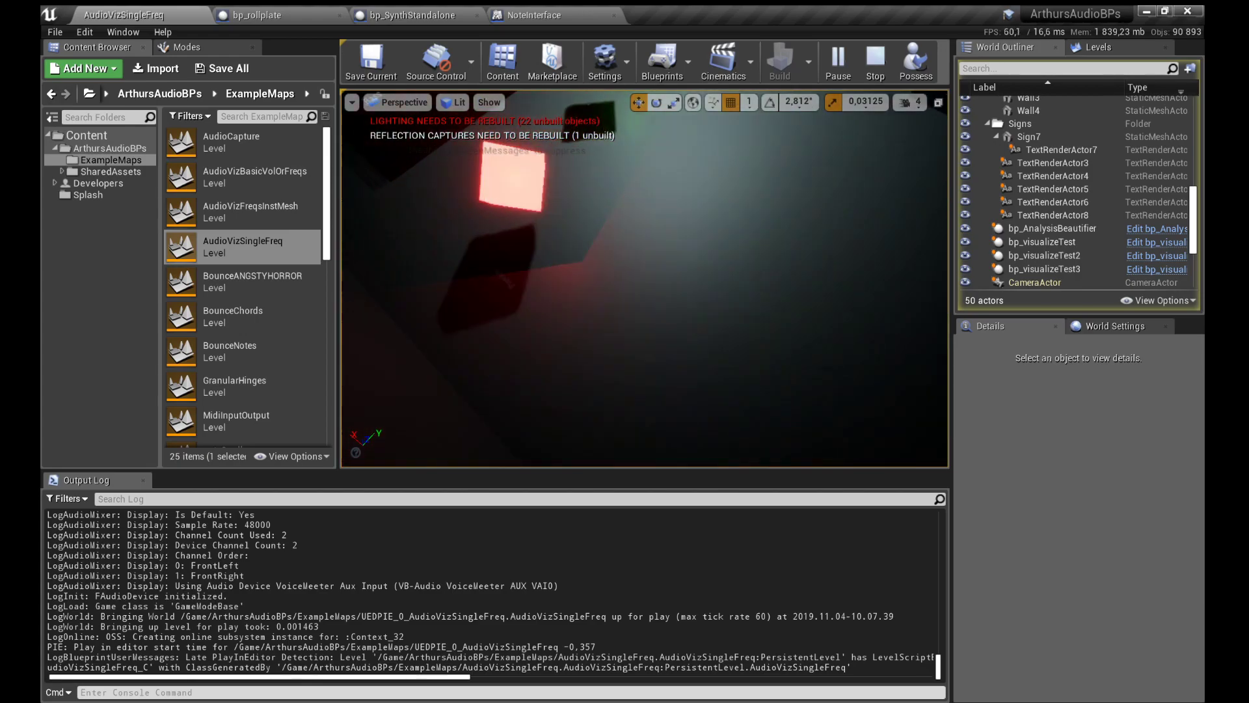
pyautogui.click(876, 63)
# Step: Open the Timesynth level and run it to watch its lights and frequency visualizer respond
pyautogui.scroll(-2, 270, 328)
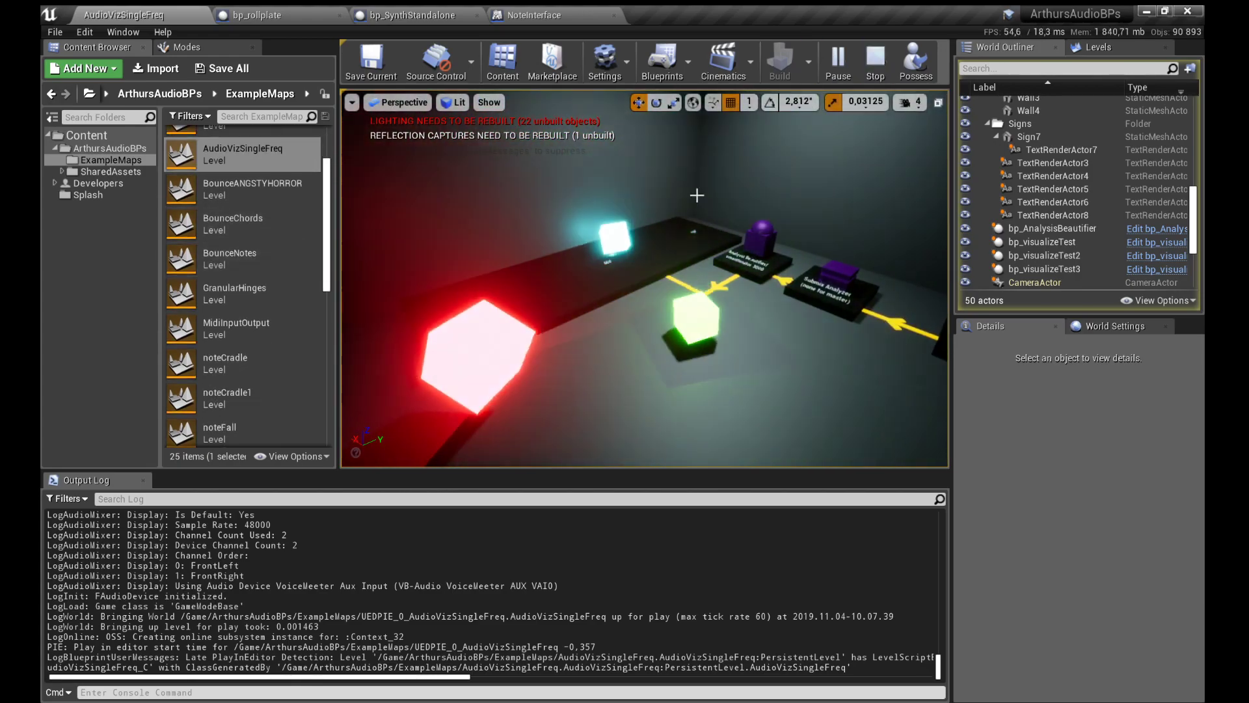
pyautogui.scroll(-2, 273, 299)
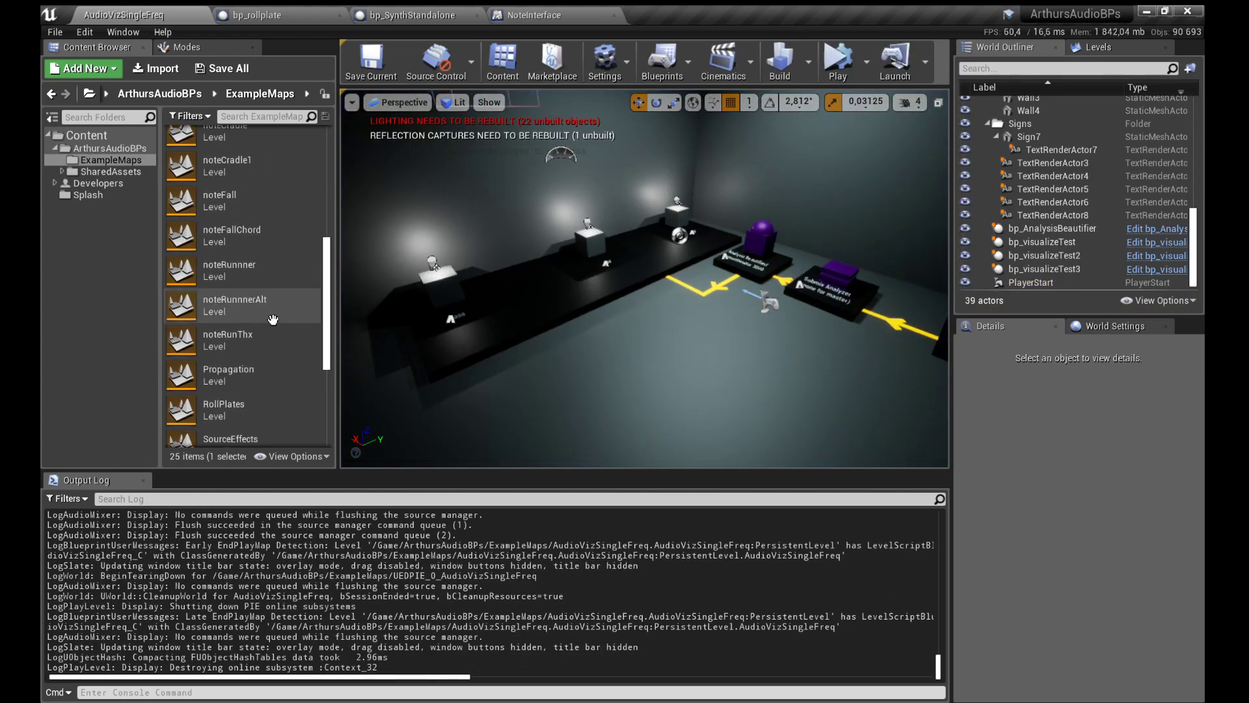
pyautogui.scroll(-2, 273, 299)
pyautogui.scroll(-3, 273, 299)
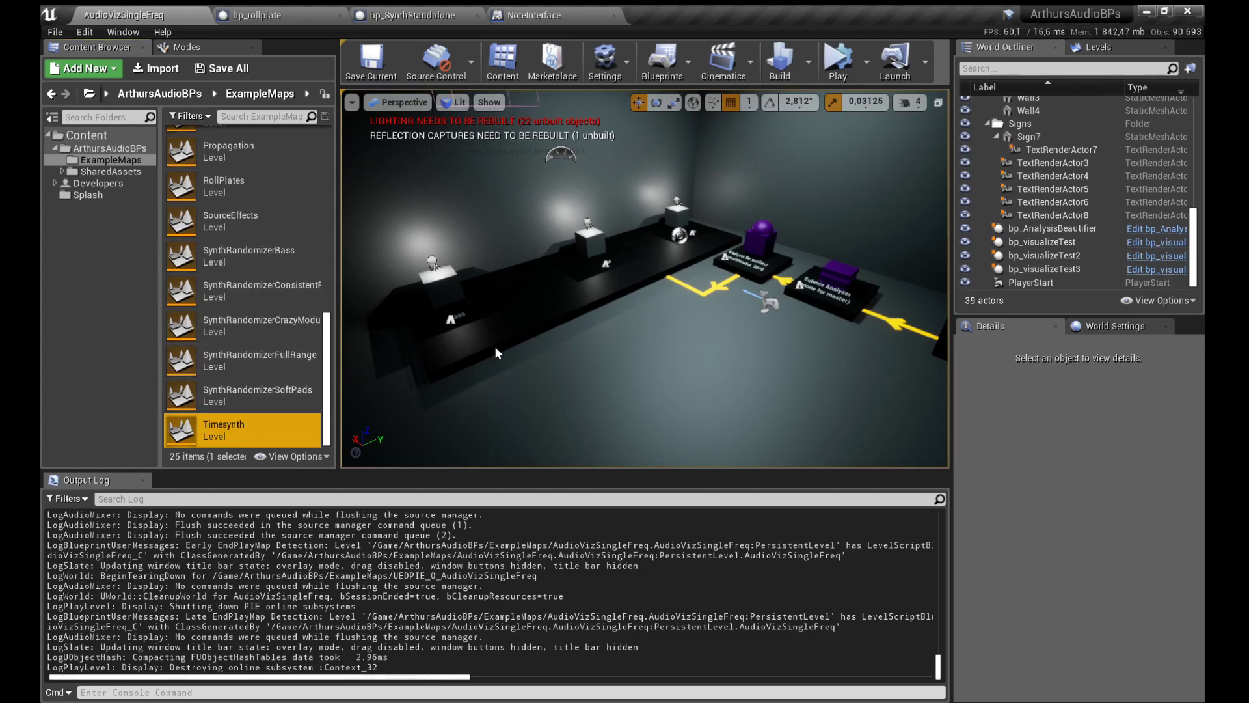
pyautogui.click(852, 75)
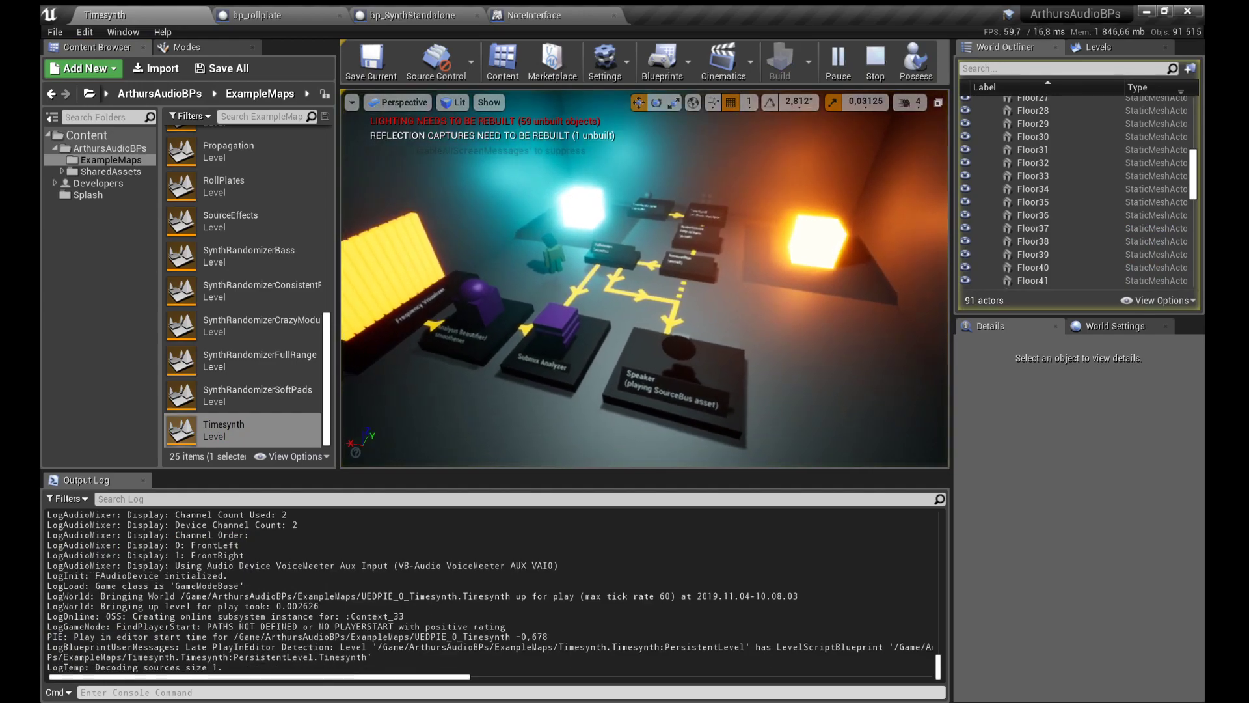
pyautogui.click(876, 63)
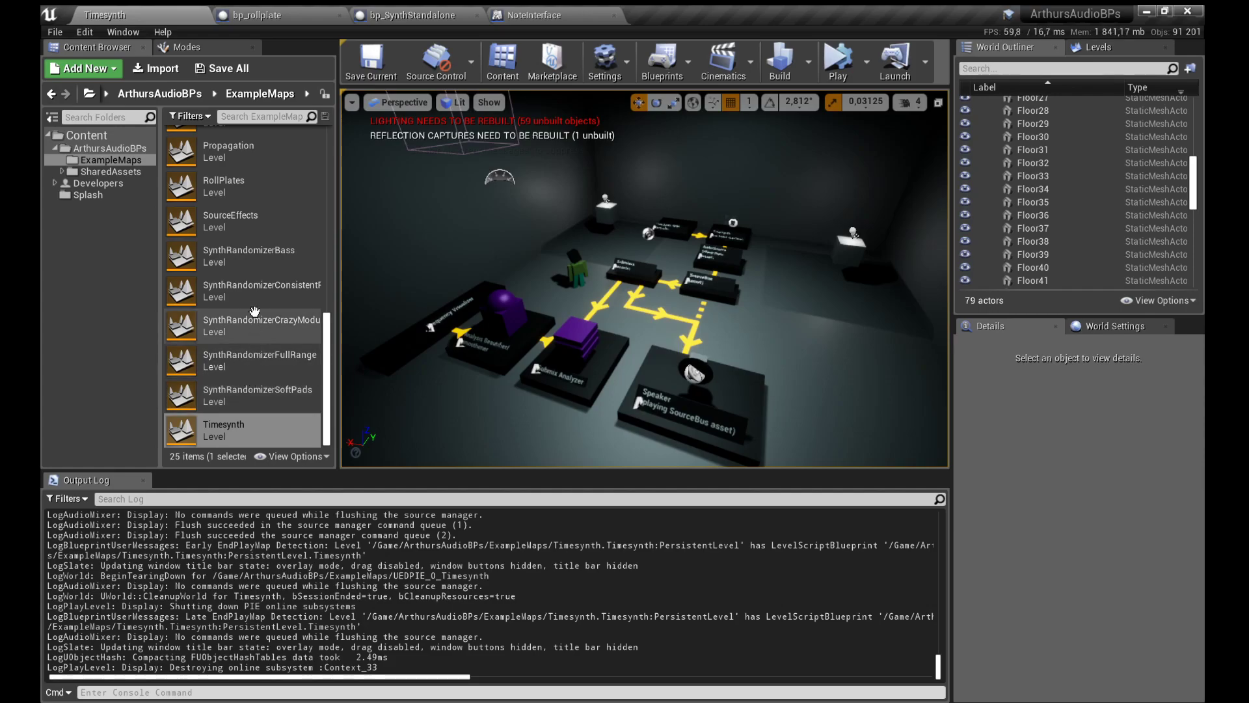
# Step: Open and run the SourceEffects level, with the bp_sourceEffectModder actor selected
pyautogui.scroll(1, 257, 306)
pyautogui.scroll(3, 247, 316)
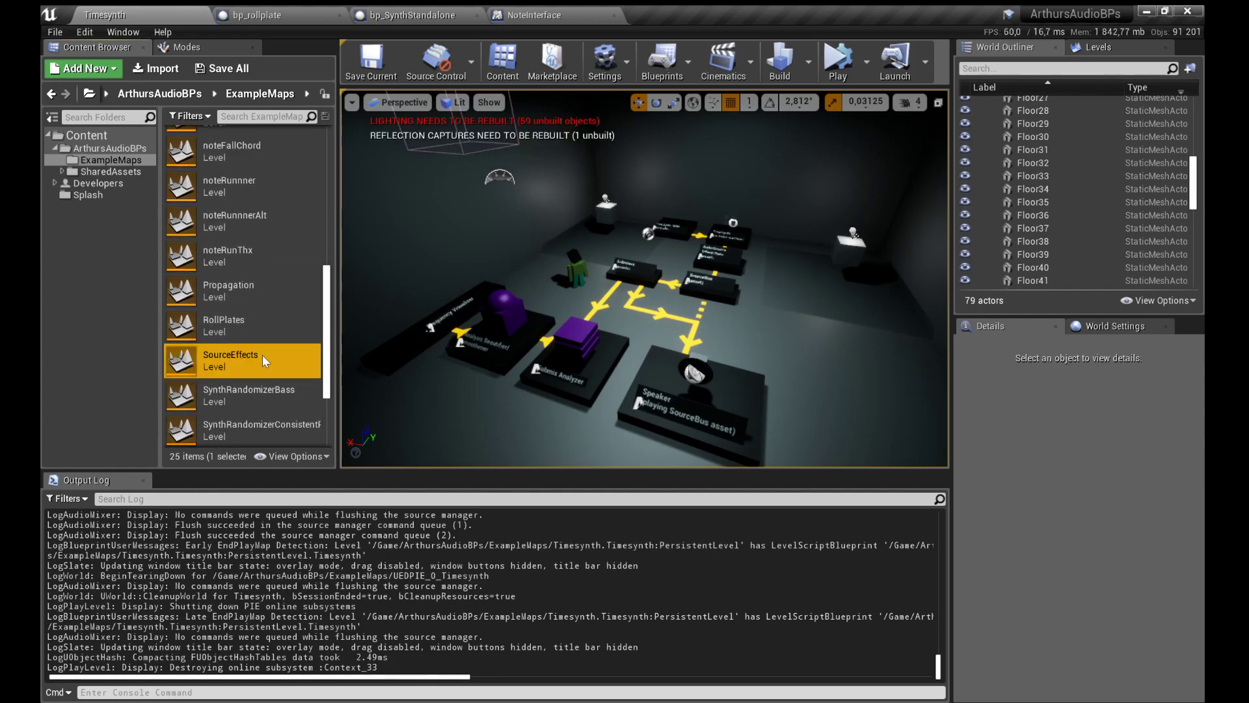
pyautogui.click(839, 63)
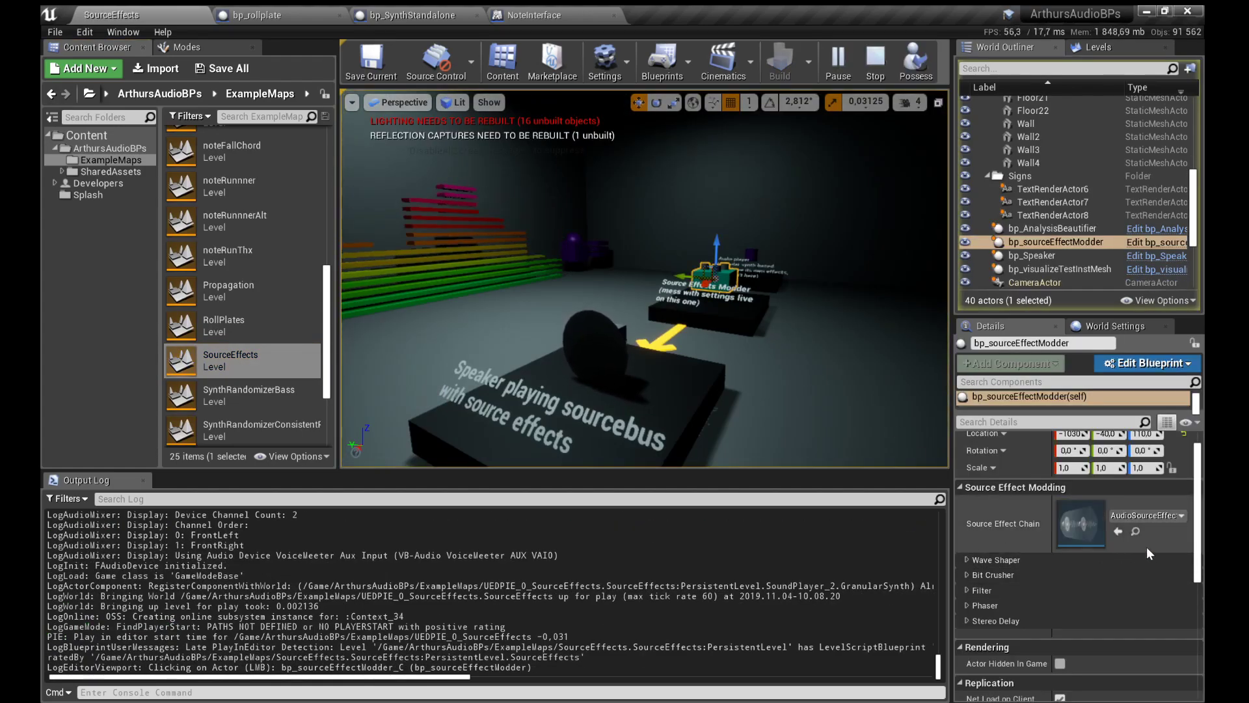
# Step: Look through the Wave Shaper and Bit Crusher sections of bp_sourceEffectModder's Source Effect Modding properties
pyautogui.click(967, 560)
pyautogui.click(967, 560)
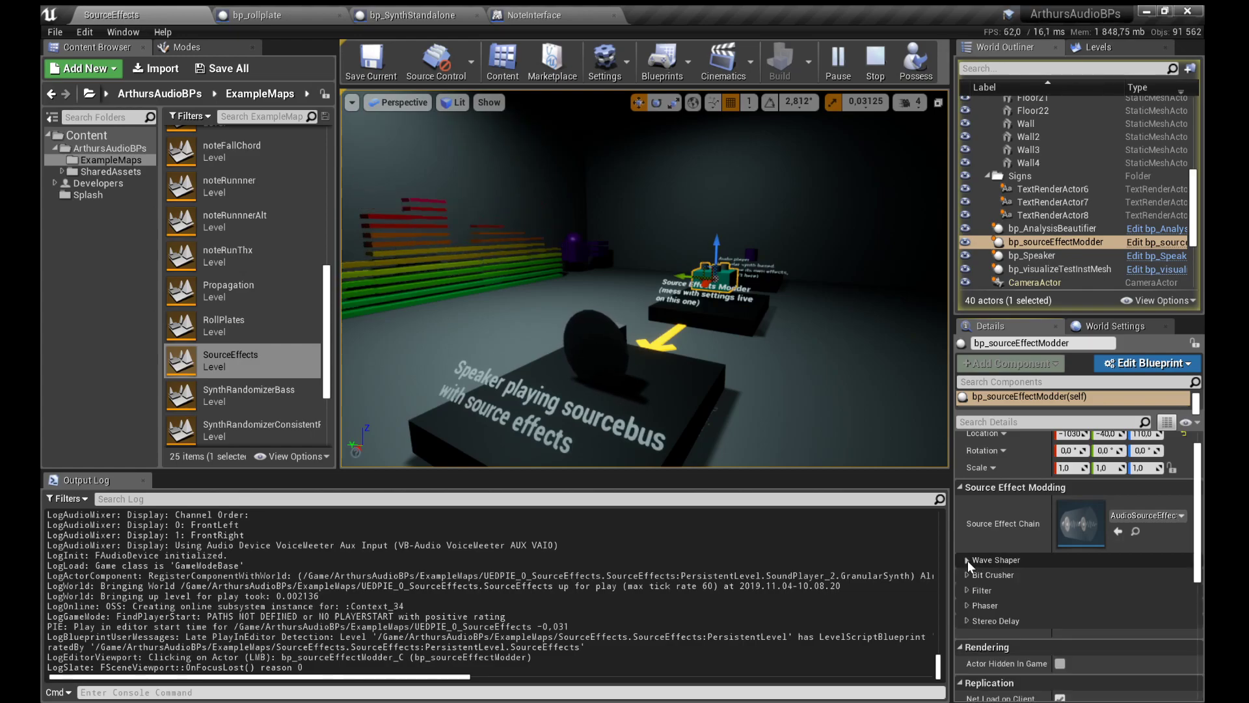
pyautogui.scroll(-2, 967, 560)
pyautogui.click(966, 527)
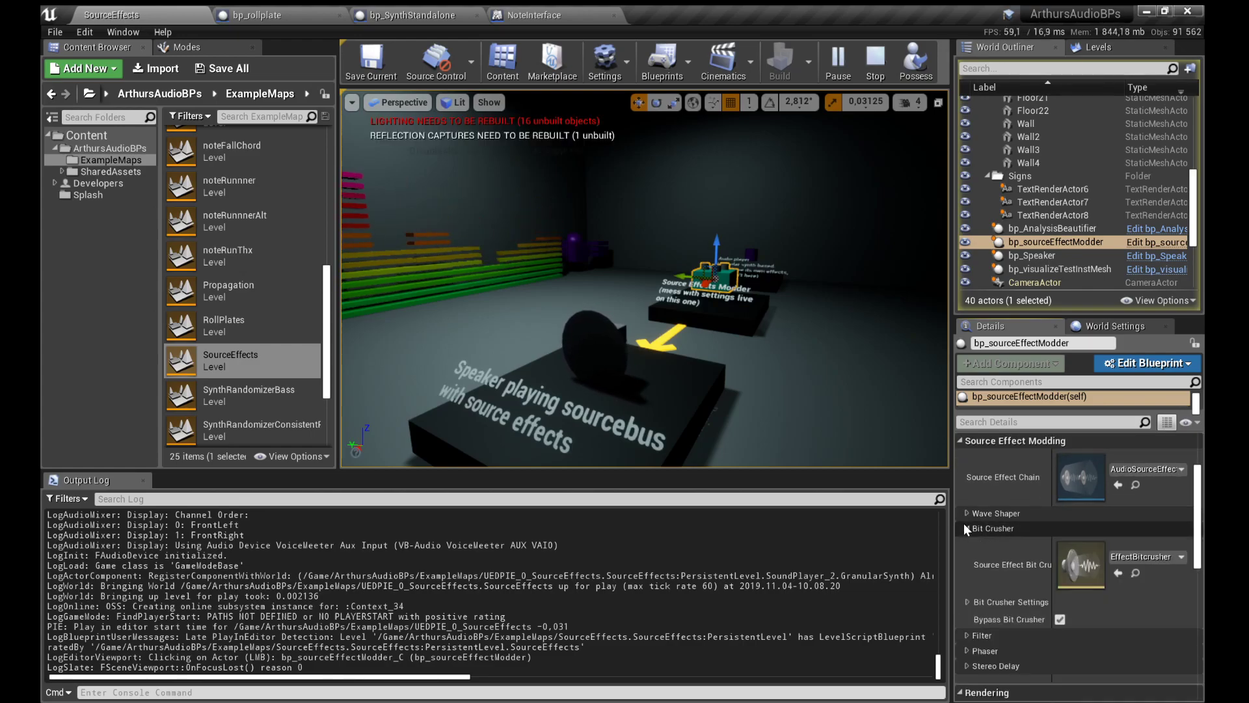
pyautogui.click(968, 600)
pyautogui.scroll(-1, 970, 589)
pyautogui.click(967, 482)
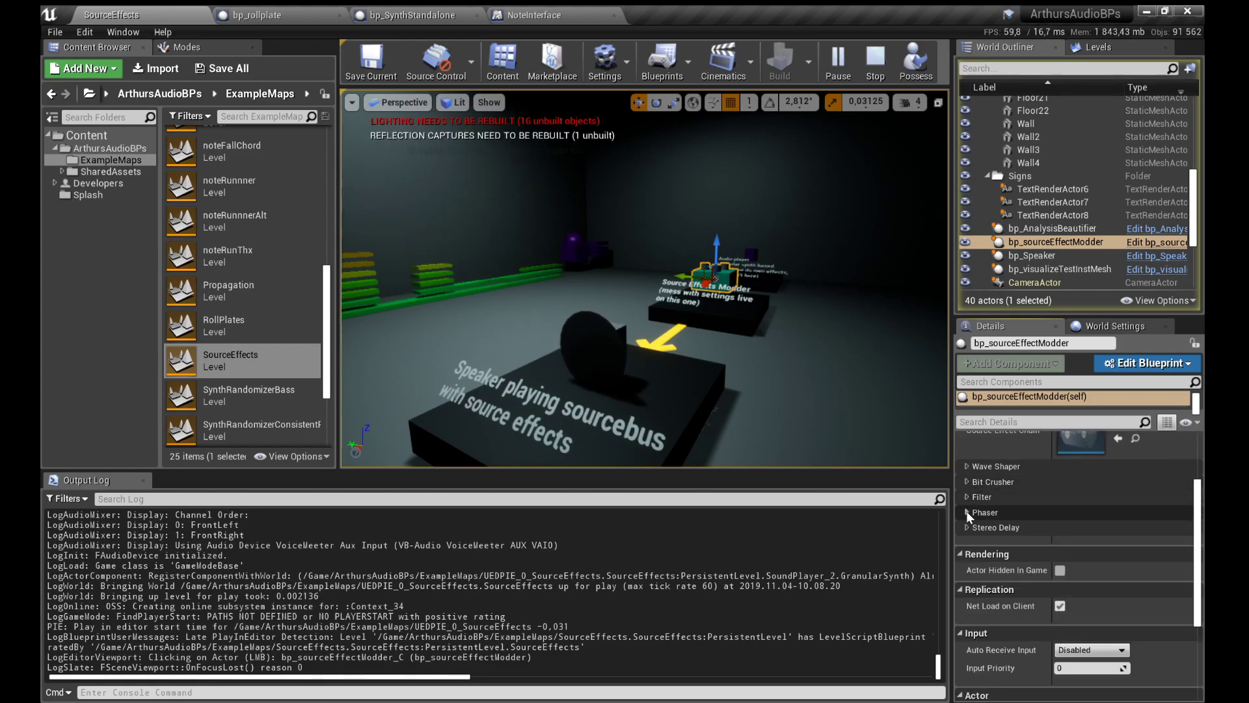
# Step: Set the phaser's wet level to about 0.32, frequency to about 3.57, feedback to about 0.69 and LFO type to Down Saw
pyautogui.click(966, 511)
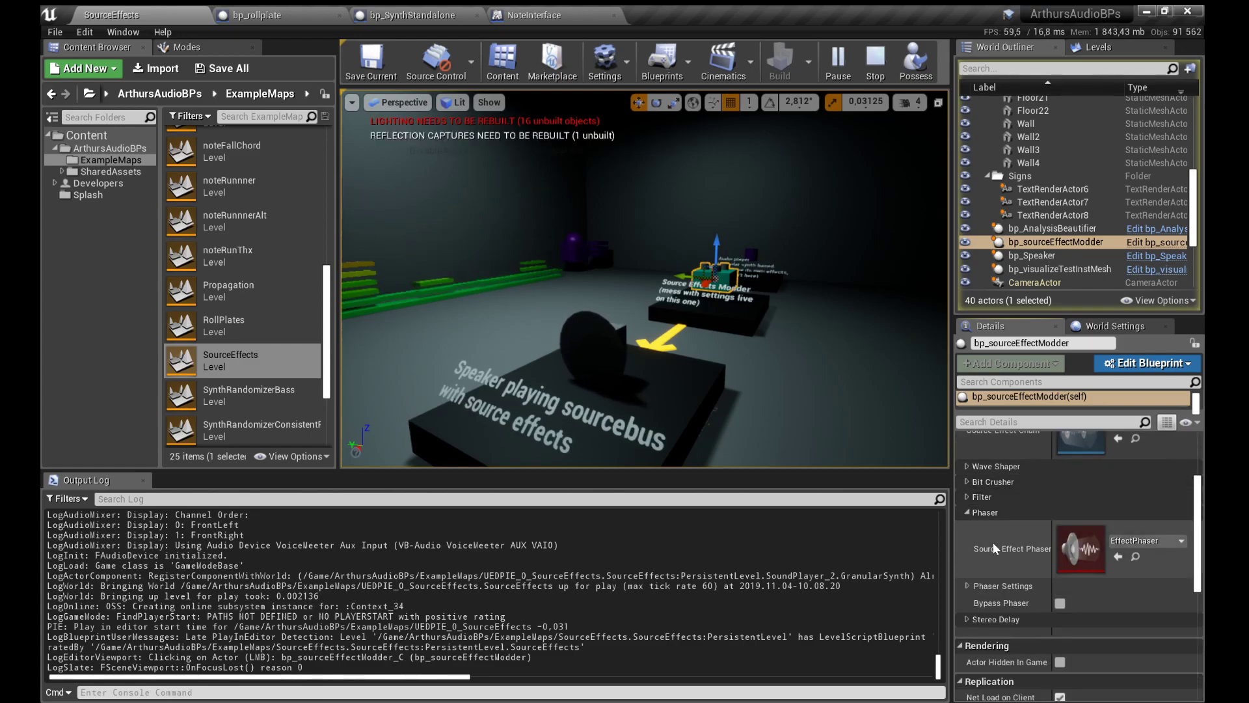
pyautogui.click(968, 586)
pyautogui.scroll(-1, 989, 592)
pyautogui.moveTo(1086, 533); pyautogui.dragTo(1075, 596)
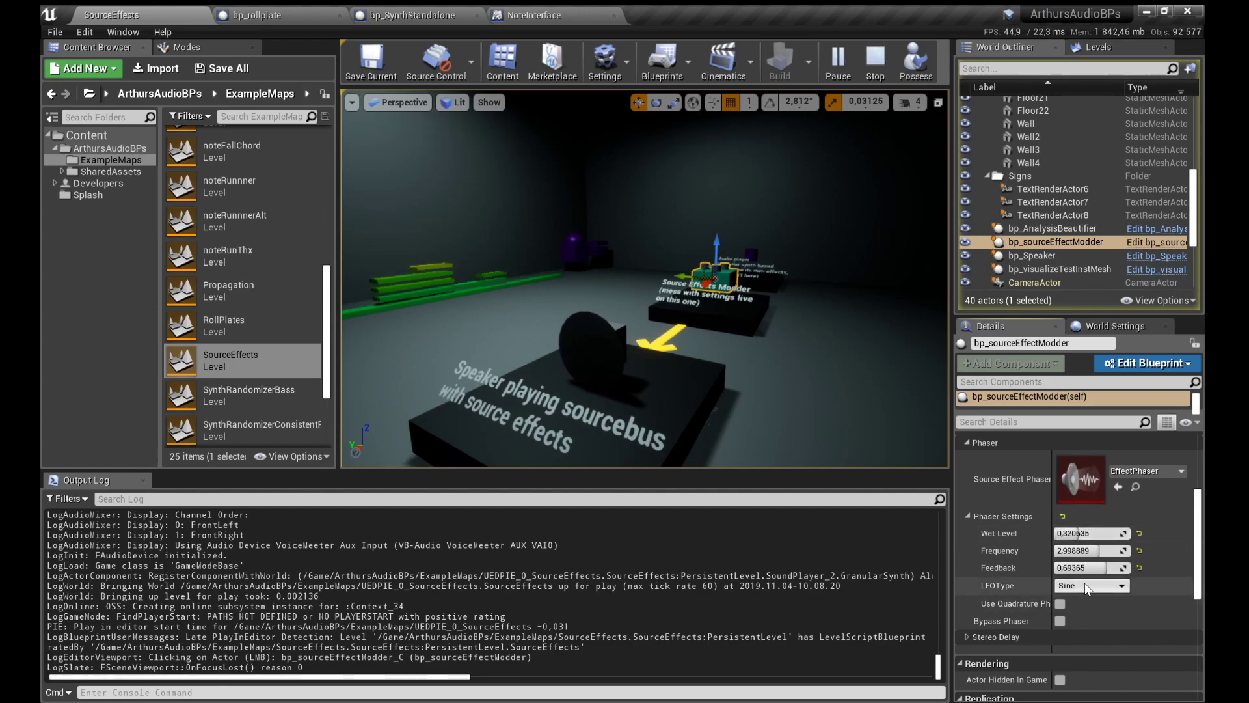
pyautogui.click(1086, 618)
pyautogui.moveTo(1084, 550); pyautogui.dragTo(1091, 551)
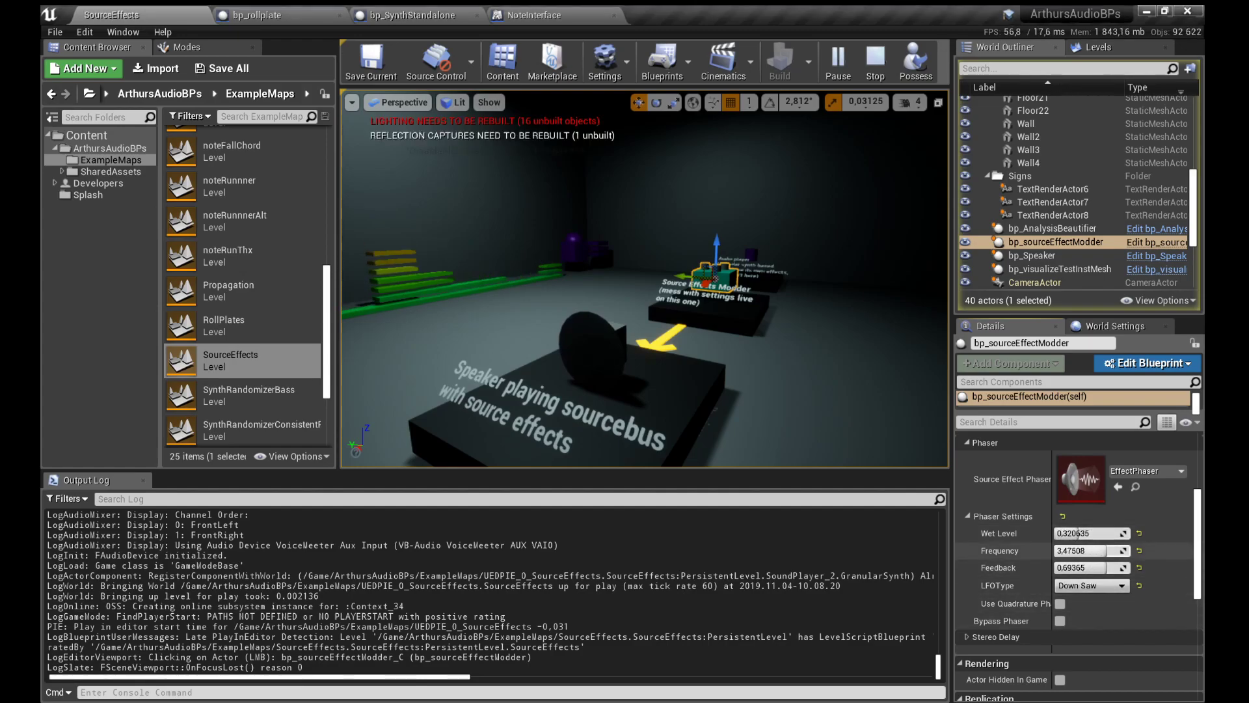
pyautogui.click(1081, 534)
# Step: Set the phaser's LFO type to Sine, frequency to about 0.46 and feedback to about 0.78, enable quadrature phase, and bypass the phaser
pyautogui.click(1089, 586)
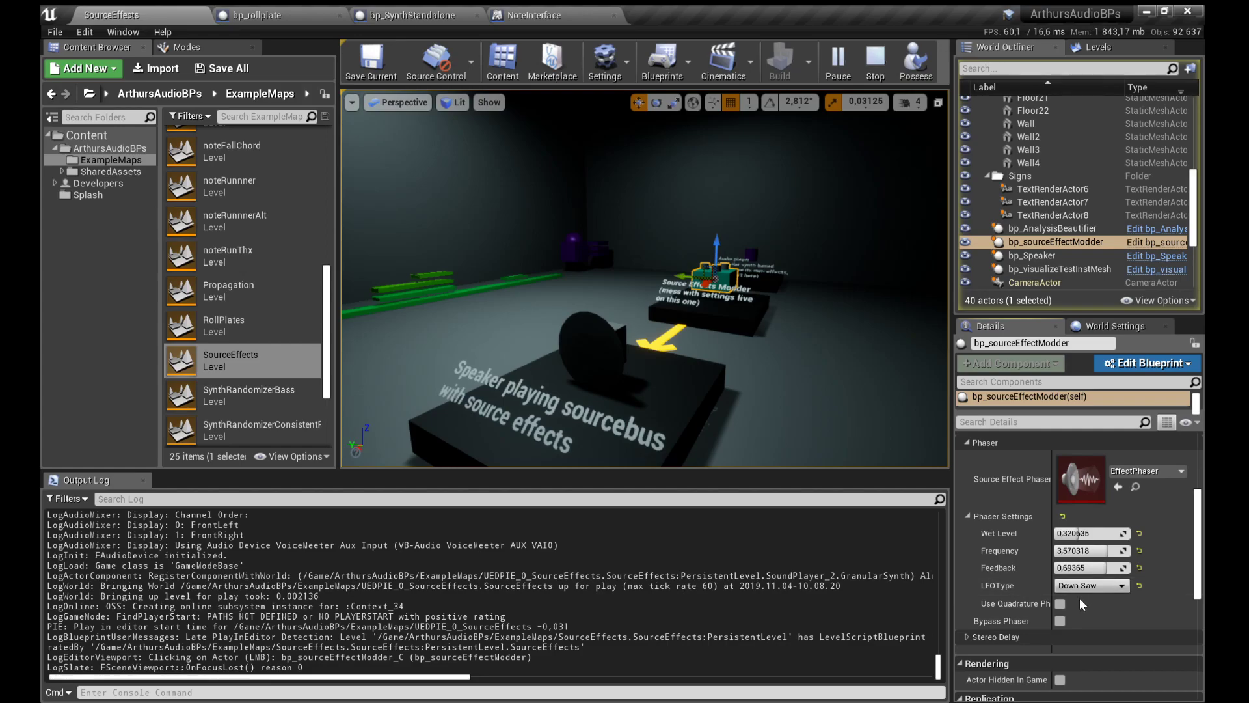
pyautogui.scroll(2, 1090, 585)
pyautogui.moveTo(1100, 550); pyautogui.dragTo(1080, 551)
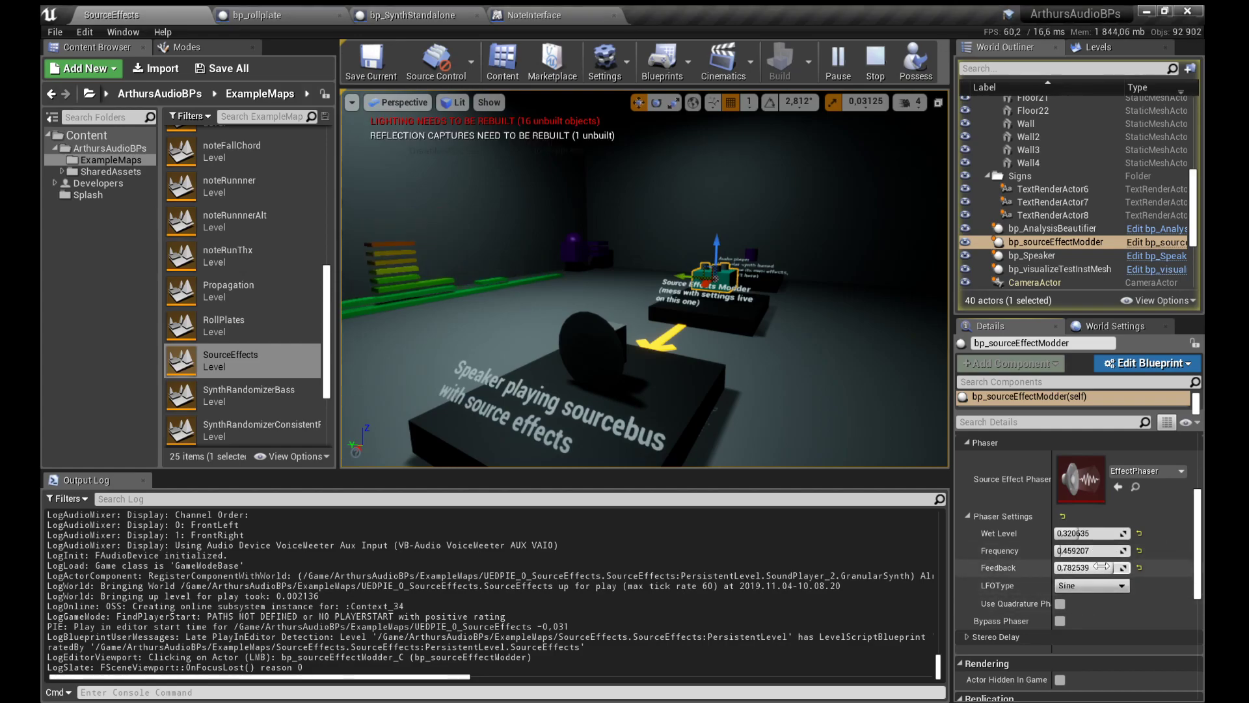
pyautogui.click(1060, 603)
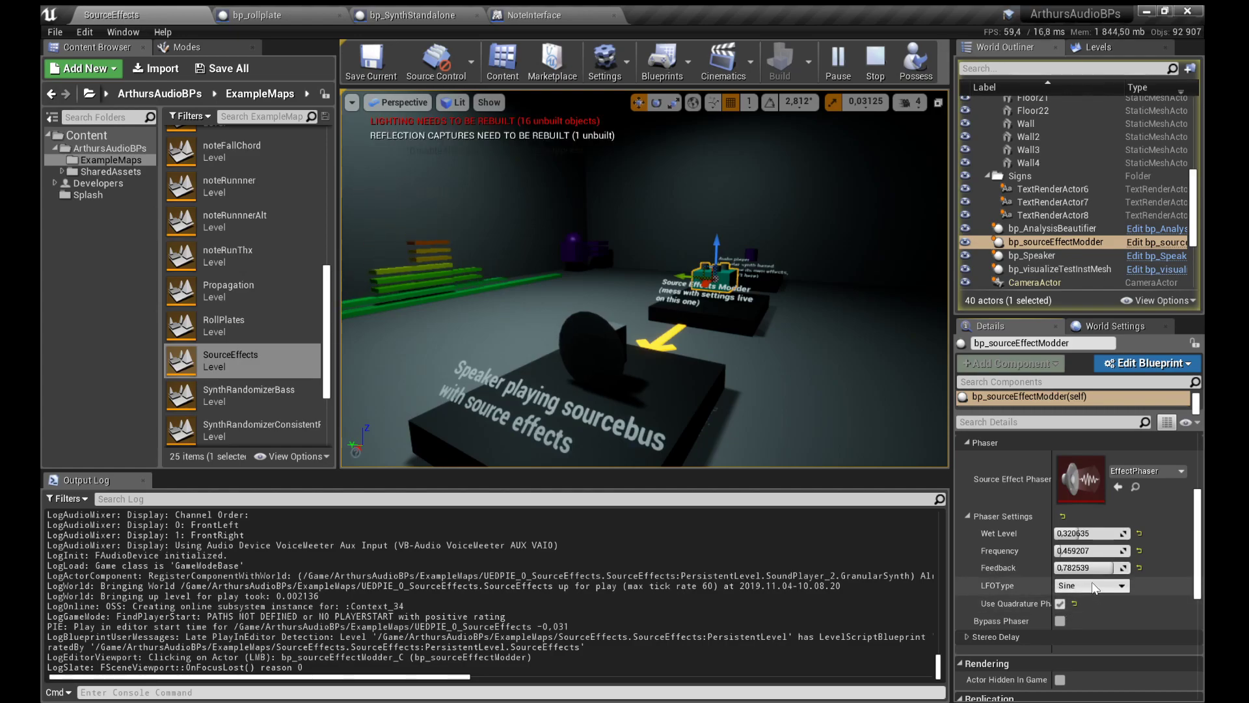
pyautogui.click(1060, 621)
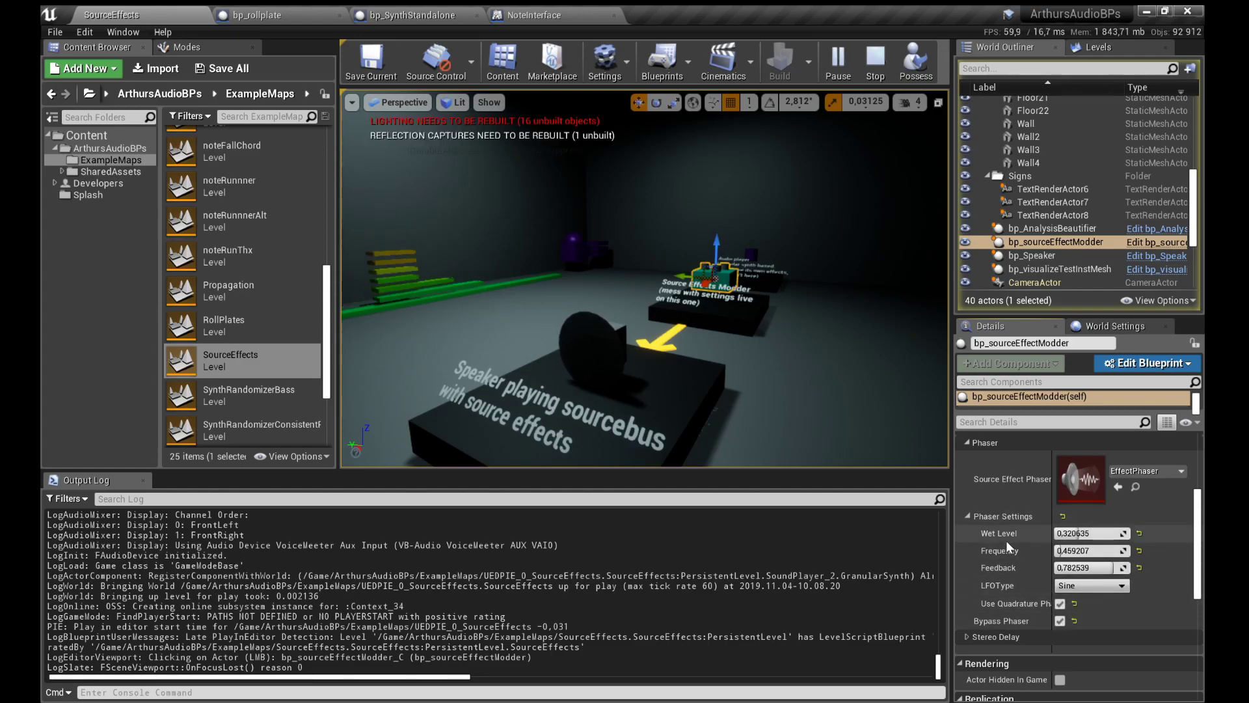
pyautogui.click(969, 518)
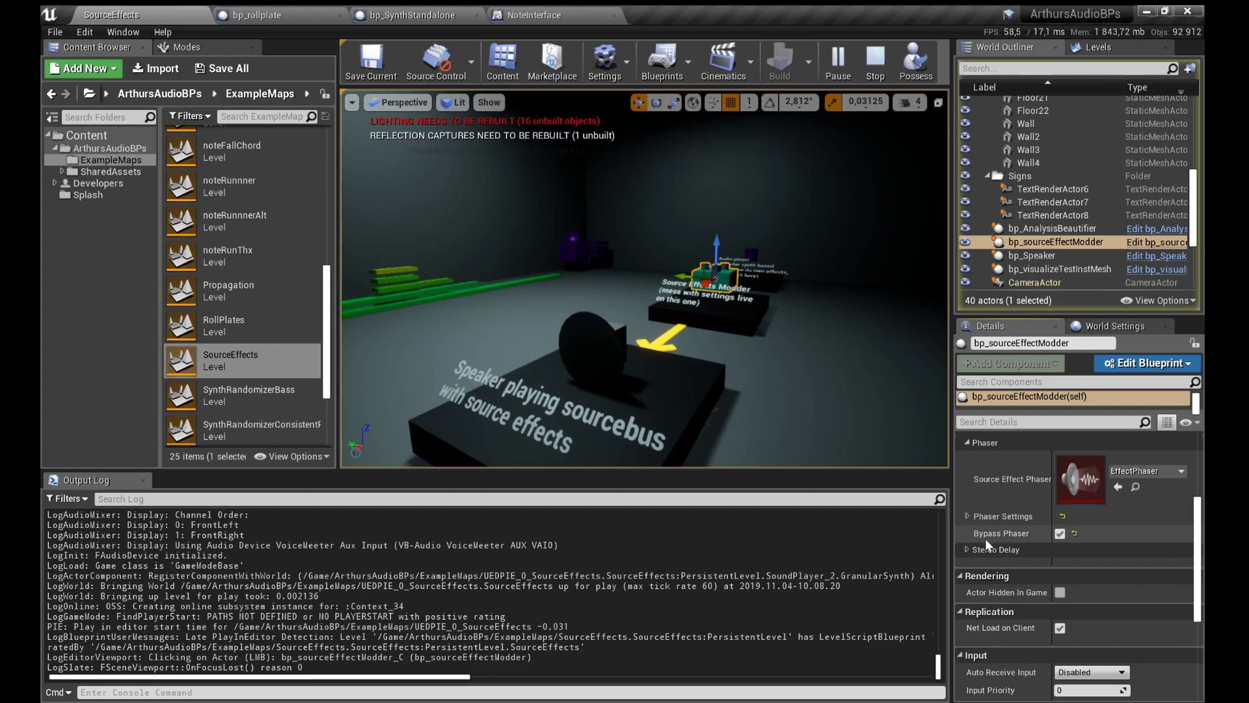
# Step: Expand the stereo delay settings, toggle the effect's bypass for comparison, and set the delay time to 10 ms
pyautogui.click(967, 549)
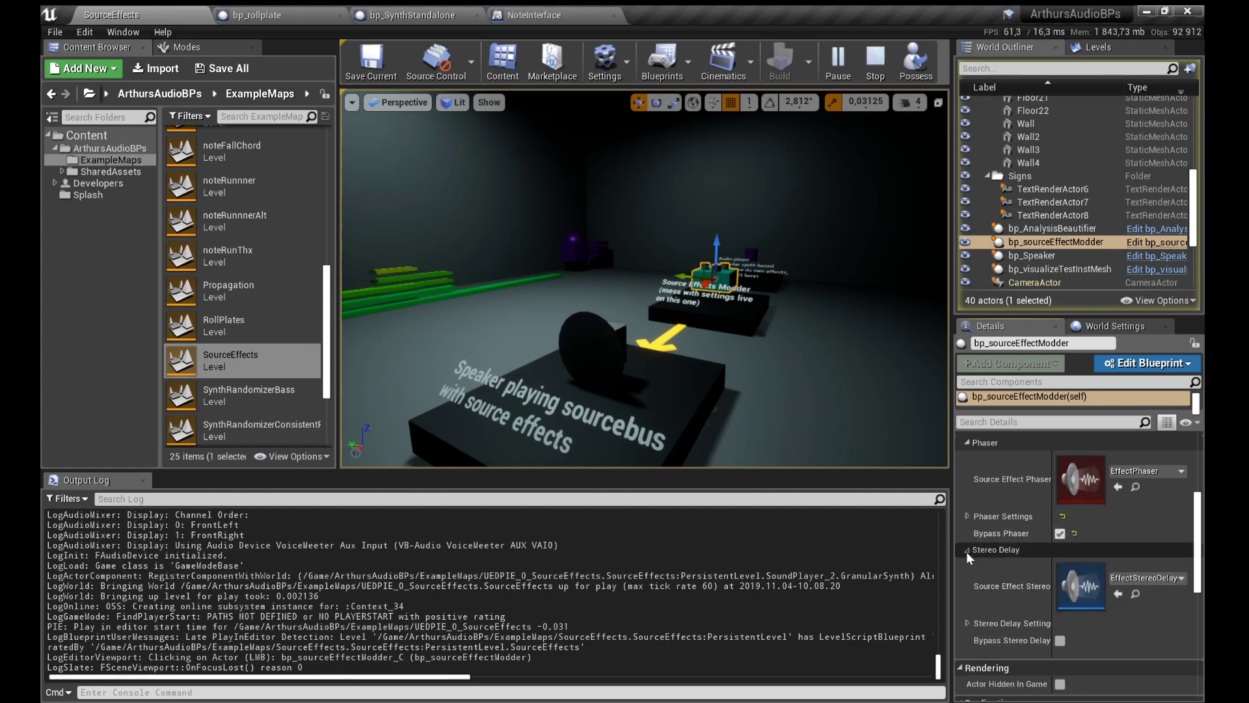
pyautogui.click(967, 623)
pyautogui.scroll(-3, 989, 615)
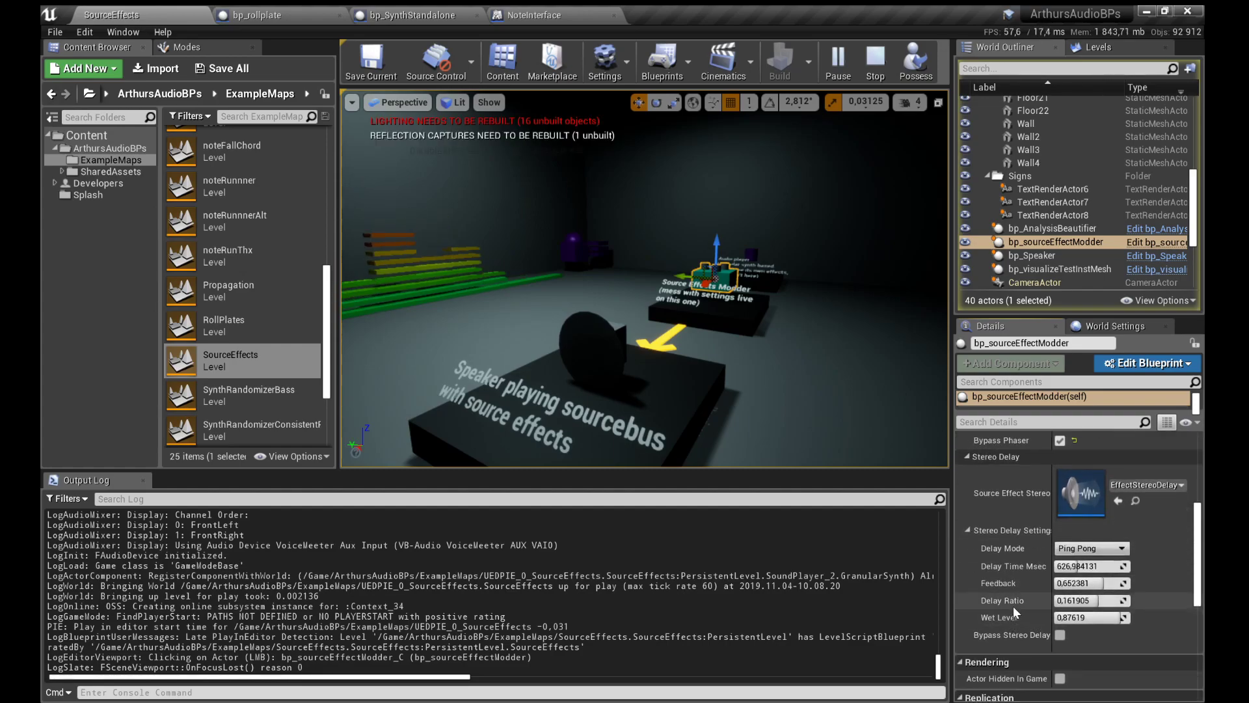
pyautogui.click(1059, 635)
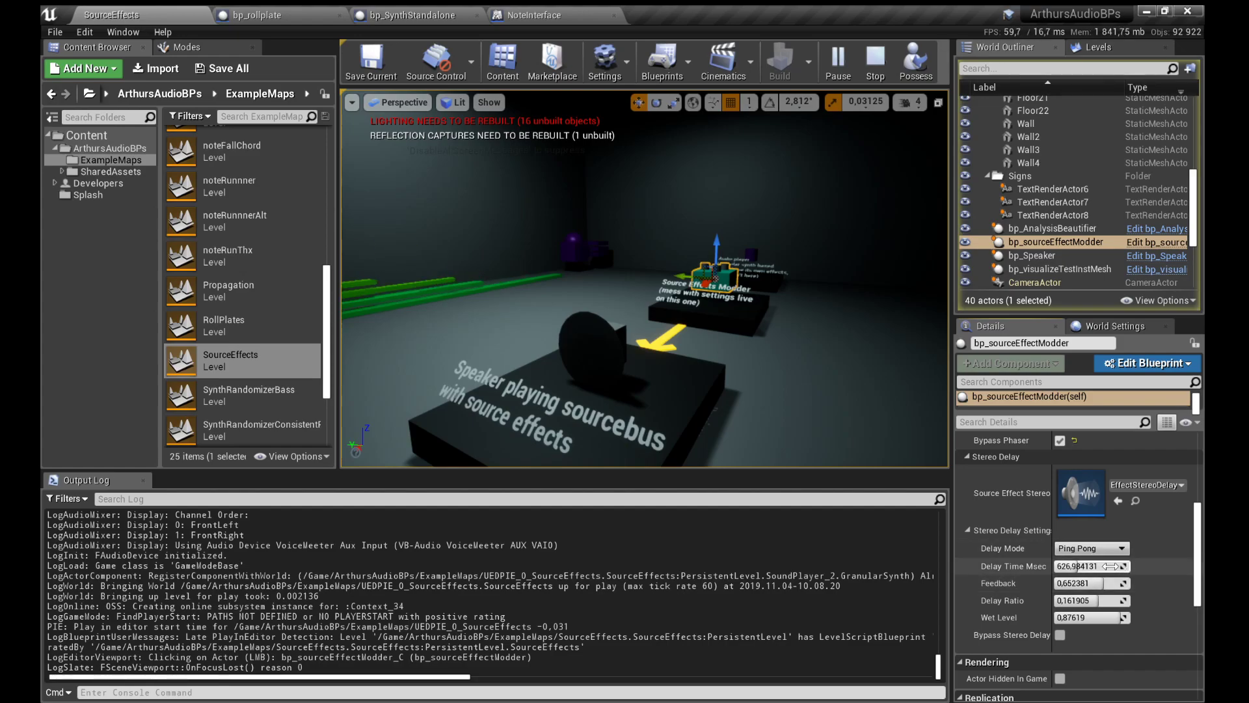
pyautogui.moveTo(1060, 566); pyautogui.dragTo(1114, 566)
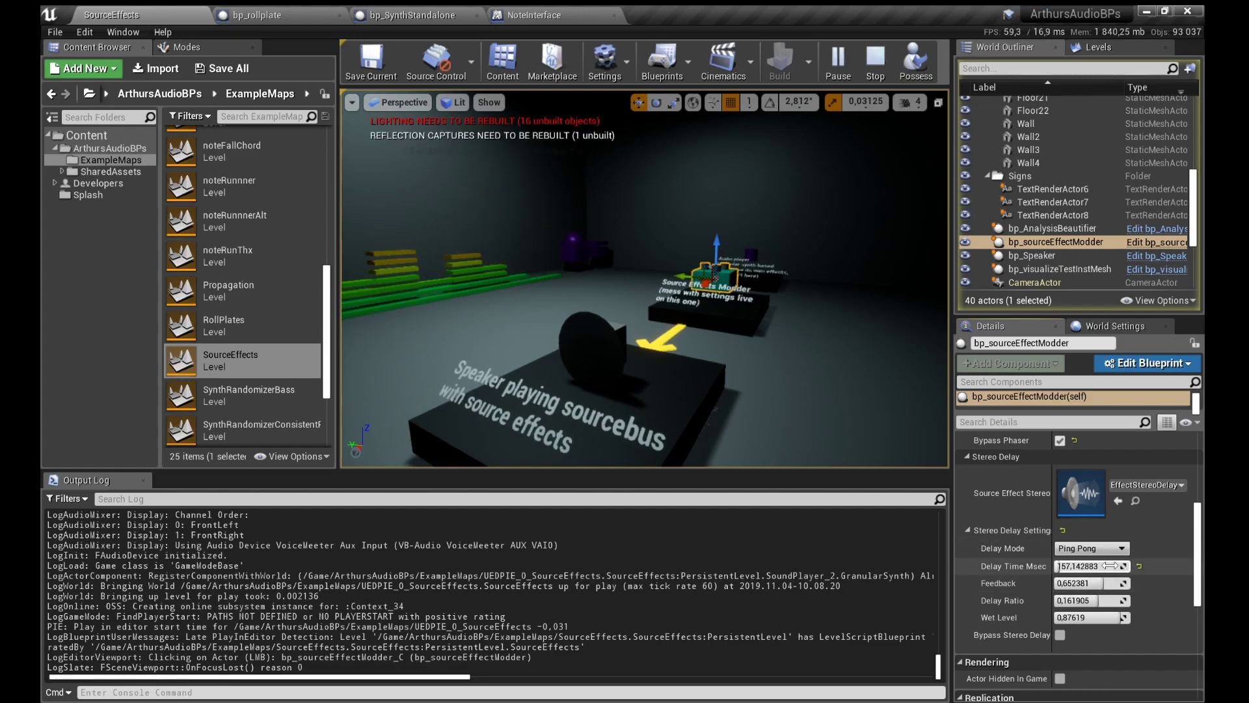
pyautogui.click(1099, 567)
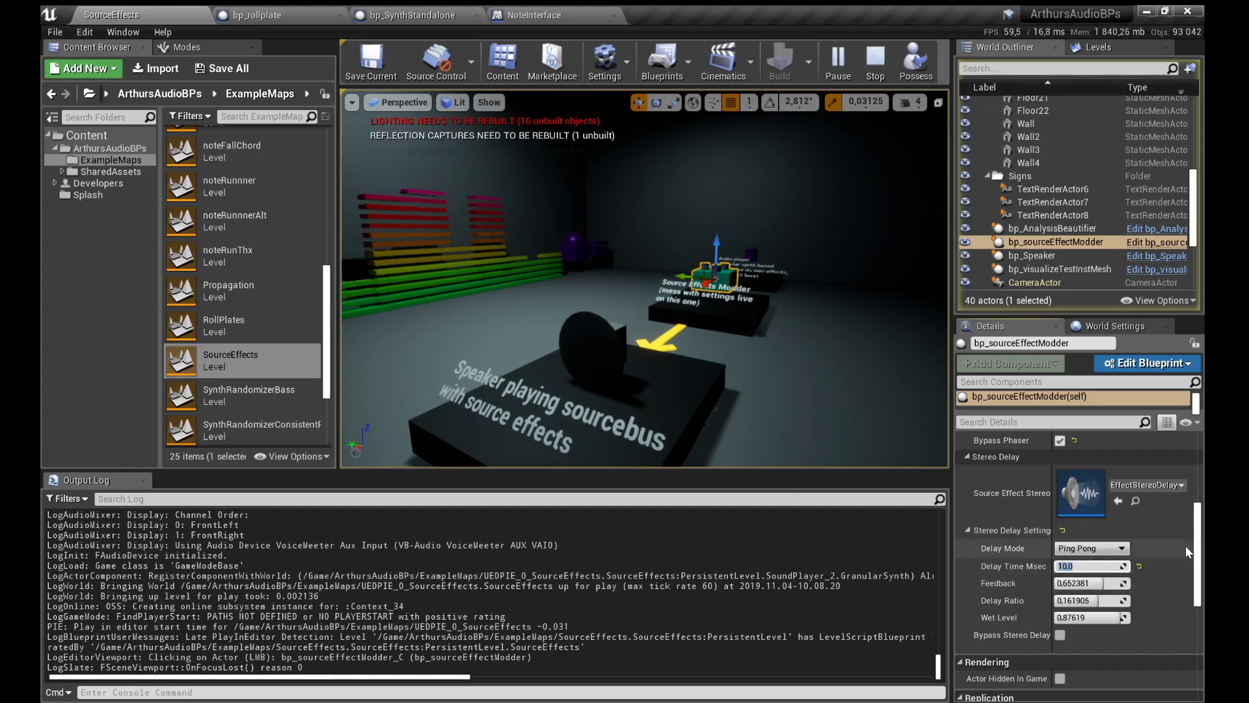
pyautogui.click(1150, 569)
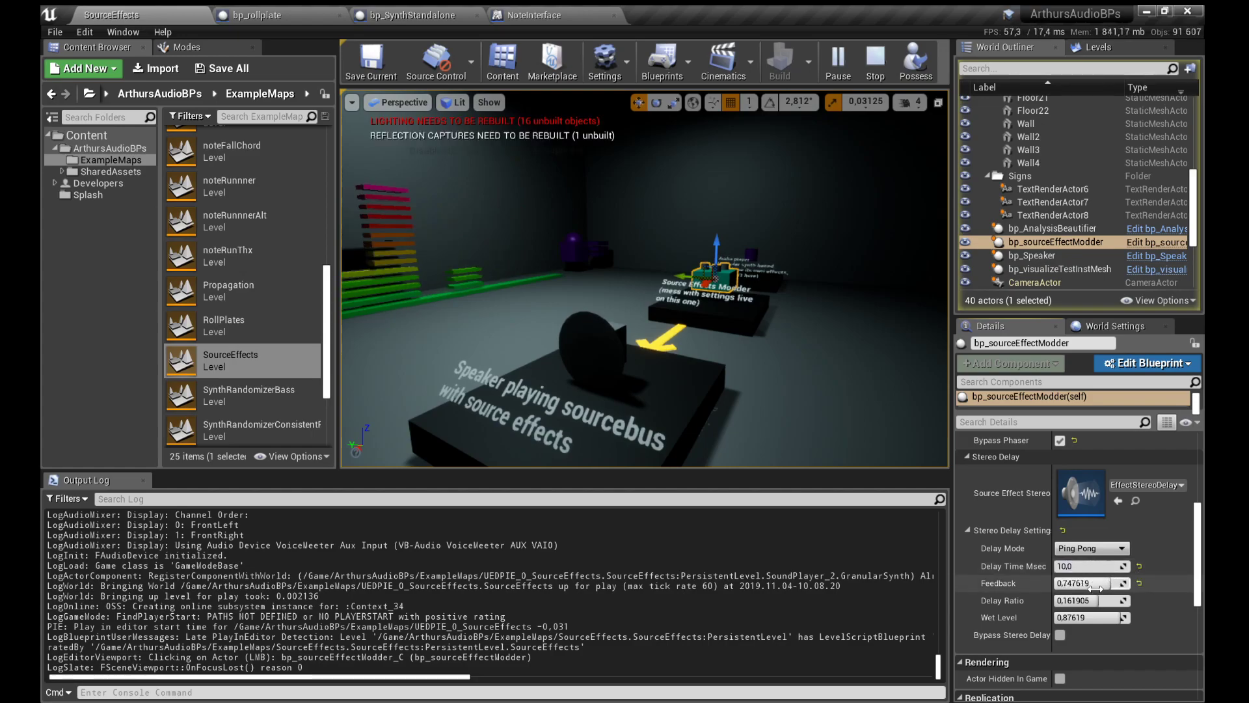
# Step: Set the stereo delay's feedback to about 0.97, delay ratio to about 0.72, wet level to about 0.87 and delay time to 50 ms
pyautogui.moveTo(1095, 584)
pyautogui.mouseDown()
pyautogui.moveTo(1080, 584)
pyautogui.moveTo(1130, 601)
pyautogui.moveTo(1071, 583)
pyautogui.moveTo(1105, 584)
pyautogui.moveTo(1089, 600)
pyautogui.mouseUp()
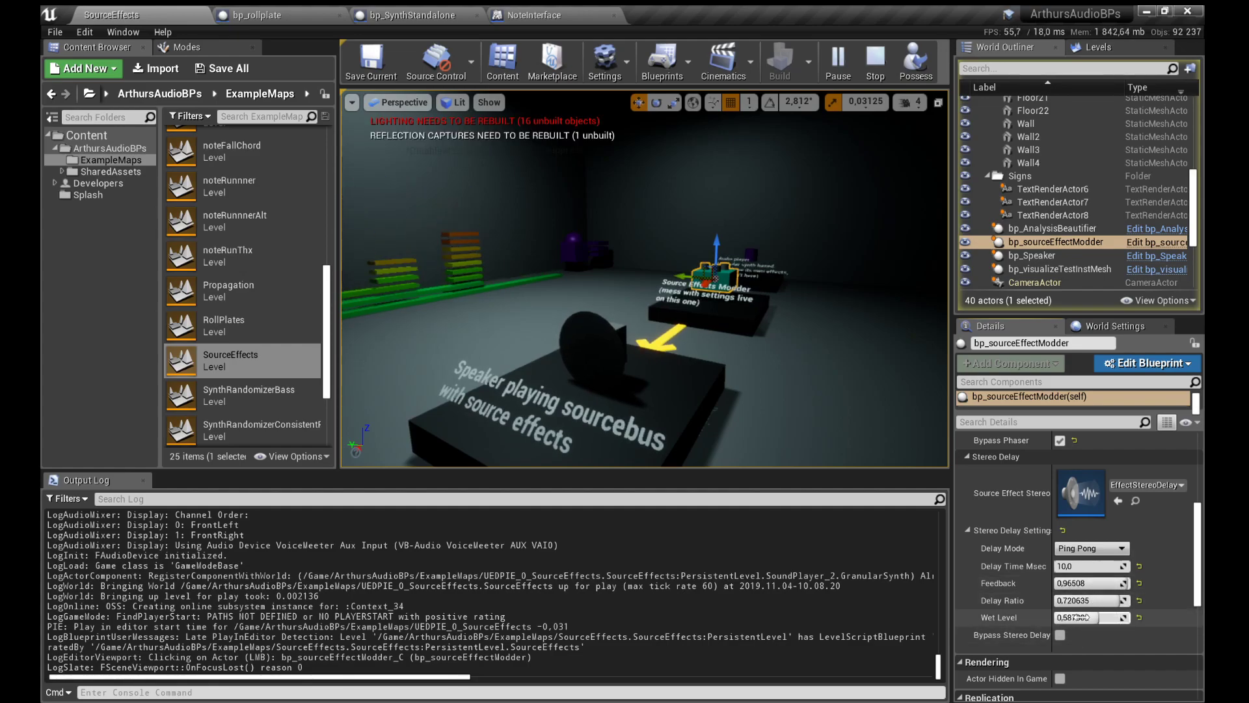
pyautogui.moveTo(1093, 618); pyautogui.dragTo(1113, 618)
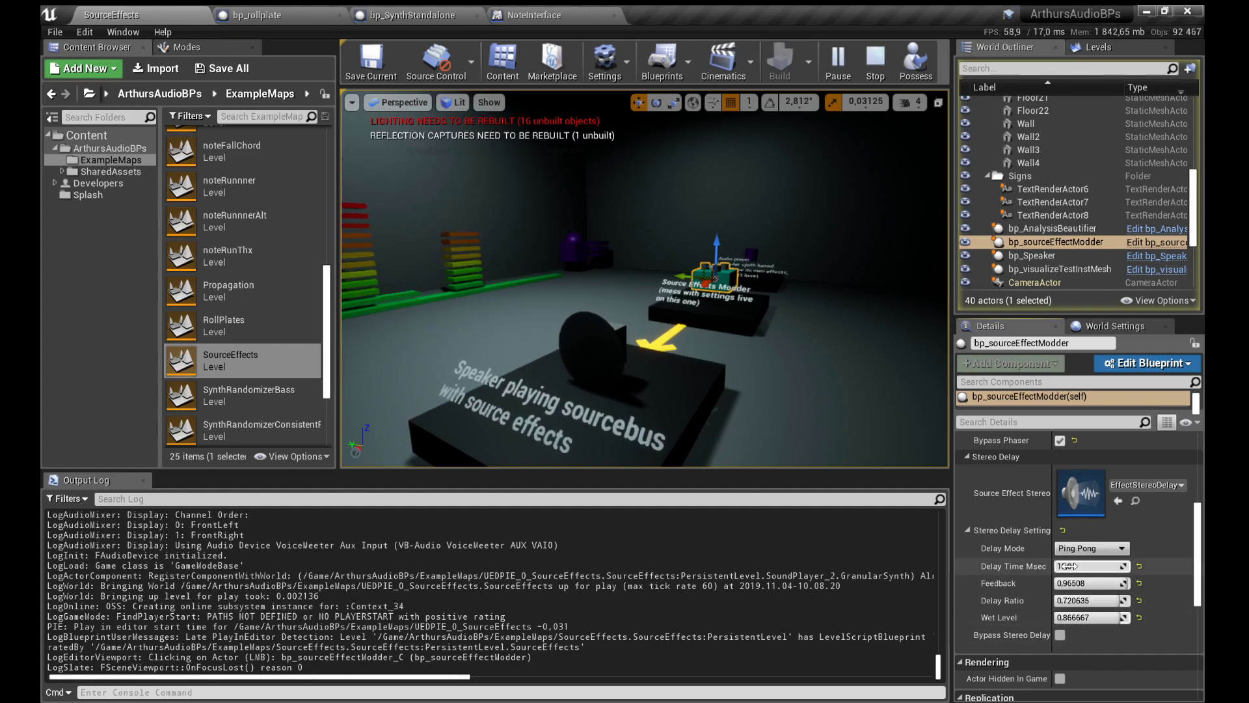
pyautogui.write('50')
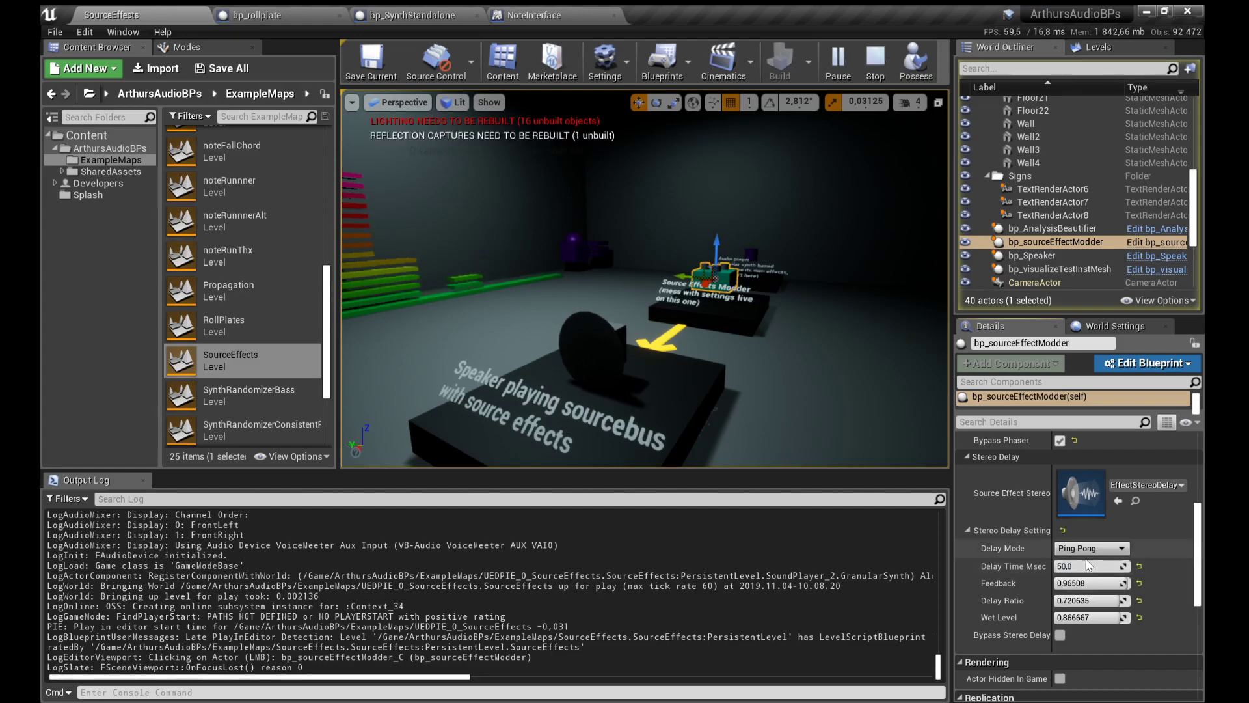
pyautogui.press('Return')
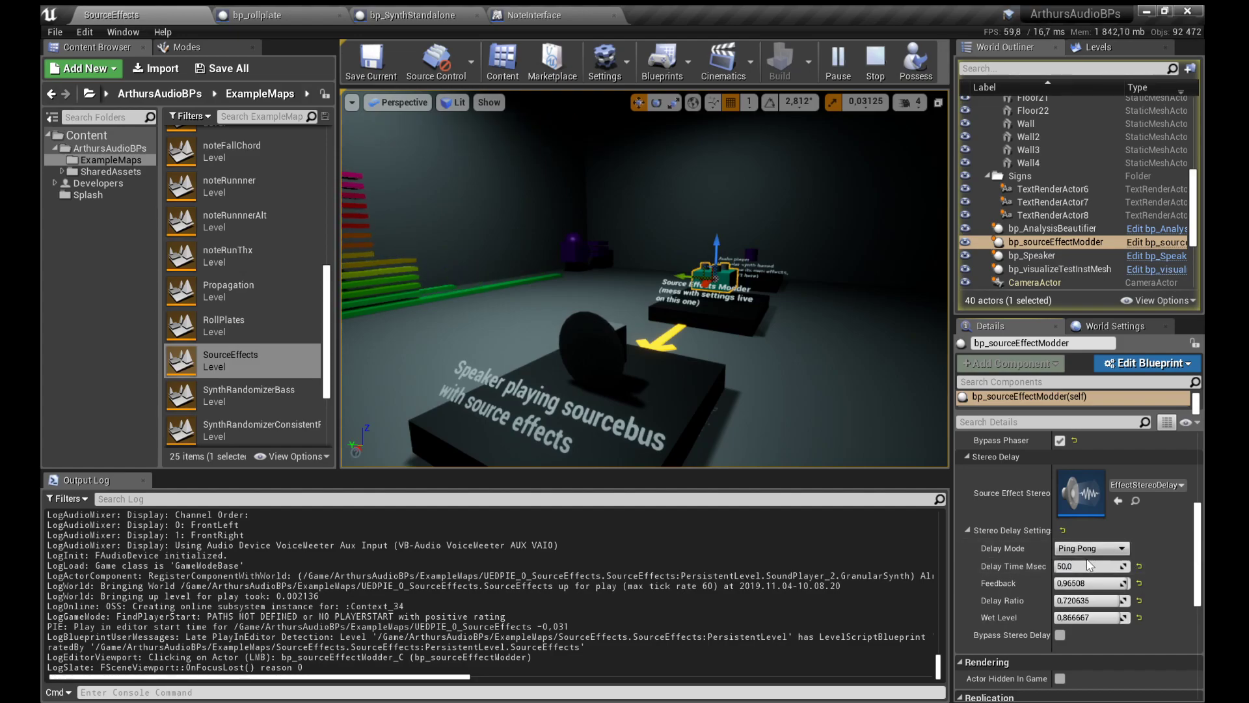
# Step: Try the Cross delay mode, return to Ping Pong, and bypass the stereo delay with its settings collapsed
pyautogui.click(1122, 548)
pyautogui.click(1085, 561)
pyautogui.click(1088, 549)
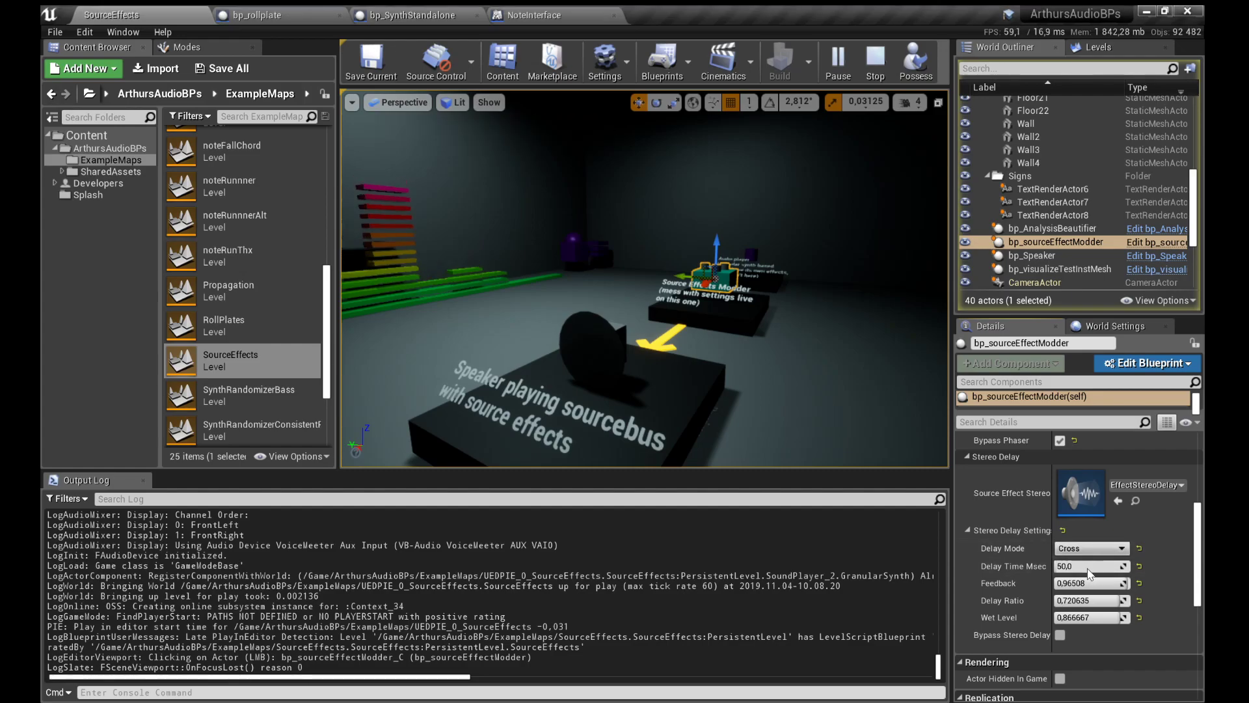
pyautogui.click(1083, 581)
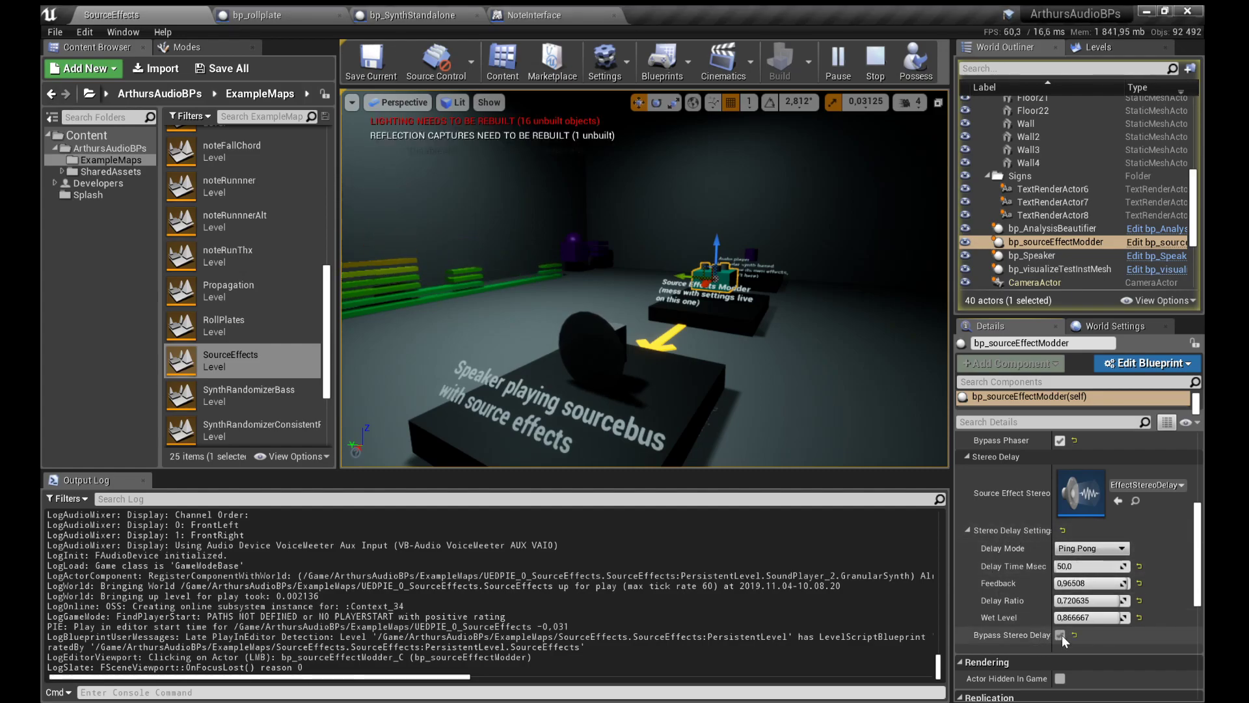
pyautogui.click(967, 530)
# Step: Check the Wave Shaper and Bit Crusher sections, including their bypass options, down to the Filter section
pyautogui.scroll(4, 1045, 584)
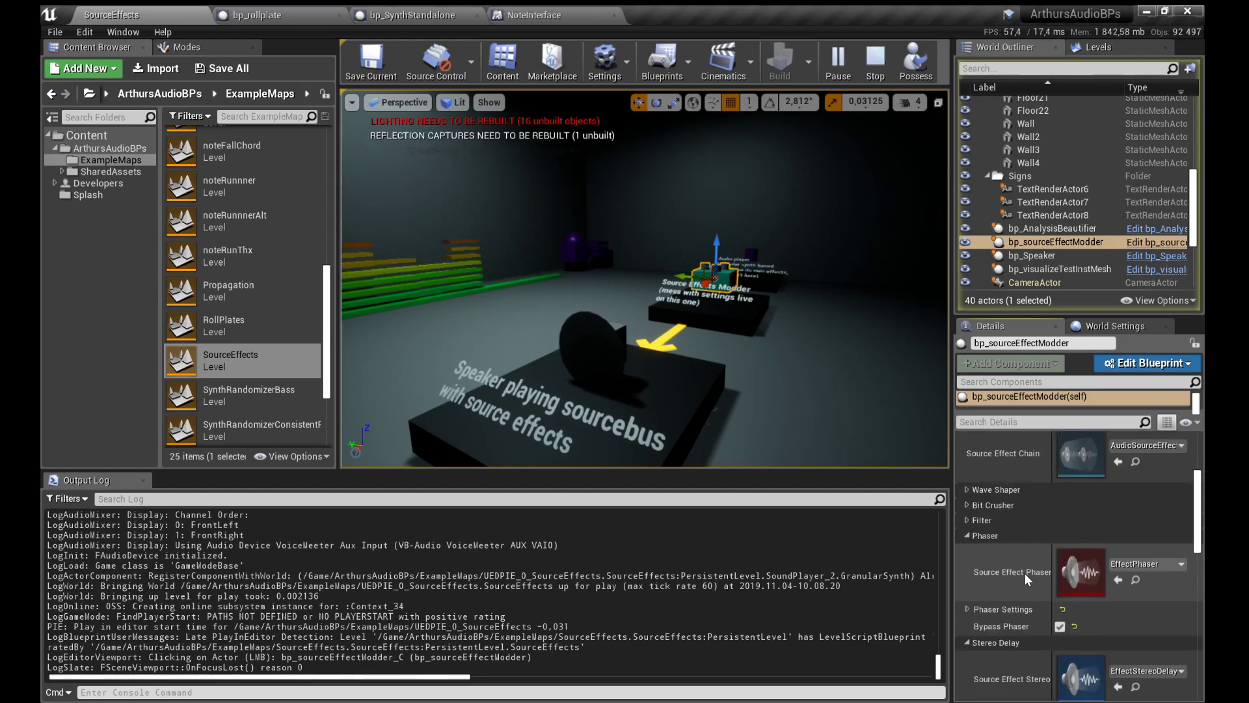
pyautogui.click(967, 535)
pyautogui.click(966, 490)
pyautogui.scroll(3, 970, 514)
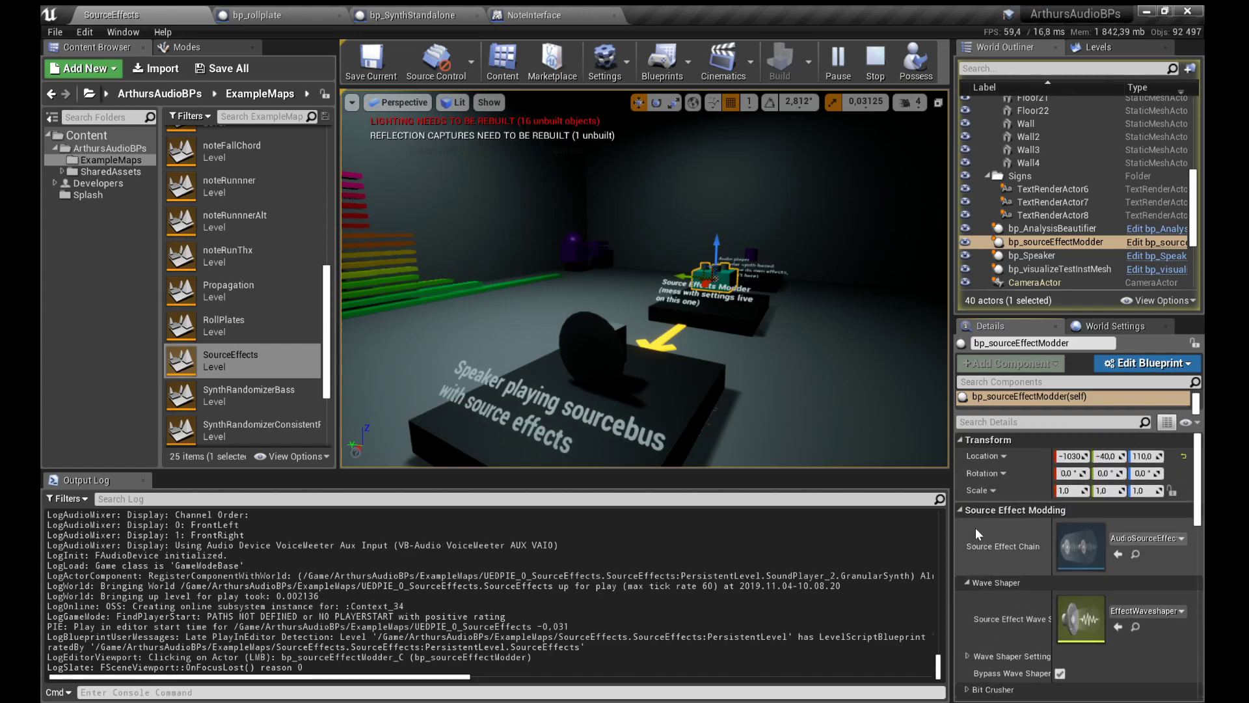
pyautogui.scroll(-3, 1086, 541)
pyautogui.click(999, 574)
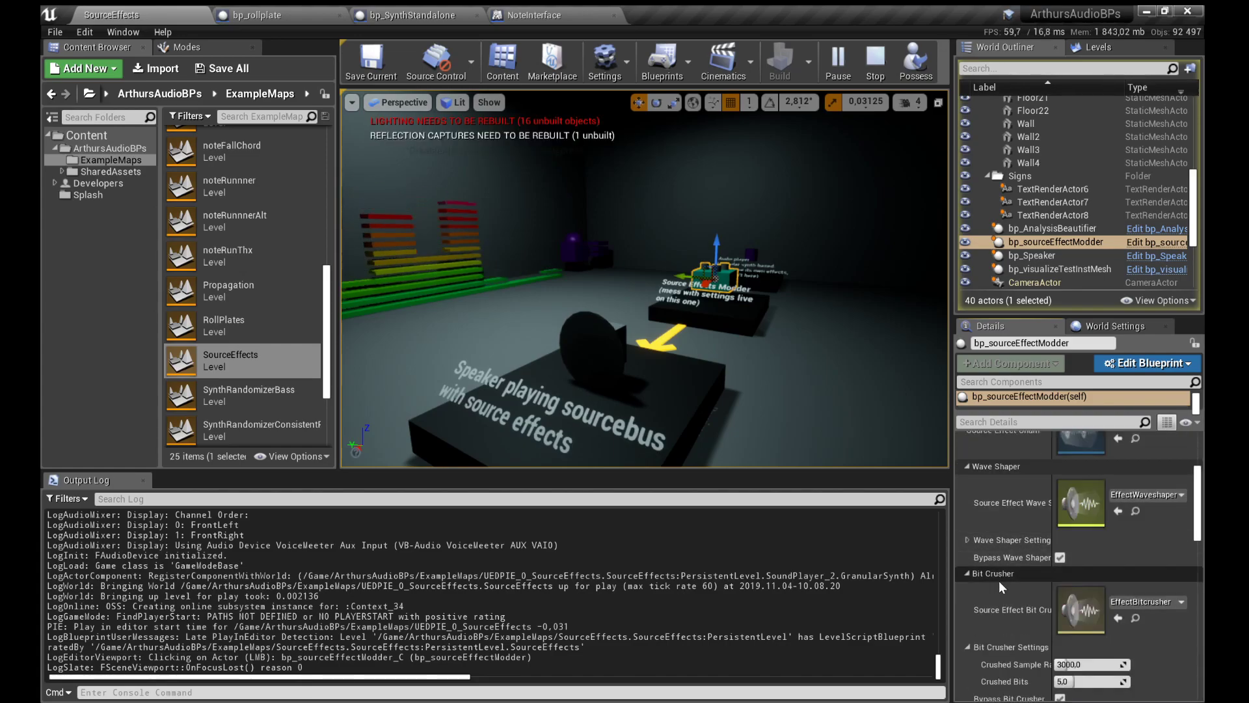
pyautogui.scroll(-4, 996, 578)
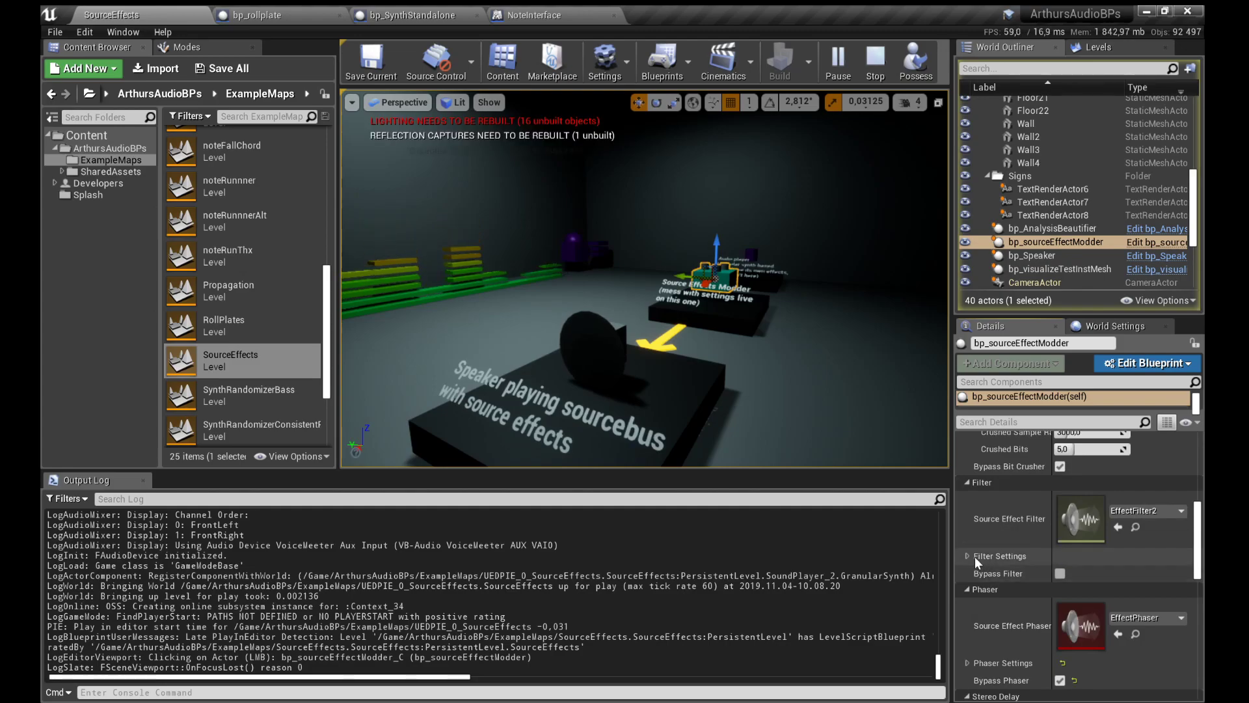
# Step: Set the low-pass filter's cutoff frequency to 500 and bypass the filter
pyautogui.click(975, 556)
pyautogui.scroll(-2, 1111, 596)
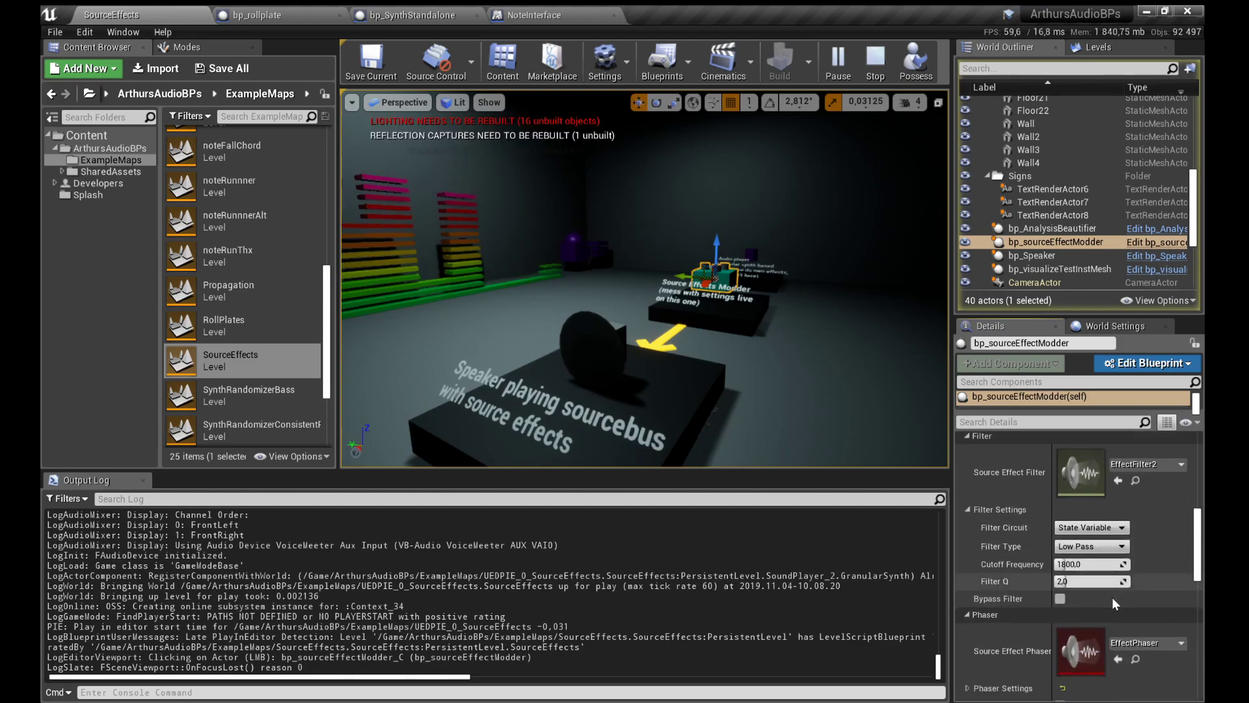
pyautogui.click(1091, 564)
pyautogui.write('50')
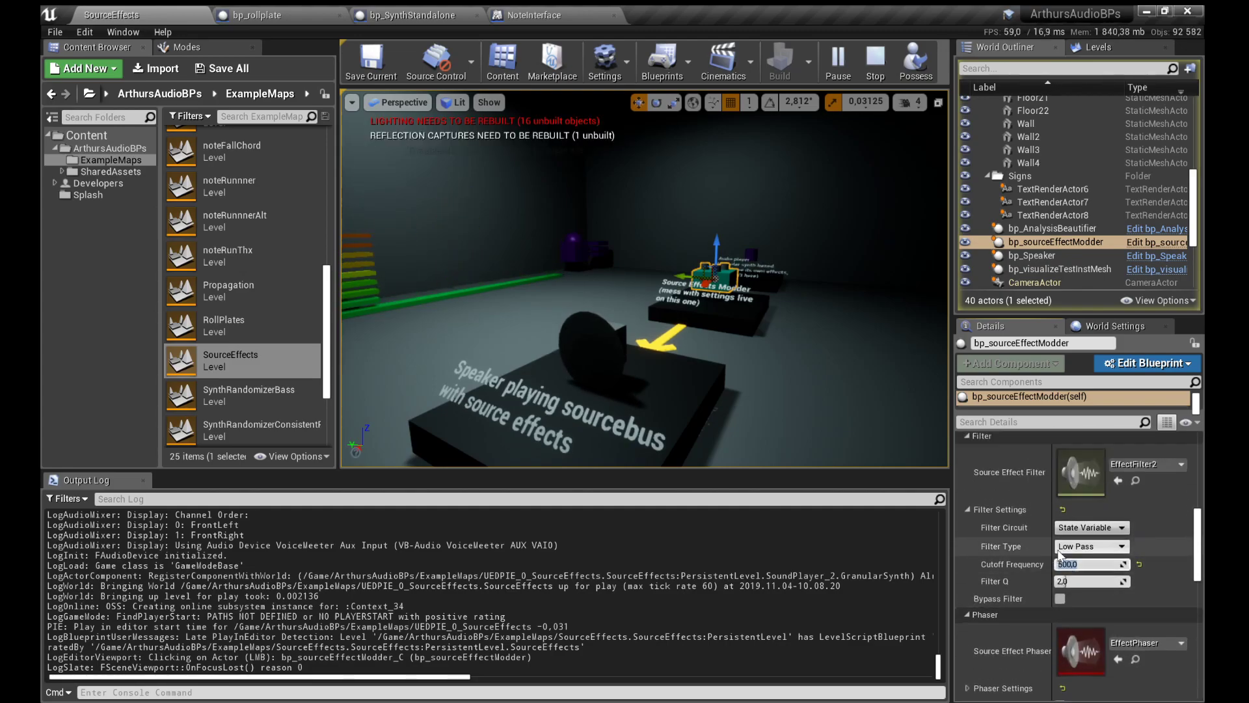
pyautogui.scroll(2, 1028, 554)
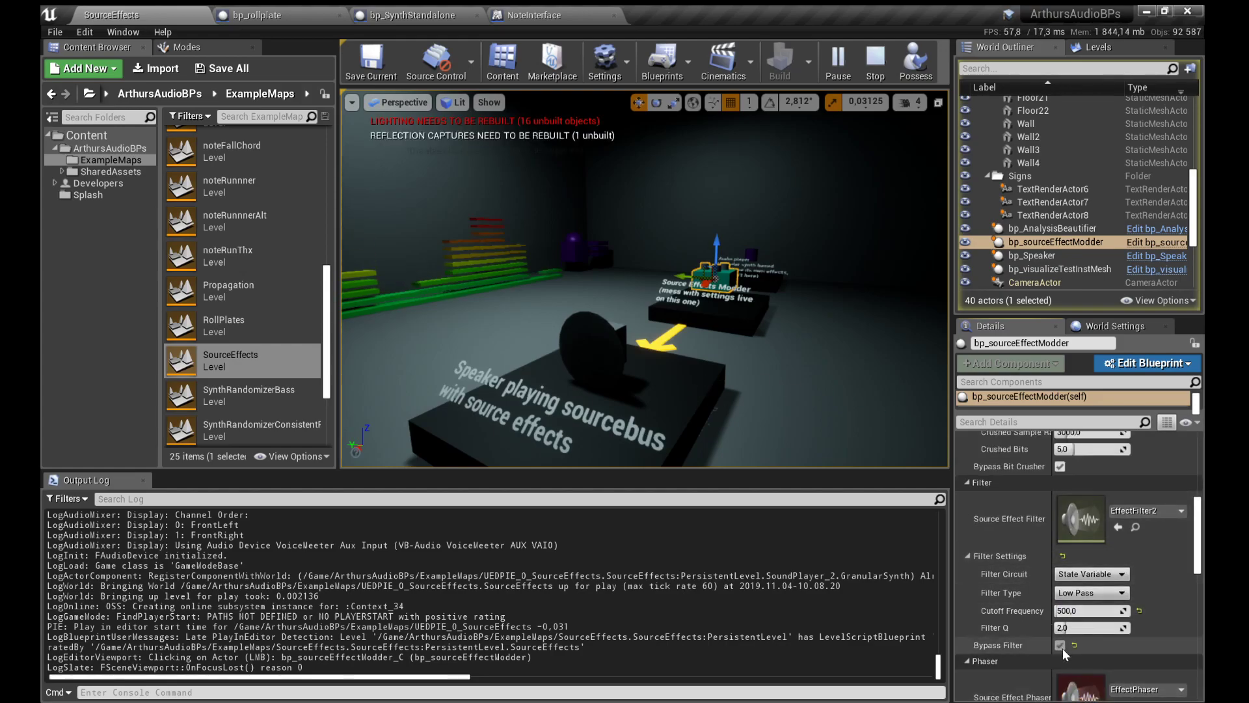
# Step: Look around the running SourceEffects room at the speaker, the Source Effects Modder and the frequency visualizer
pyautogui.click(611, 257)
pyautogui.moveTo(611, 256)
pyautogui.mouseDown()
pyautogui.moveTo(456, 241)
pyautogui.moveTo(612, 257)
pyautogui.moveTo(588, 247)
pyautogui.moveTo(628, 280)
pyautogui.moveTo(618, 255)
pyautogui.mouseUp()
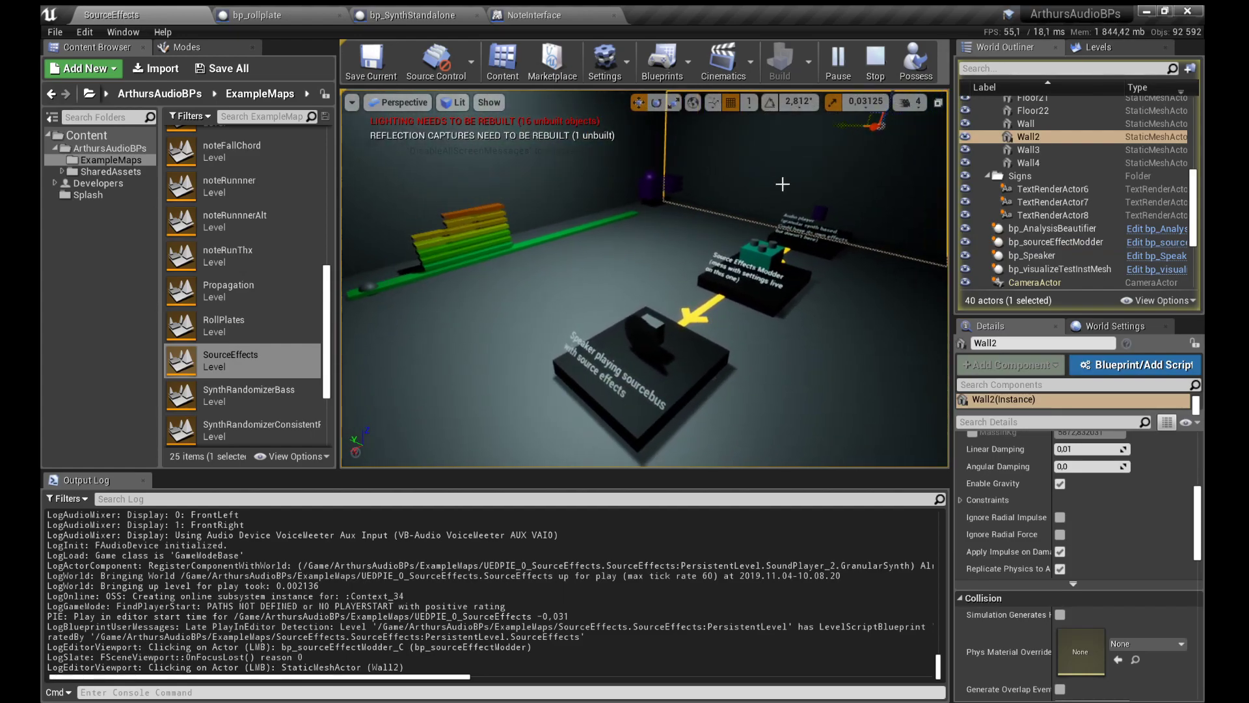
pyautogui.moveTo(783, 184); pyautogui.dragTo(809, 147)
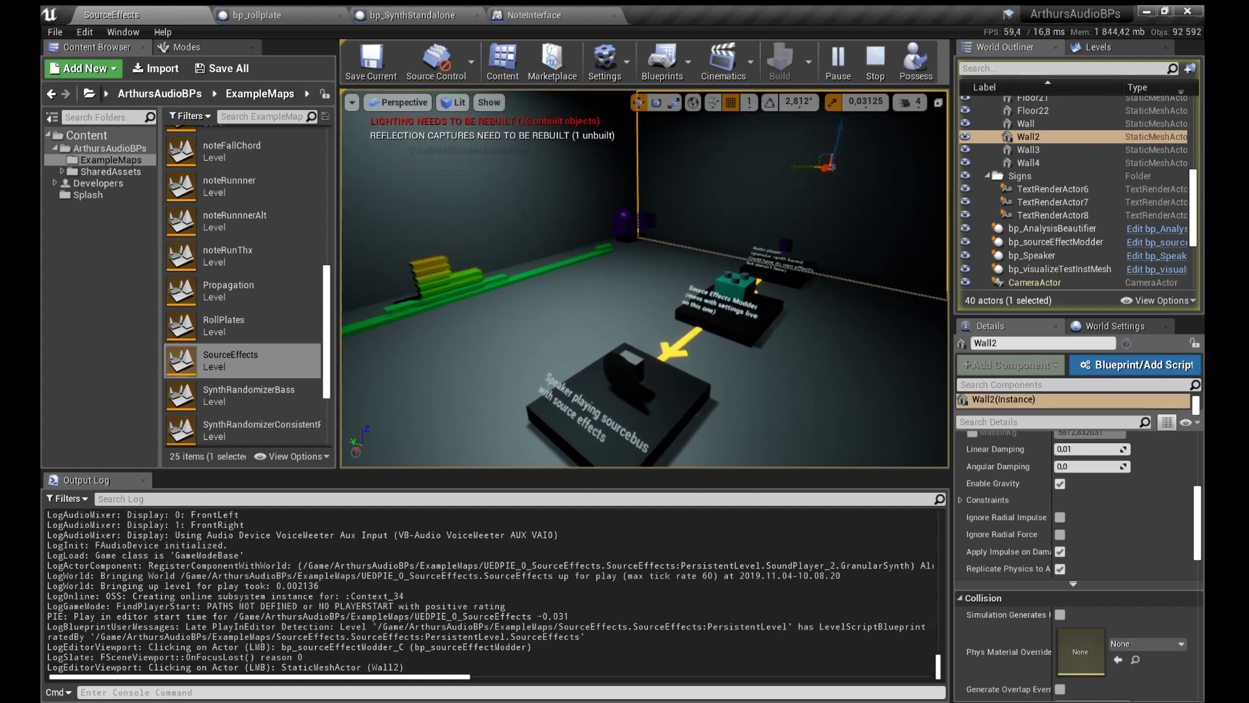
pyautogui.moveTo(644, 329); pyautogui.dragTo(524, 281)
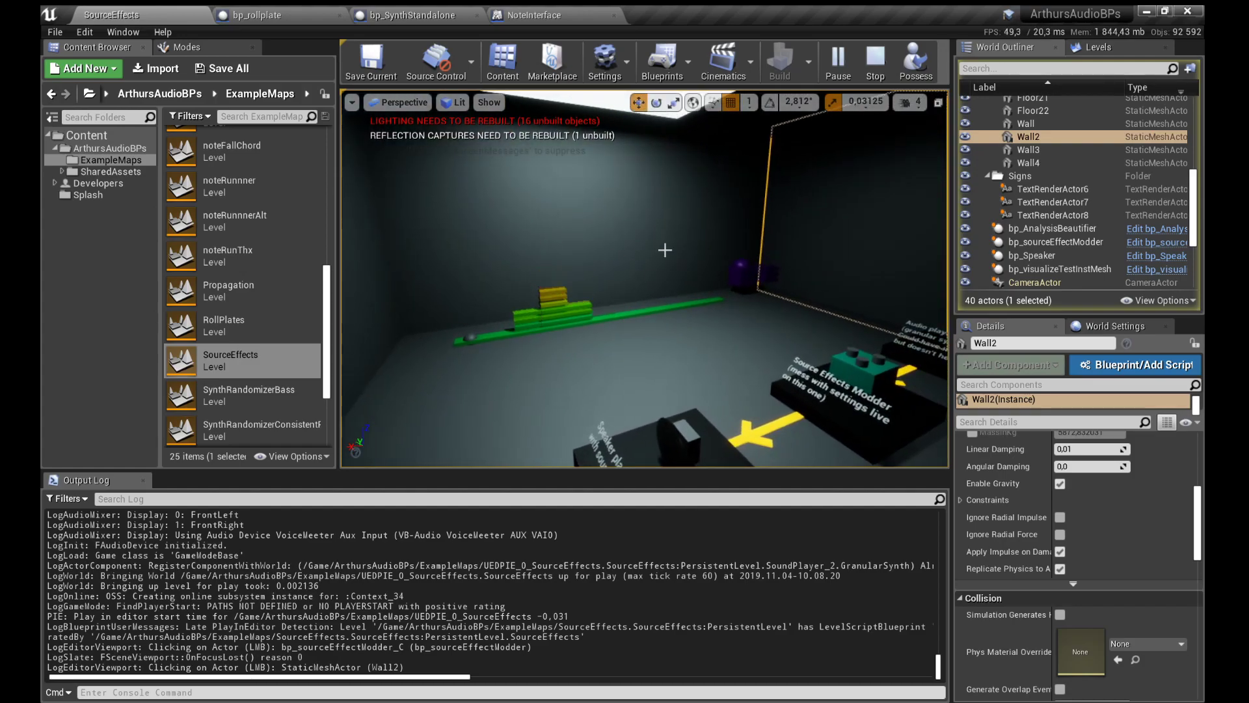
# Step: Stop the SourceEffects simulation and open the Propagation map
pyautogui.press('Escape')
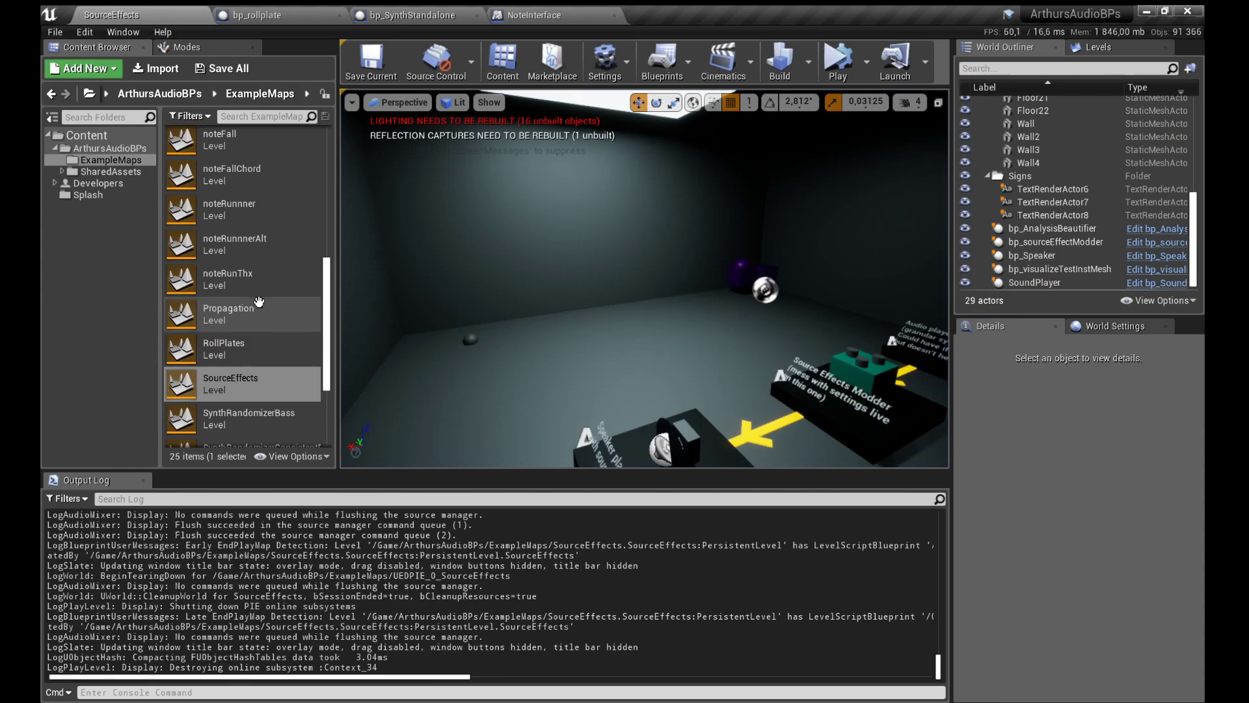
pyautogui.click(248, 318)
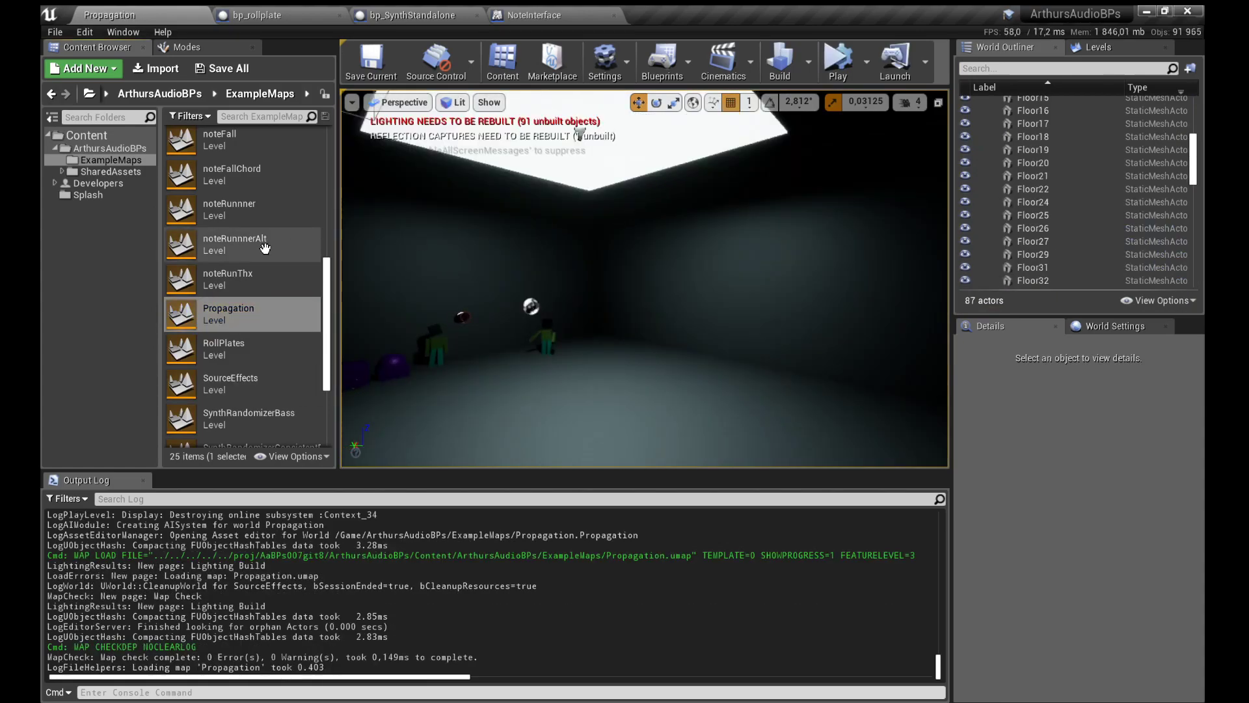
# Step: Open the noteRunnnerAlt map and bring its ramps and stepped note plates into view
pyautogui.scroll(2, 247, 342)
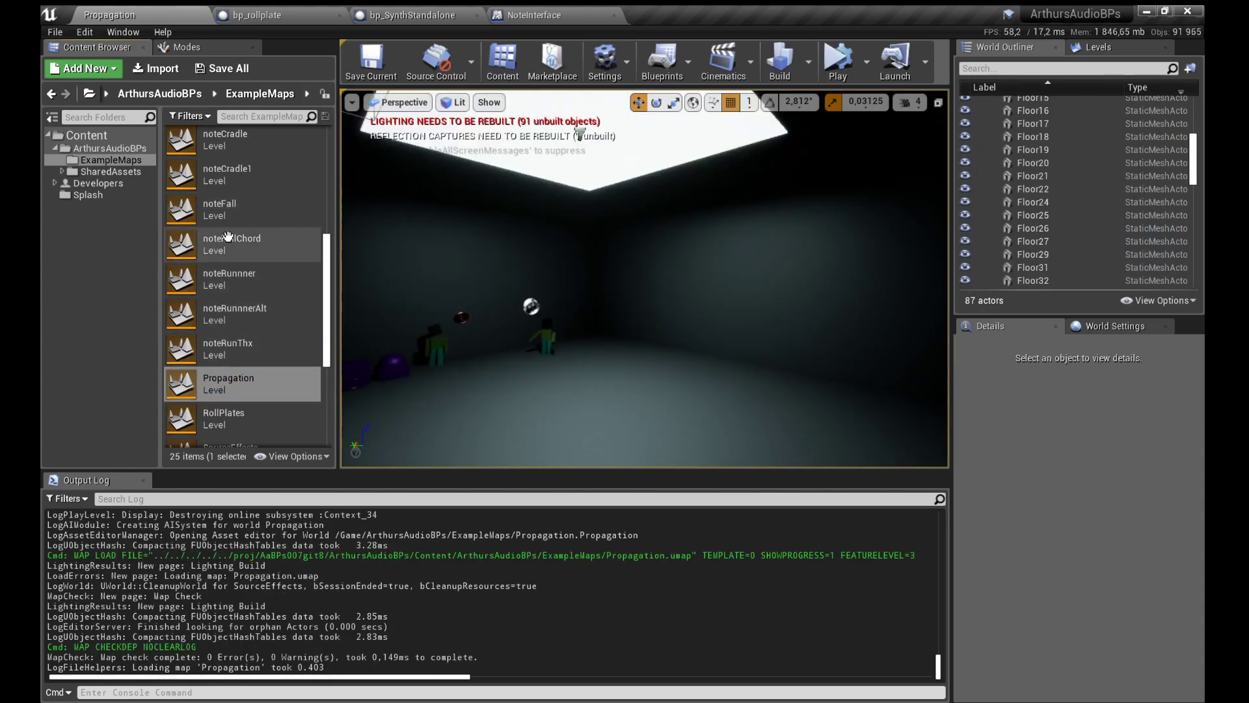
pyautogui.scroll(1, 227, 261)
pyautogui.scroll(-1, 227, 261)
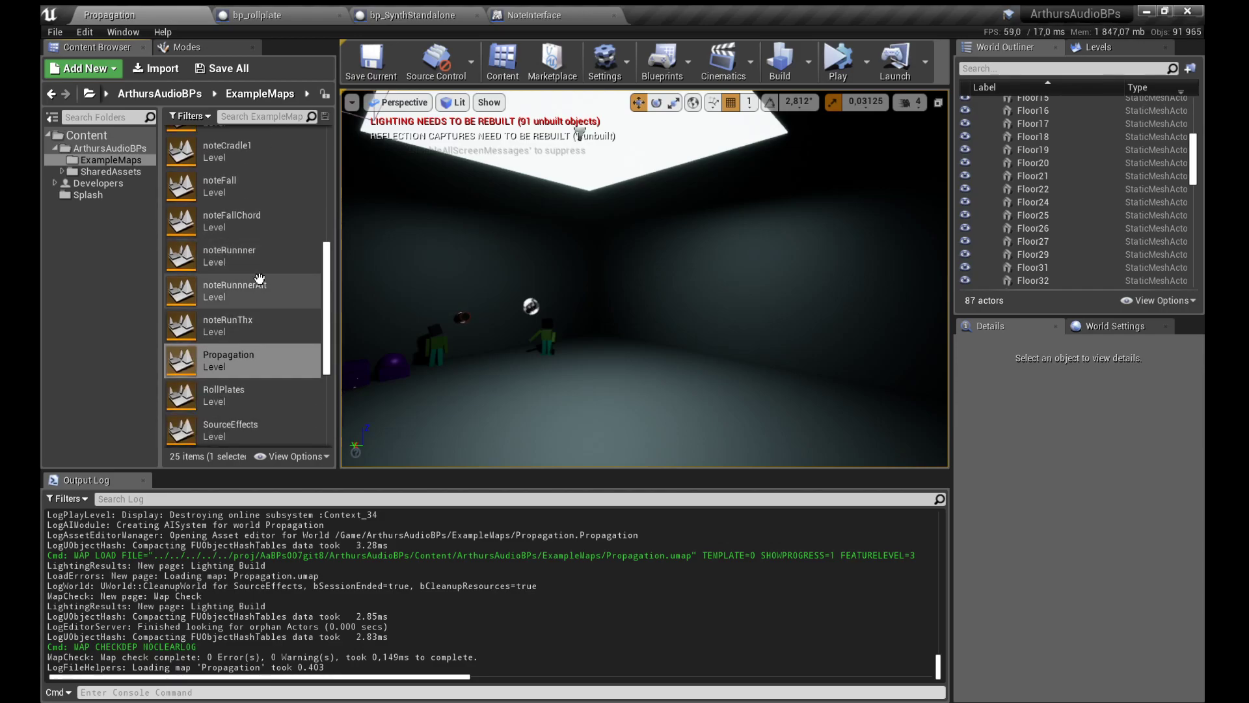
pyautogui.doubleClick(197, 284)
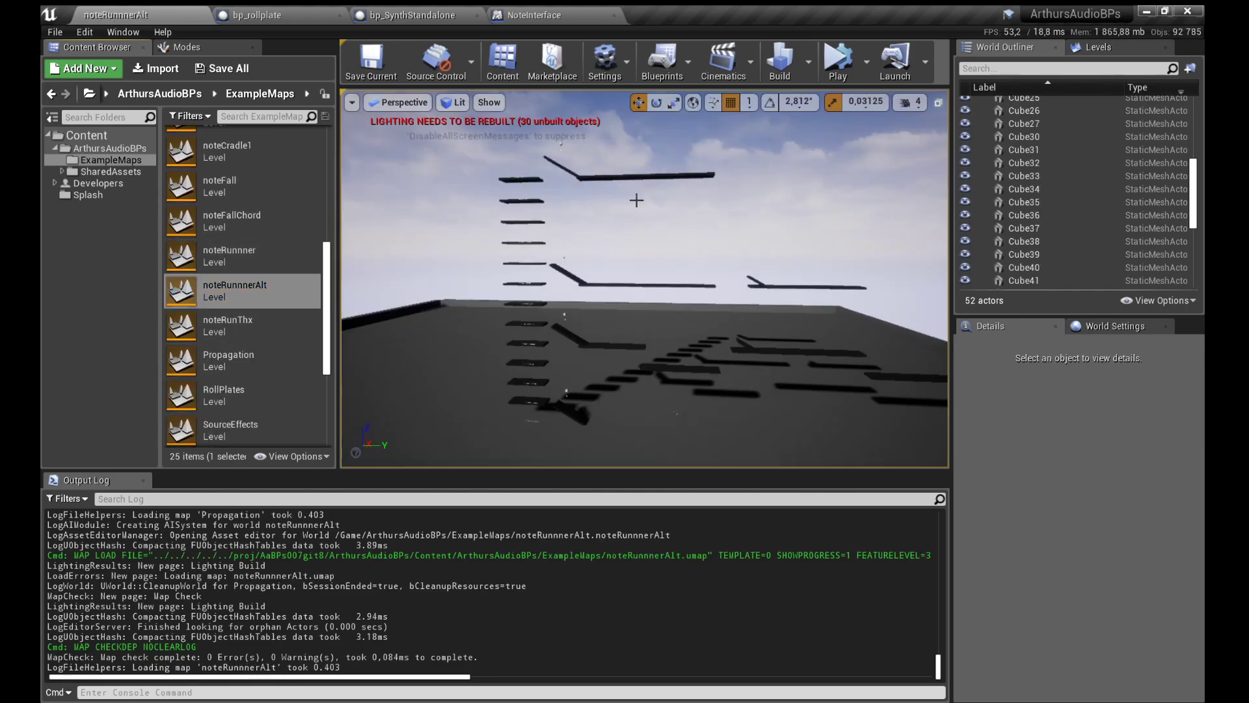
pyautogui.press('w')
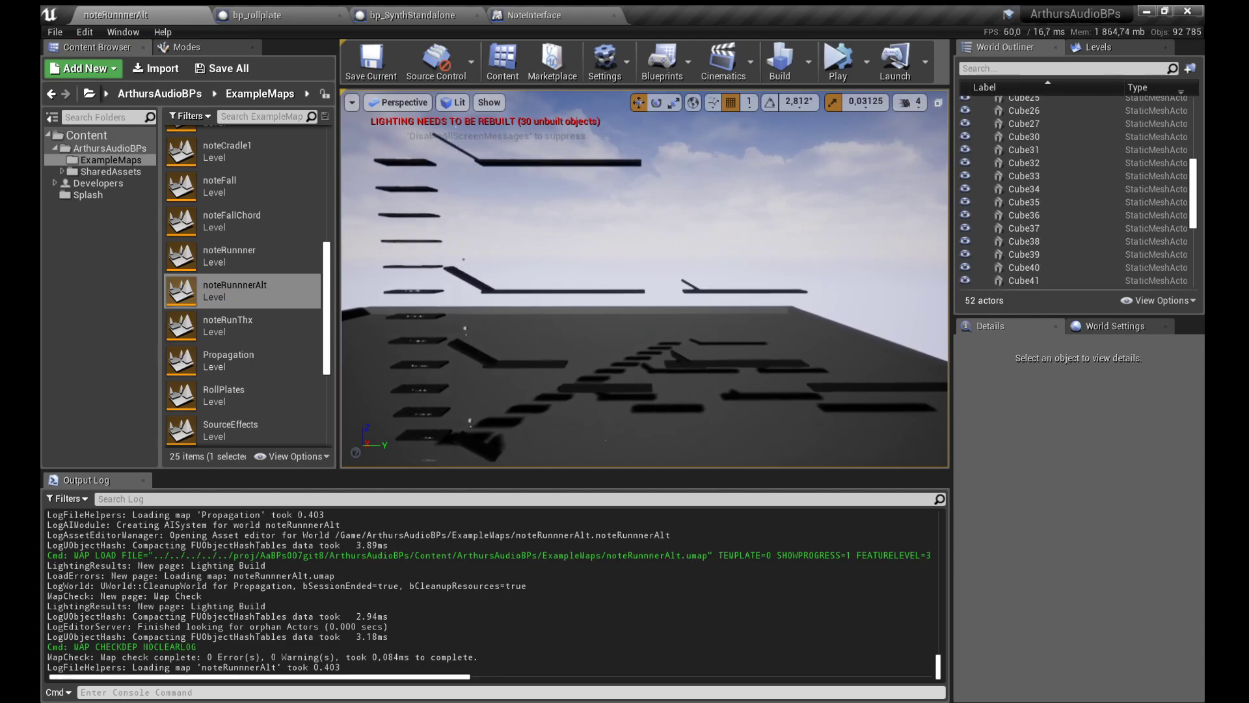
pyautogui.moveTo(460, 170); pyautogui.dragTo(436, 140)
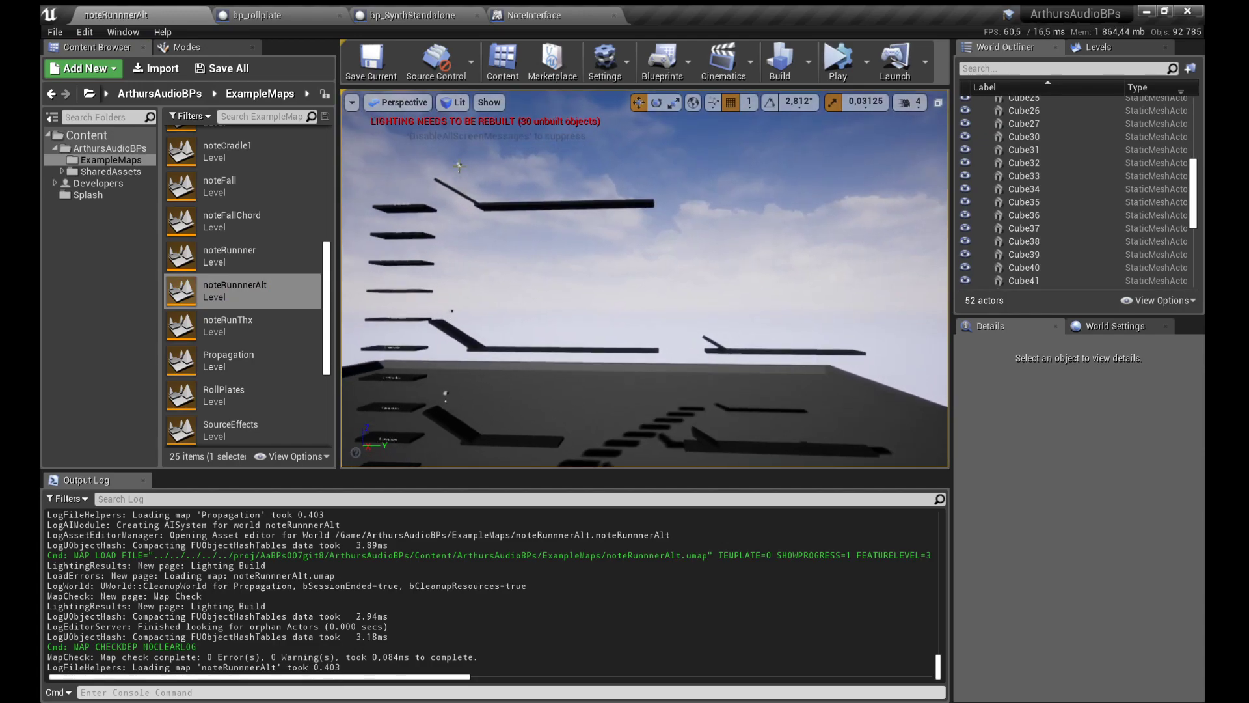
# Step: Select bp_synthBallFactory3 and play the noteRunnnerAlt map to hear its synth balls run down the plates
pyautogui.click(459, 167)
pyautogui.click(1055, 156)
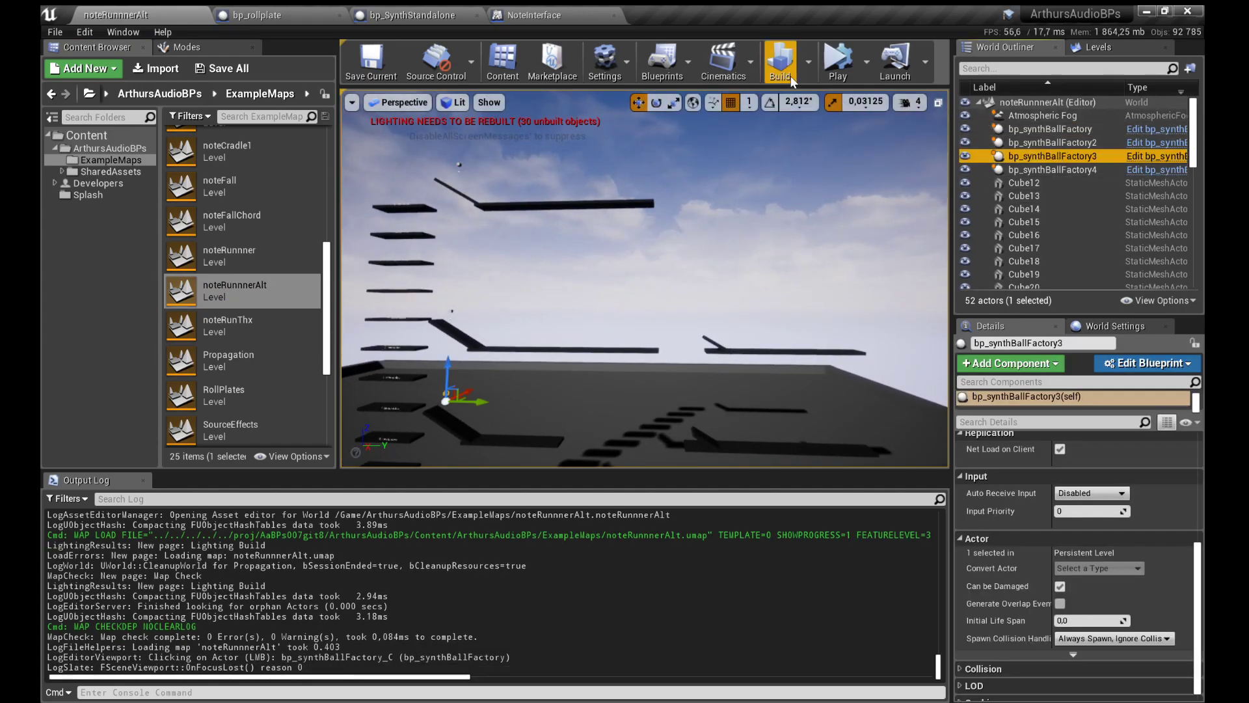
pyautogui.click(840, 63)
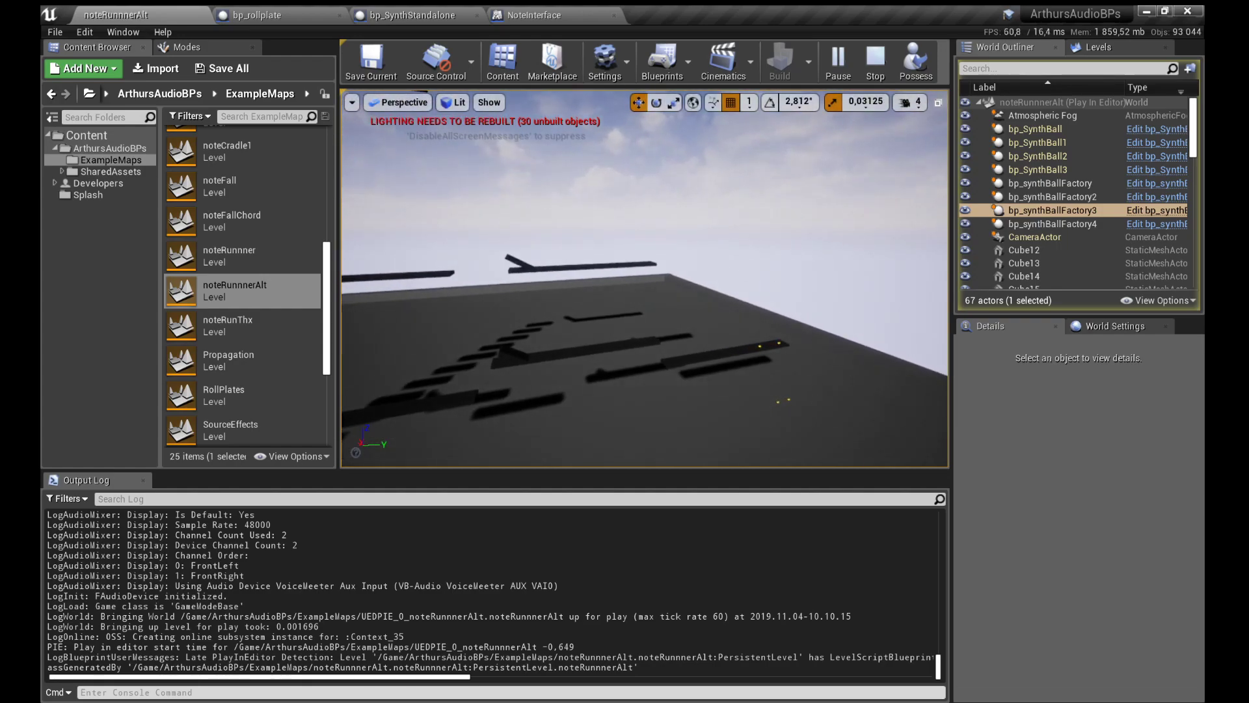
# Step: Stop the noteRunnnerAlt simulation and open the GranularHinges map
pyautogui.press('Escape')
pyautogui.scroll(6, 219, 256)
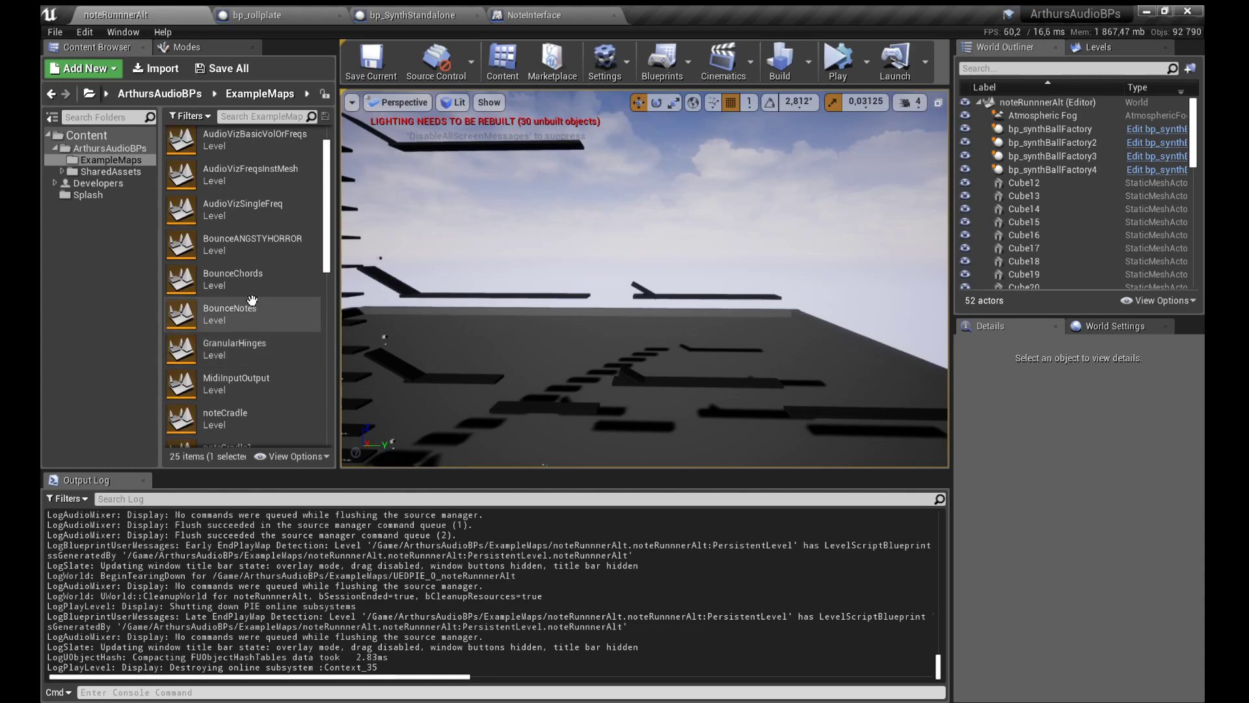
pyautogui.scroll(-1, 242, 283)
pyautogui.scroll(-2, 240, 281)
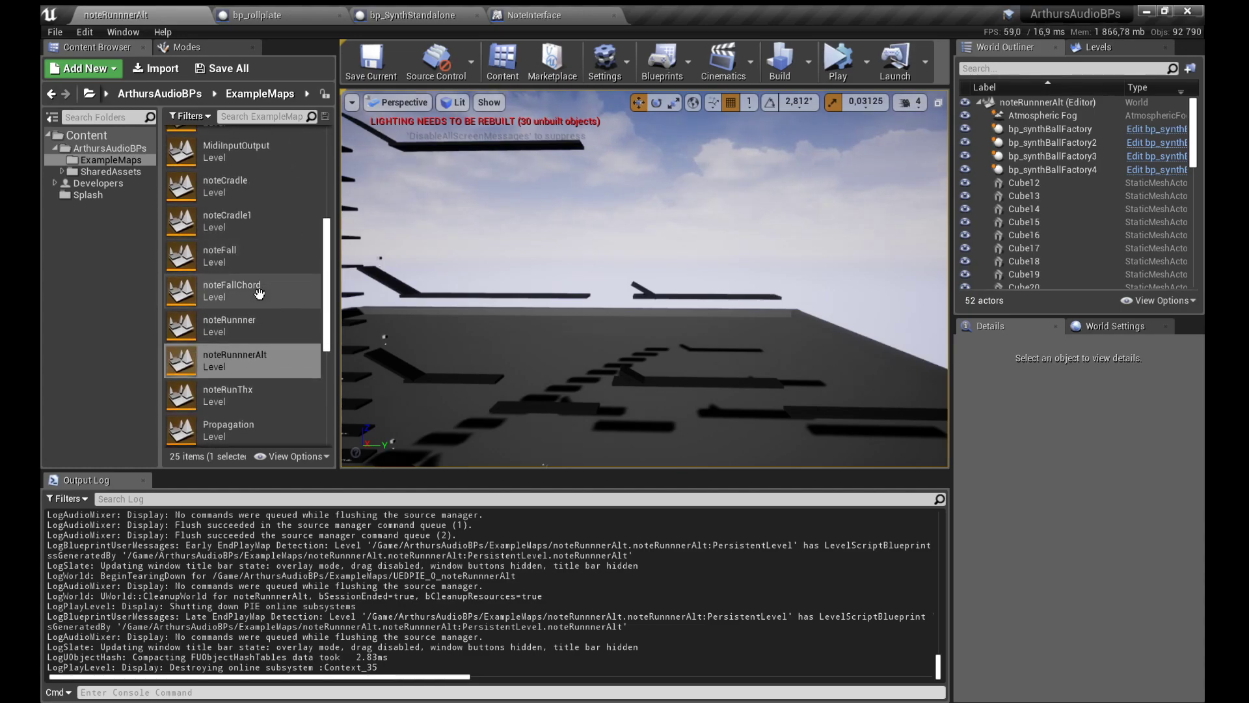
pyautogui.scroll(-2, 244, 286)
pyautogui.scroll(1, 238, 215)
pyautogui.click(239, 213)
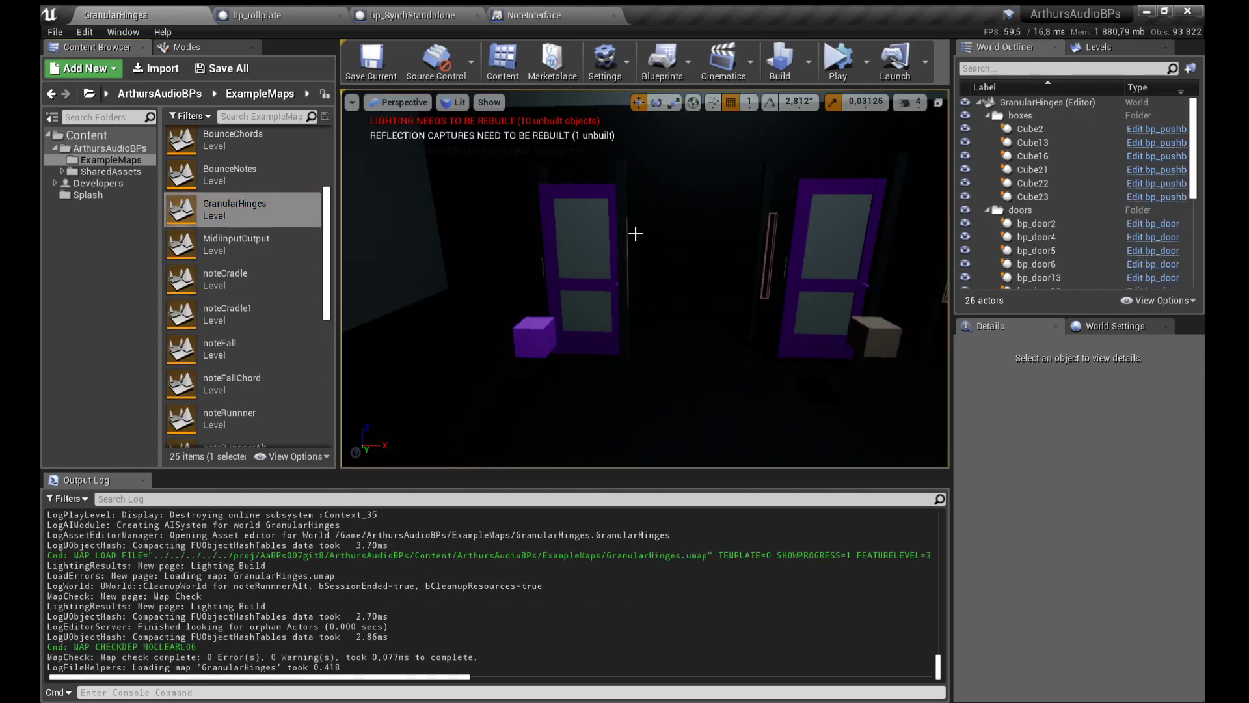
# Step: Play the GranularHinges map and move the purple box in front of the first back-wall door to swing it
pyautogui.moveTo(635, 234); pyautogui.dragTo(681, 216)
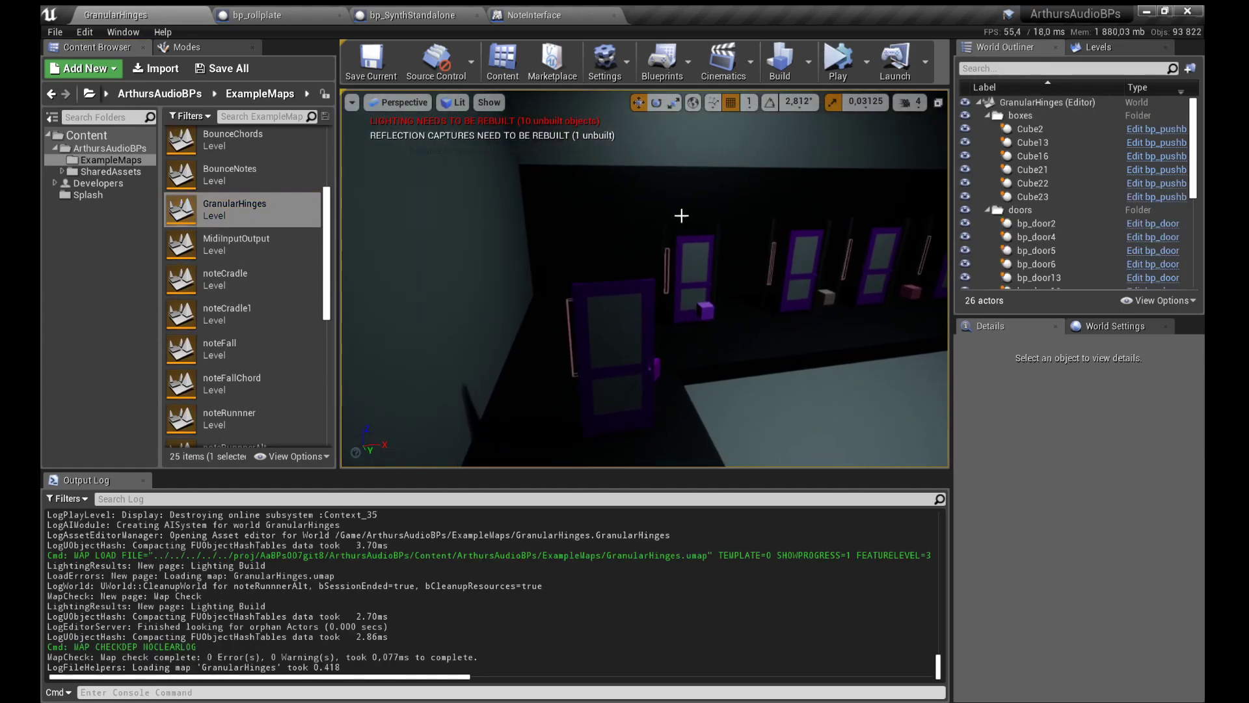
pyautogui.moveTo(644, 279); pyautogui.dragTo(797, 131)
pyautogui.click(837, 62)
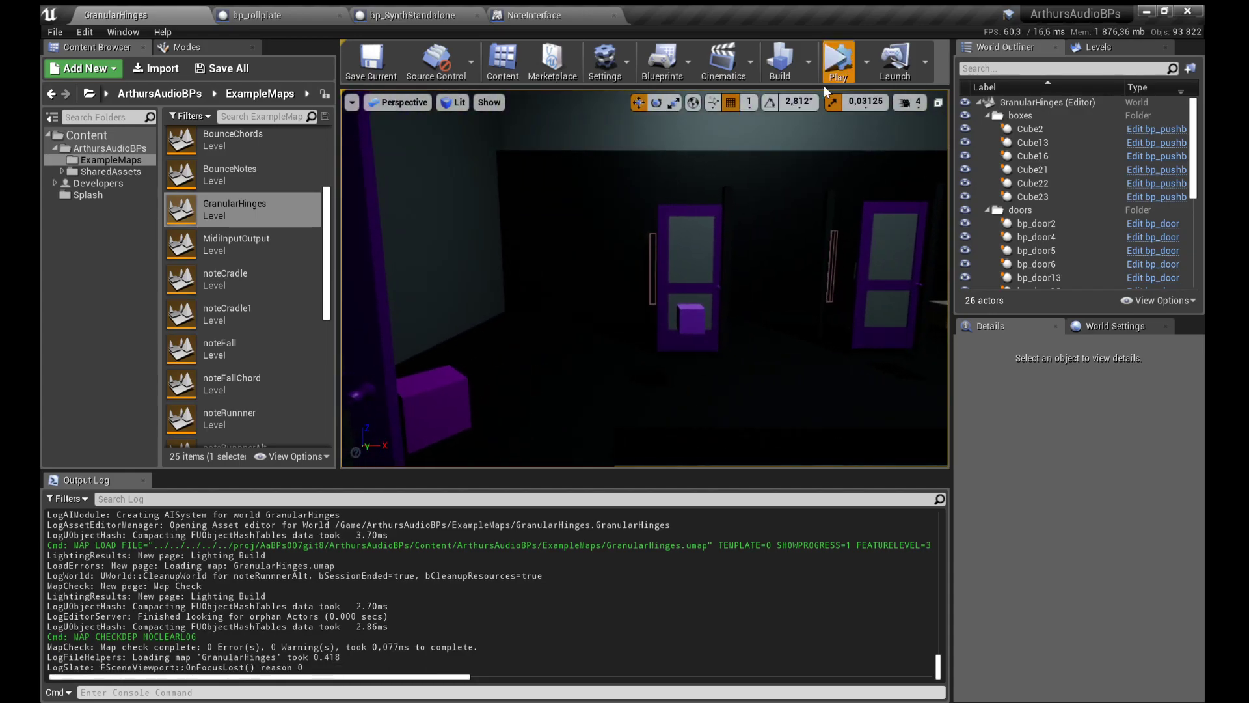
pyautogui.moveTo(618, 309); pyautogui.dragTo(657, 374)
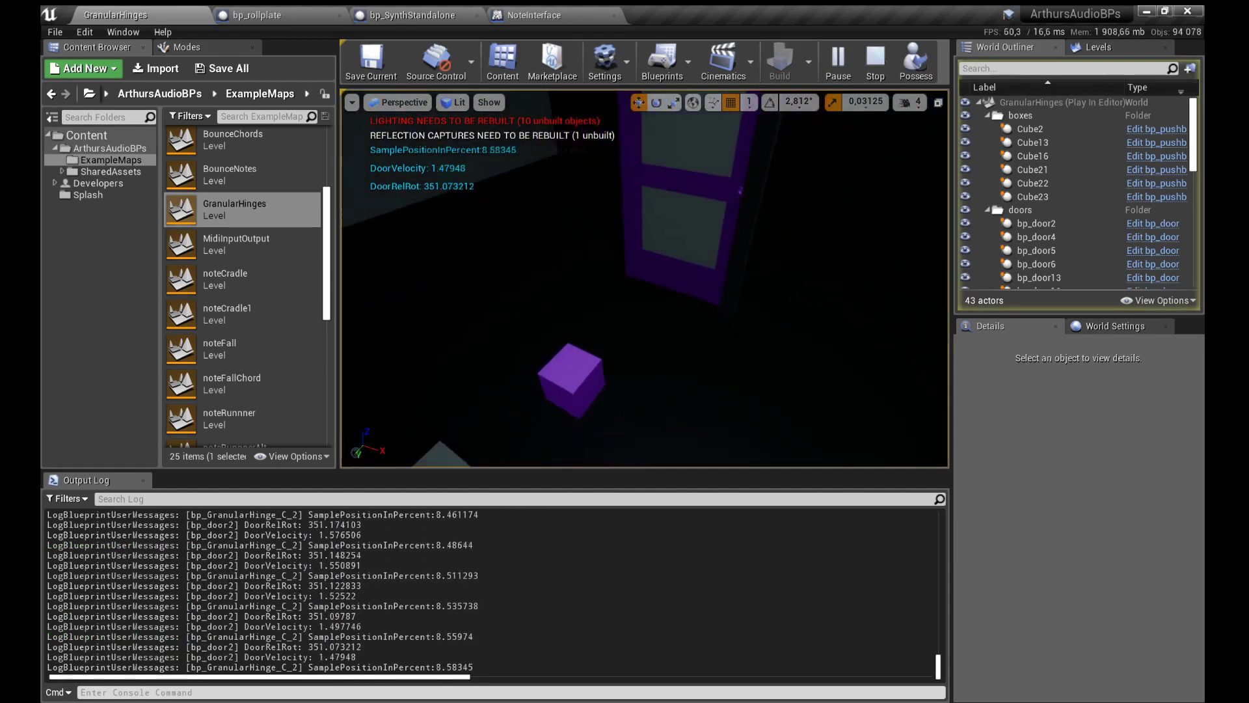
pyautogui.click(579, 373)
pyautogui.moveTo(580, 373); pyautogui.dragTo(613, 373)
# Step: Push the neighbouring doors with their boxes, including the blue Cube2, to trigger the granular hinge sounds
pyautogui.moveTo(514, 394); pyautogui.dragTo(700, 240)
pyautogui.click(526, 374)
pyautogui.moveTo(481, 306); pyautogui.dragTo(550, 365)
pyautogui.click(701, 369)
pyautogui.click(621, 367)
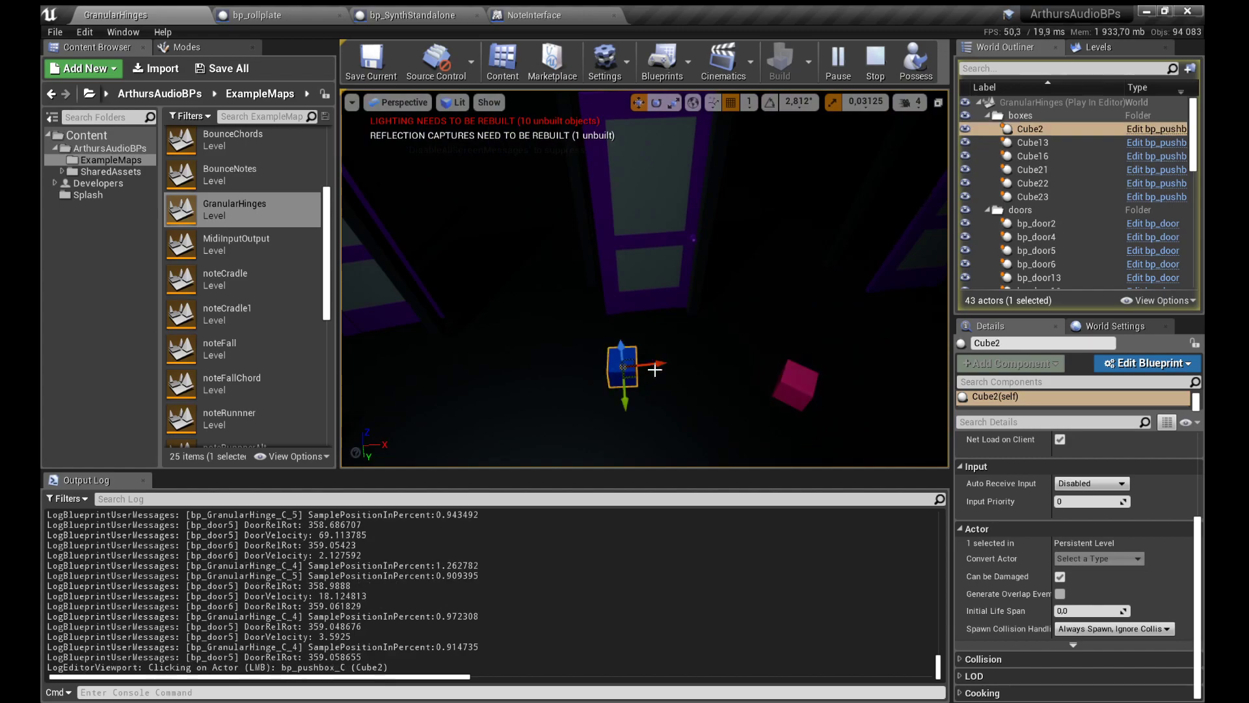
pyautogui.moveTo(654, 369); pyautogui.dragTo(625, 391)
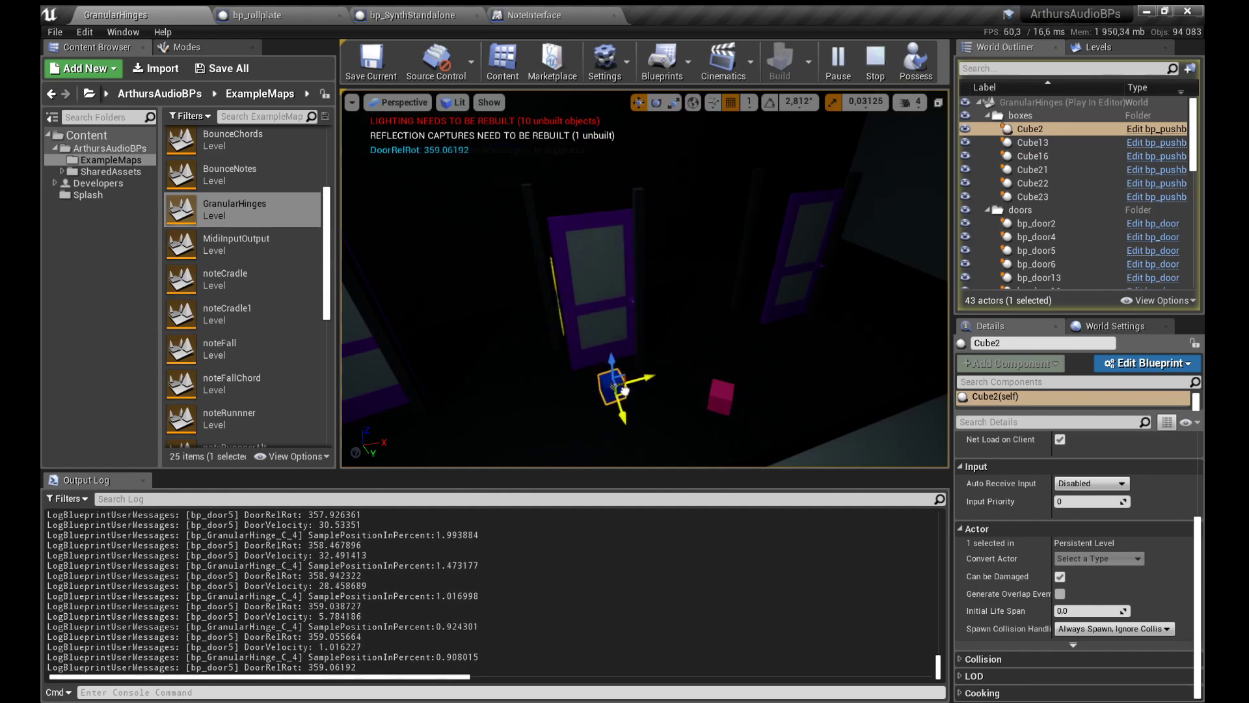
# Step: Swing the separate side door open by moving its box, Cube13, against it
pyautogui.moveTo(521, 361); pyautogui.dragTo(456, 344)
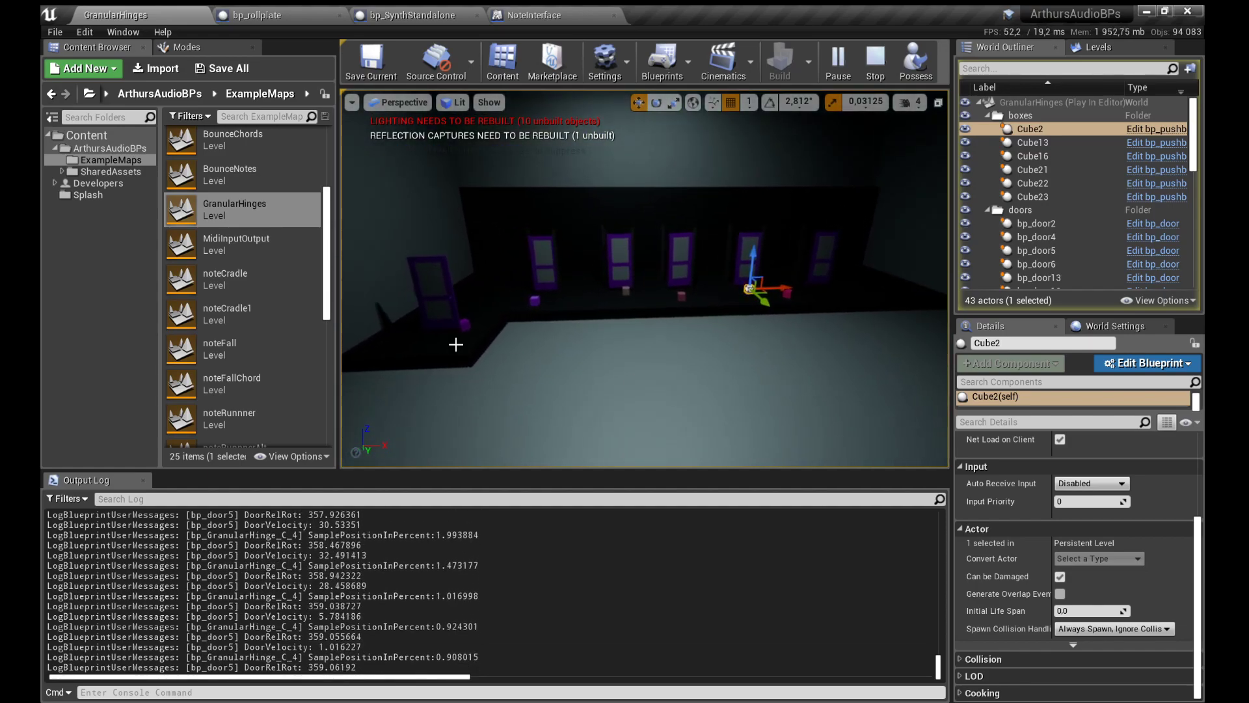
pyautogui.click(456, 344)
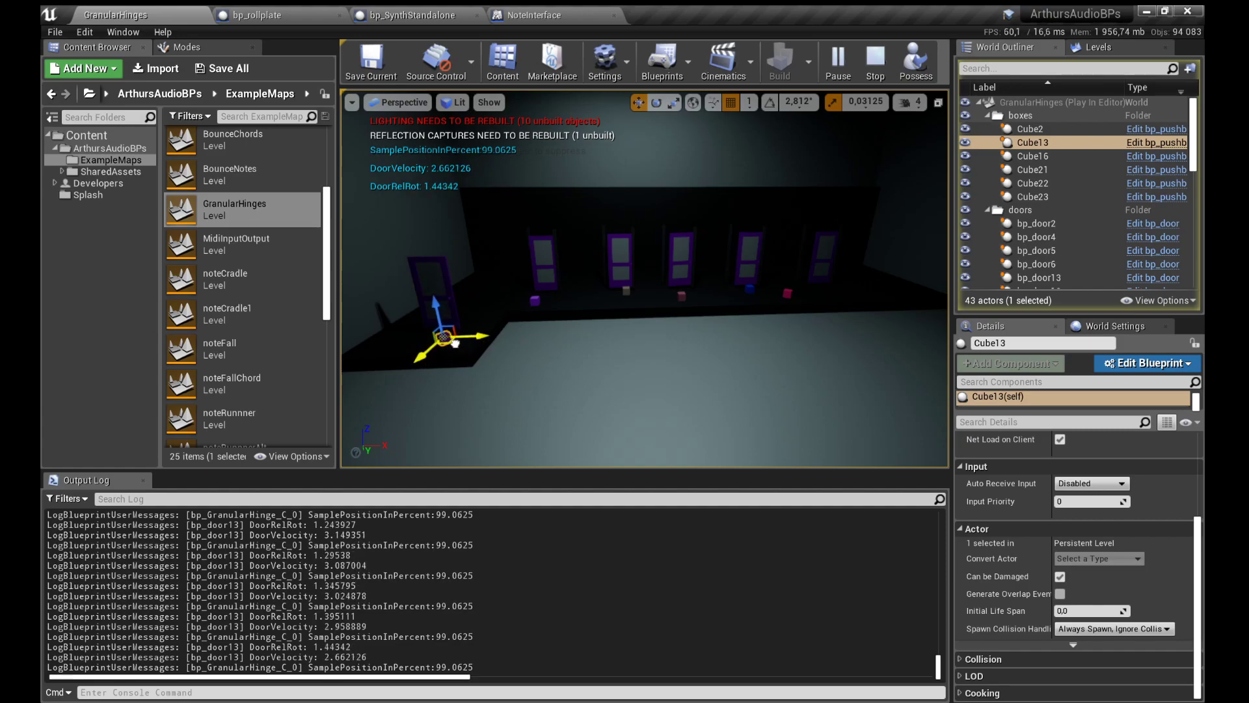
pyautogui.moveTo(455, 343); pyautogui.dragTo(586, 365)
pyautogui.click(586, 366)
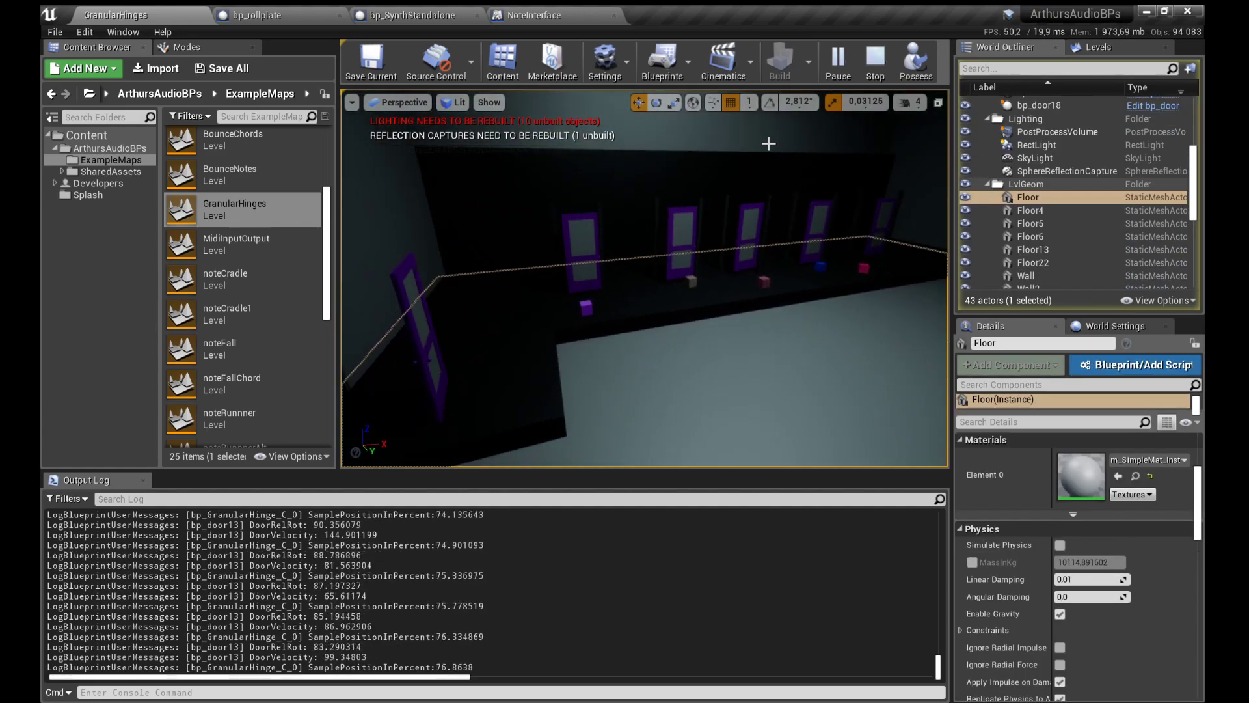
# Step: Stop the GranularHinges simulation and open the BounceNotes map
pyautogui.click(875, 65)
pyautogui.scroll(3, 238, 291)
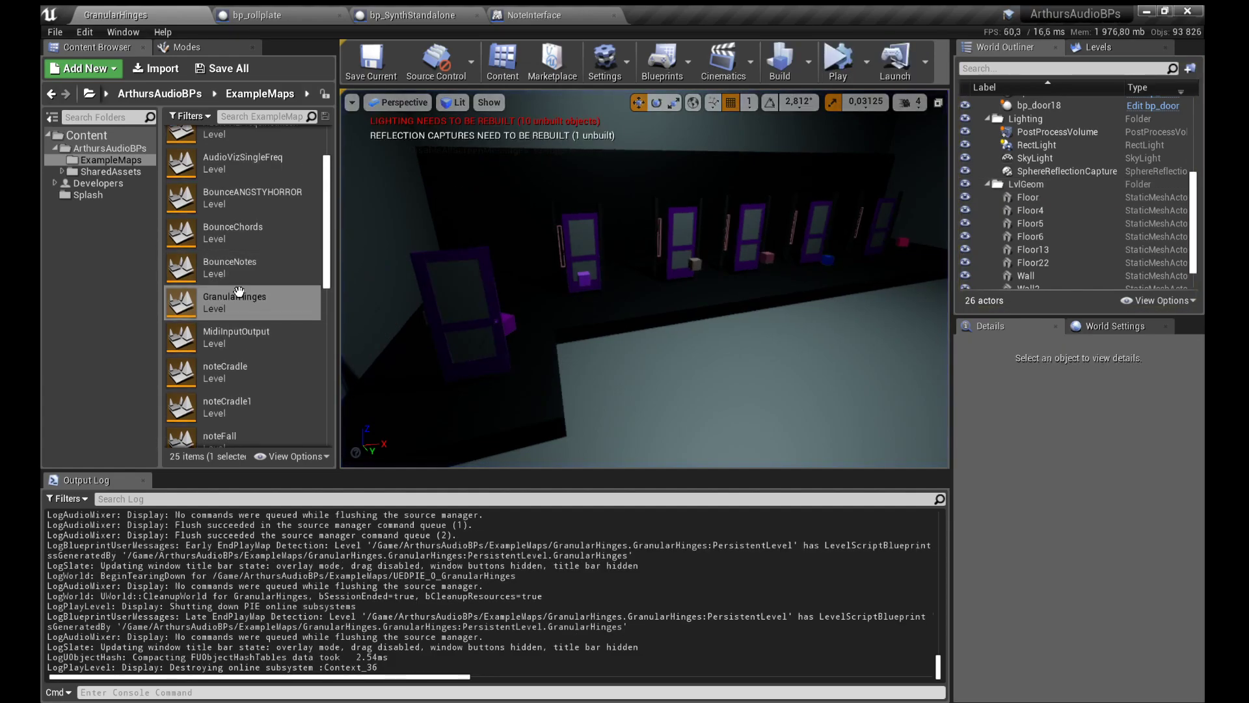
pyautogui.scroll(1, 254, 286)
pyautogui.click(256, 284)
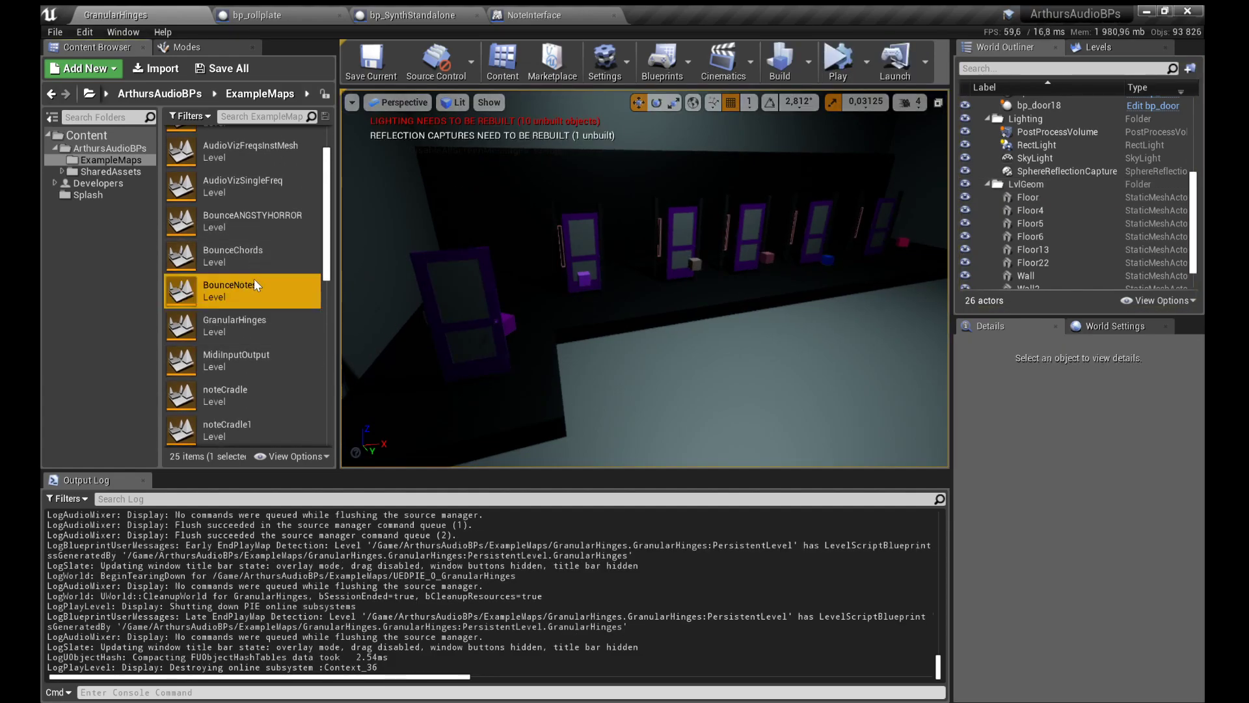
# Step: Select bp_NotePlate6 and review its Mod Synth settings, including note, octave, note length, preset bank and Synth Preset Override
pyautogui.click(579, 255)
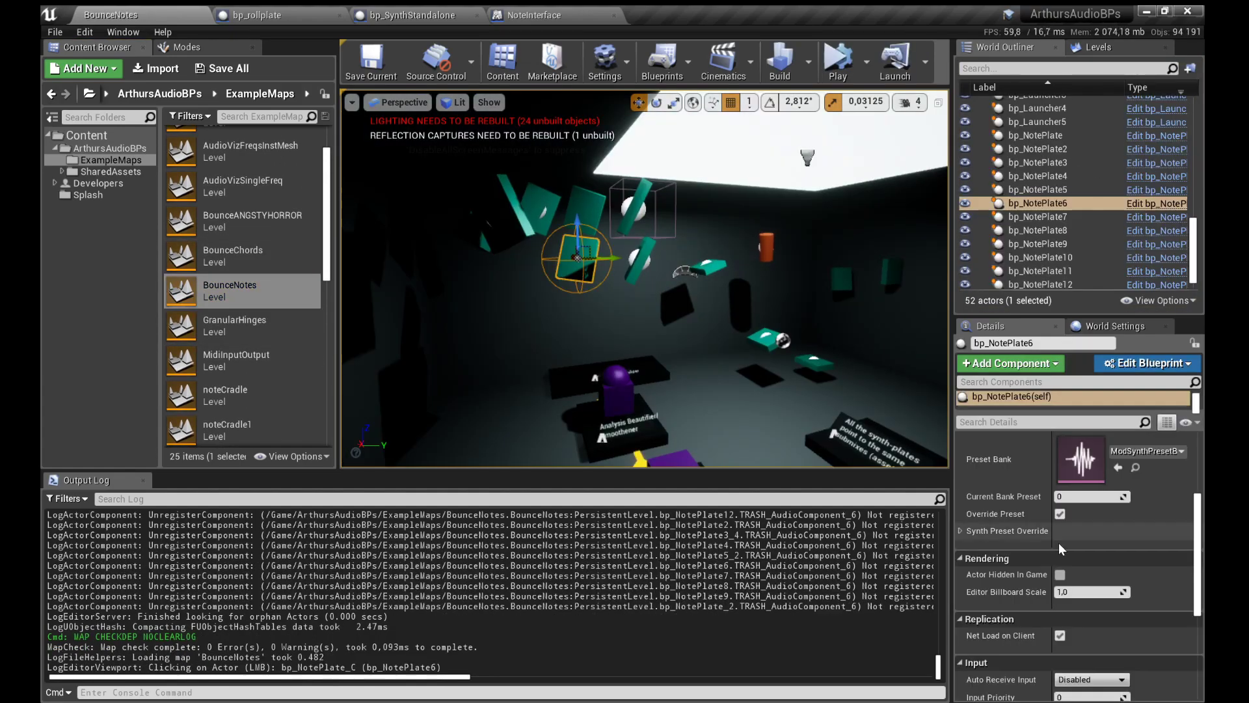
pyautogui.scroll(2, 1060, 545)
pyautogui.scroll(1, 1061, 545)
pyautogui.scroll(-3, 995, 528)
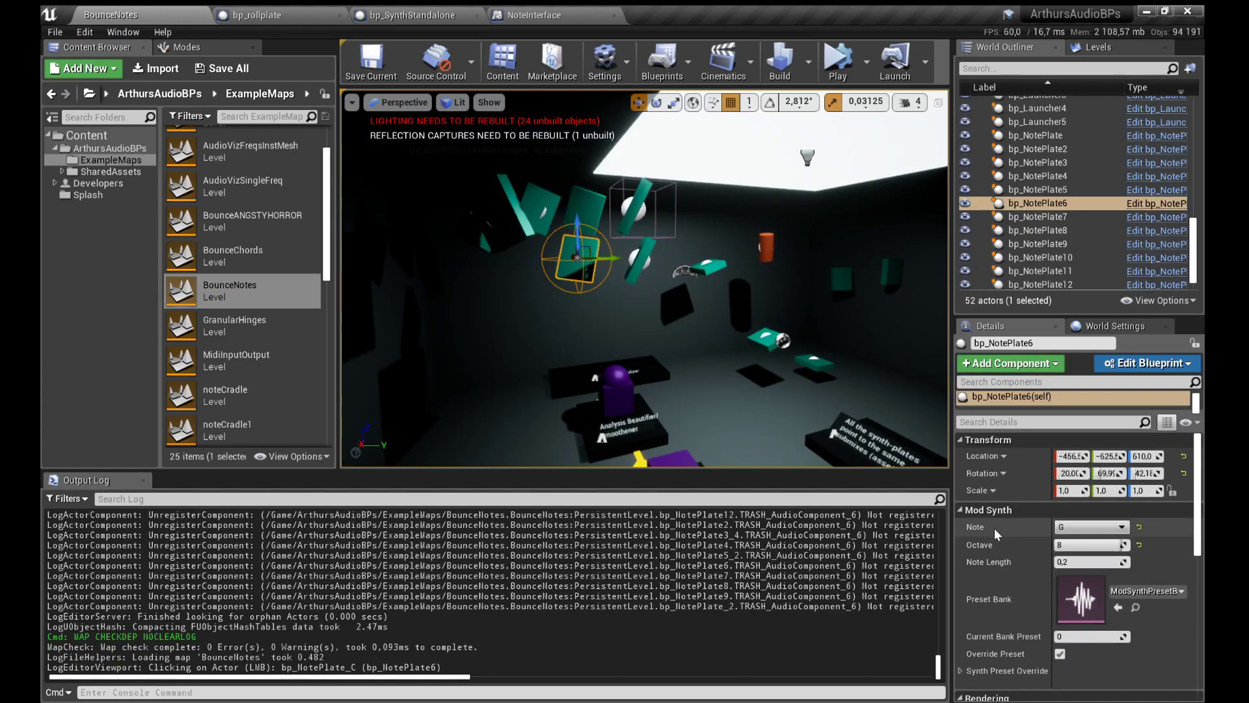
pyautogui.click(962, 601)
pyautogui.click(962, 601)
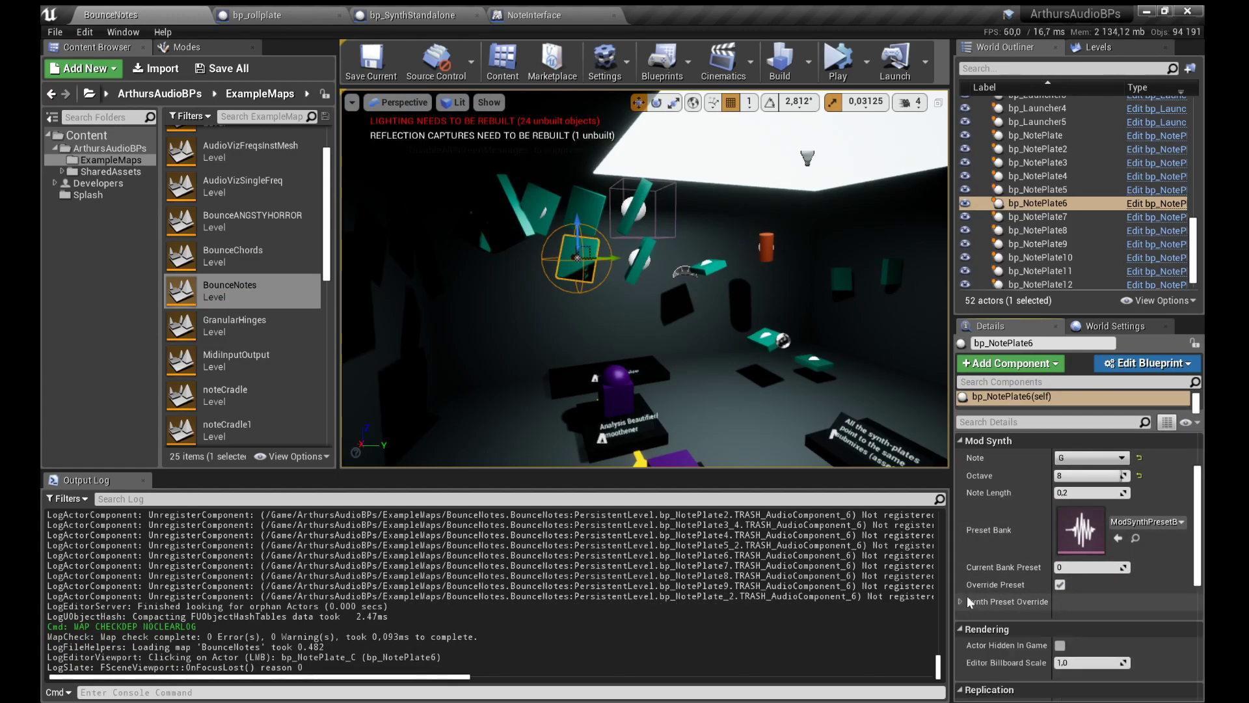
pyautogui.scroll(1, 966, 595)
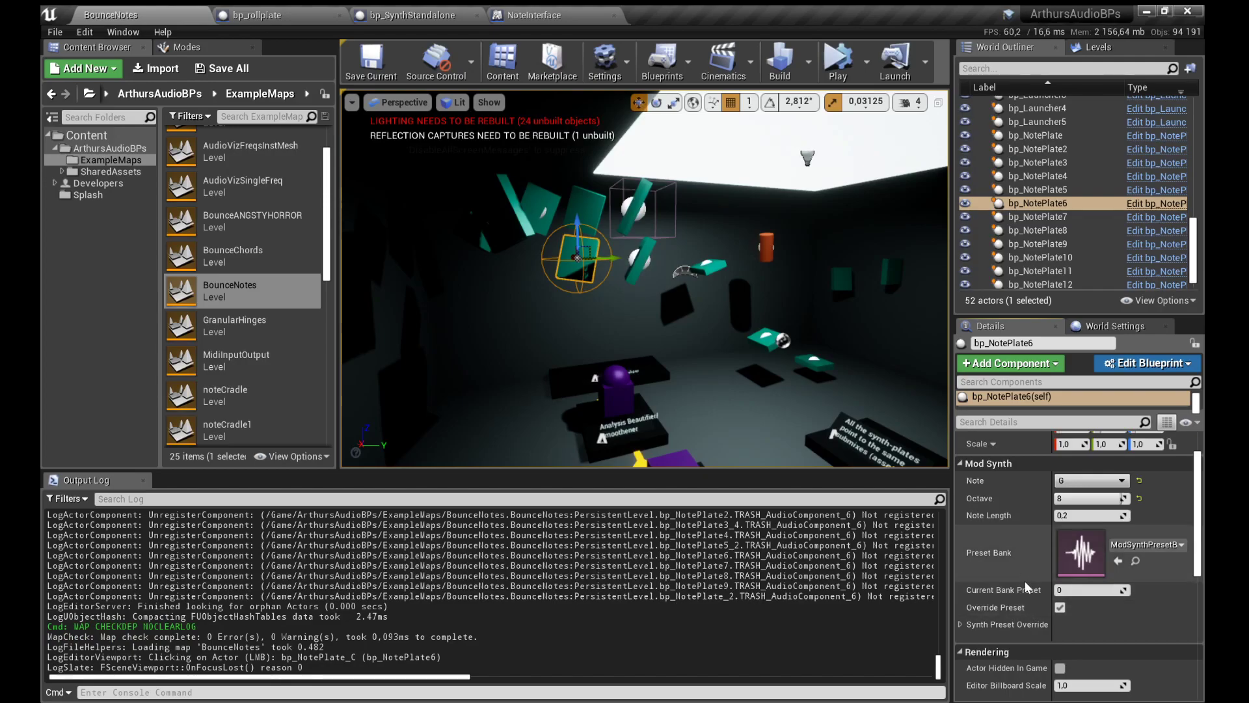
pyautogui.scroll(2, 1027, 540)
pyautogui.scroll(-5, 1005, 518)
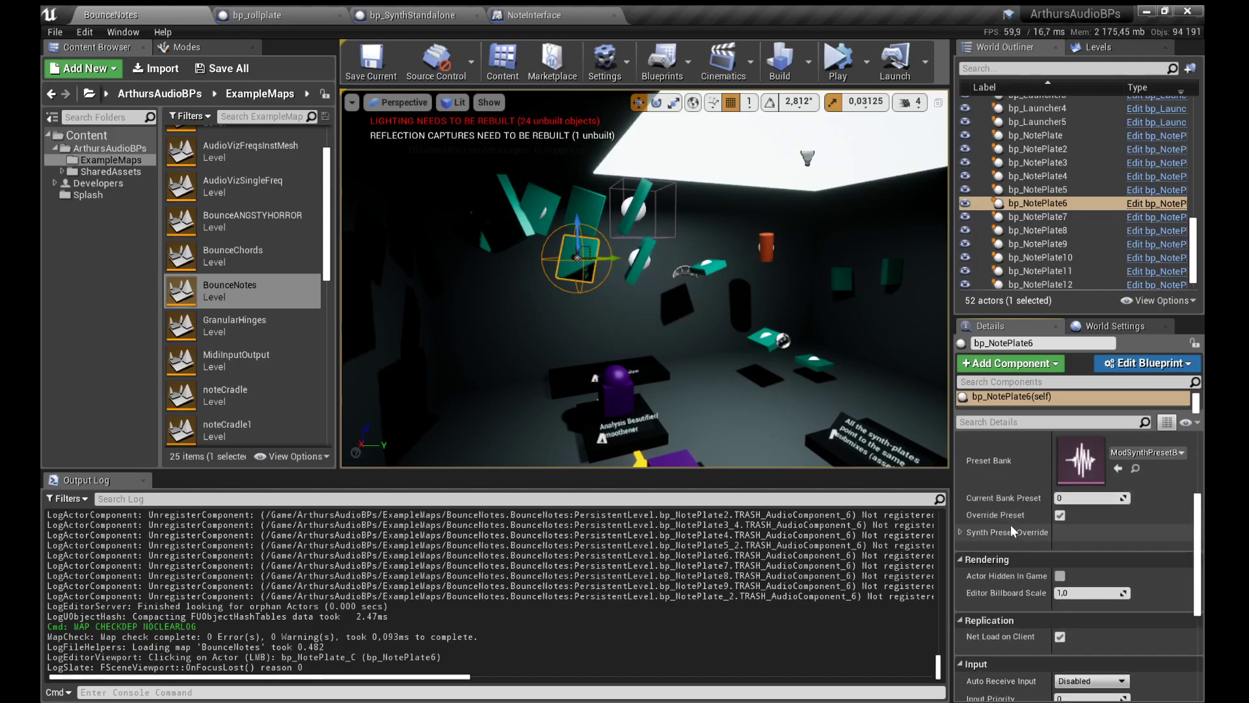
# Step: Open the bp_NotePlate blueprint and examine the clamp and range mapping in the "Note velocity from hit impulse strength" section
pyautogui.hotkey('ctrl', 'e')
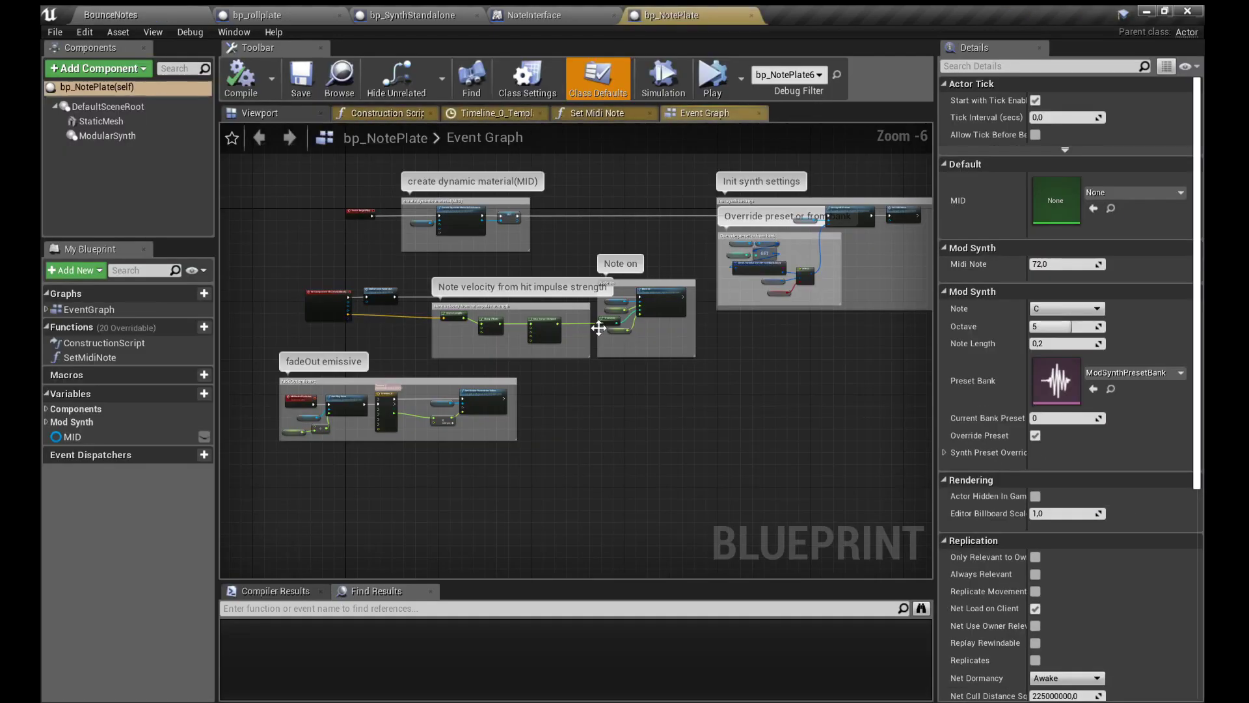
pyautogui.moveTo(665, 403); pyautogui.dragTo(609, 361)
pyautogui.scroll(5, 466, 321)
pyautogui.scroll(-1, 560, 314)
pyautogui.scroll(2, 560, 313)
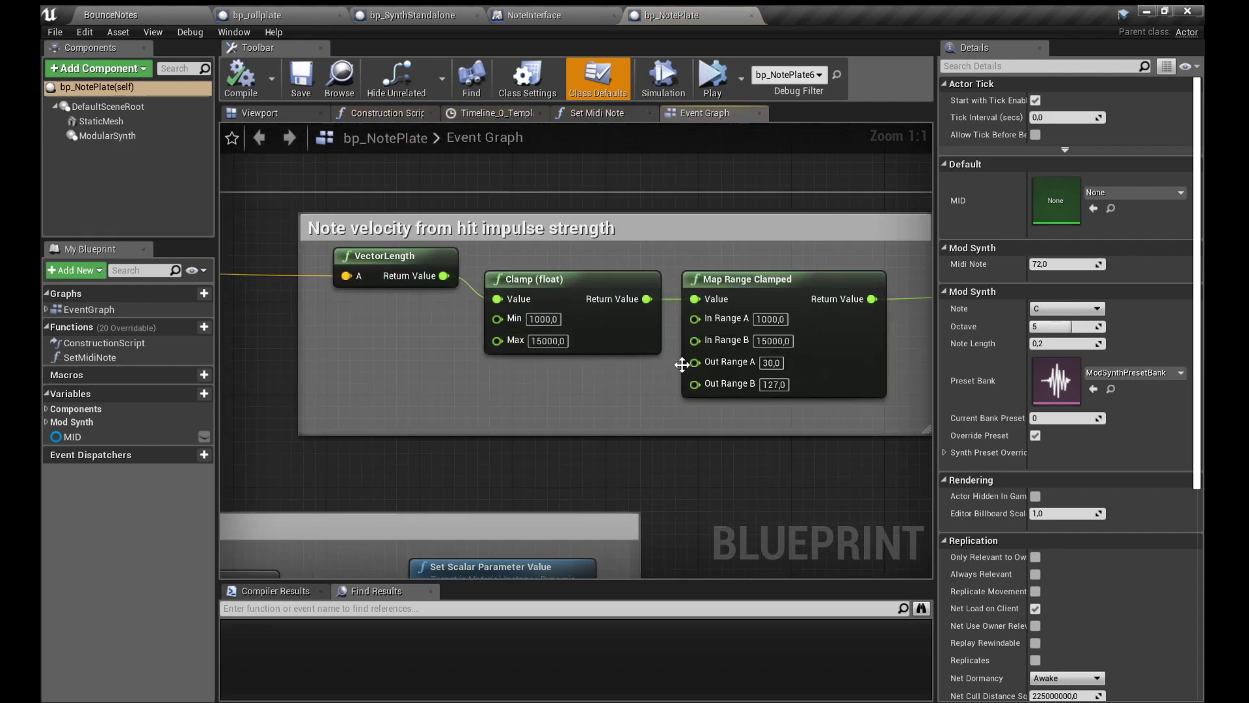
# Step: Trace how the component hit event's impulse passes through the velocity mapping into the Note On section
pyautogui.scroll(-2, 682, 364)
pyautogui.moveTo(507, 291); pyautogui.dragTo(451, 259)
pyautogui.scroll(-4, 484, 303)
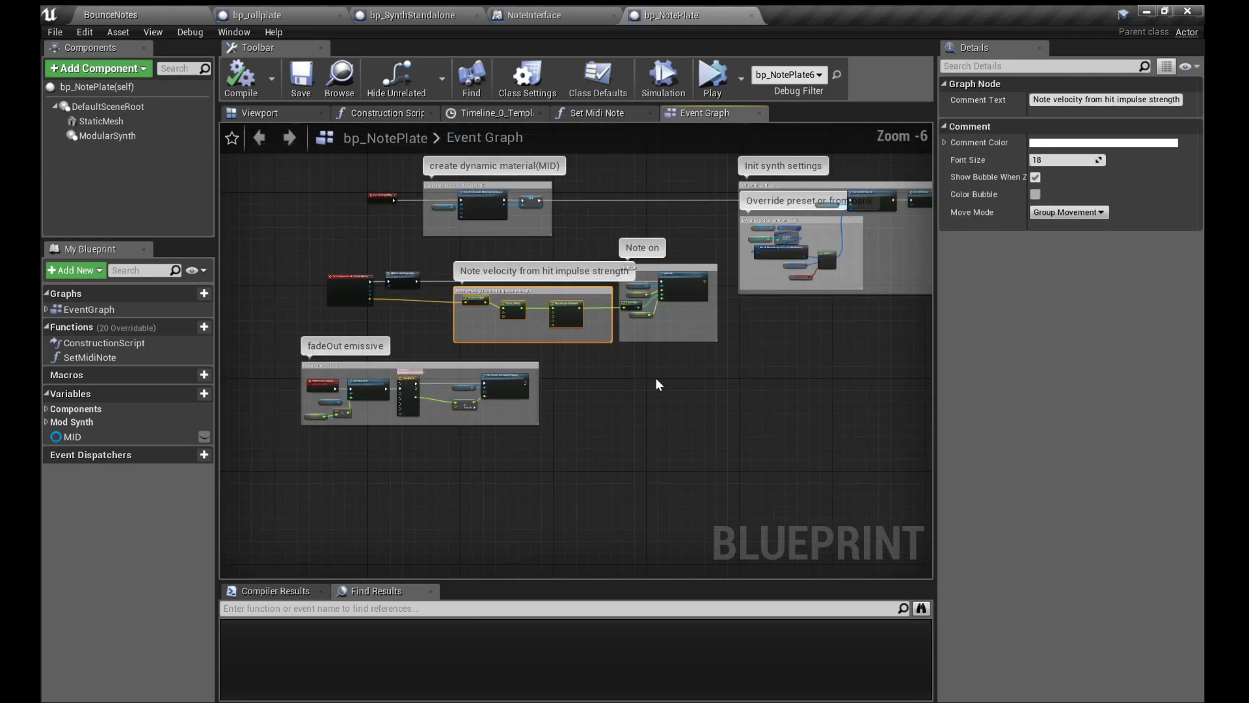
pyautogui.click(657, 381)
pyautogui.scroll(5, 490, 288)
pyautogui.scroll(-3, 675, 385)
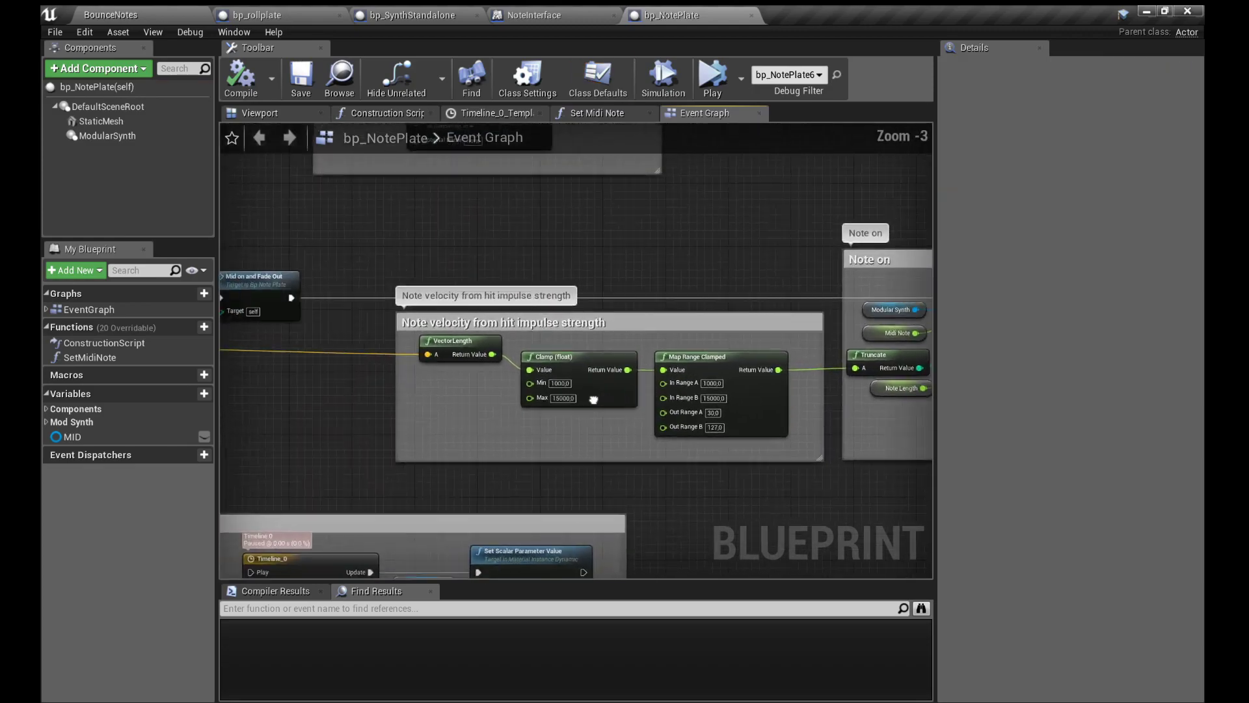
pyautogui.moveTo(433, 331); pyautogui.dragTo(391, 320)
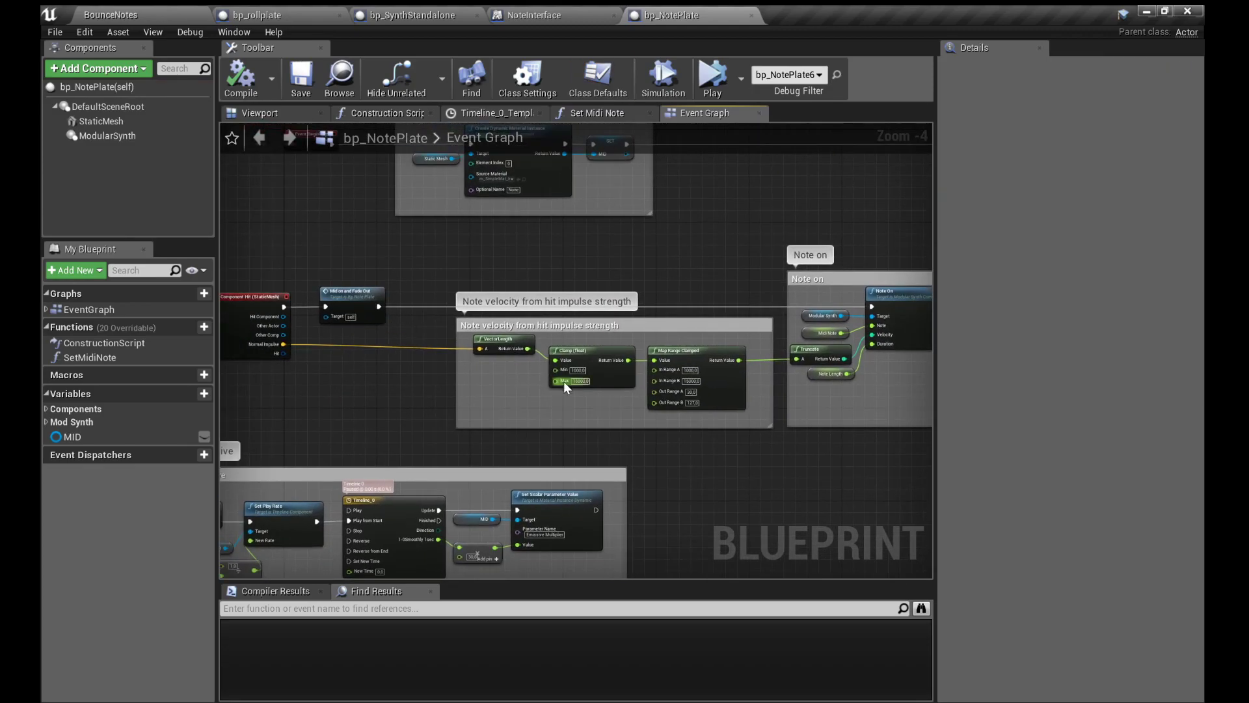
pyautogui.scroll(2, 587, 383)
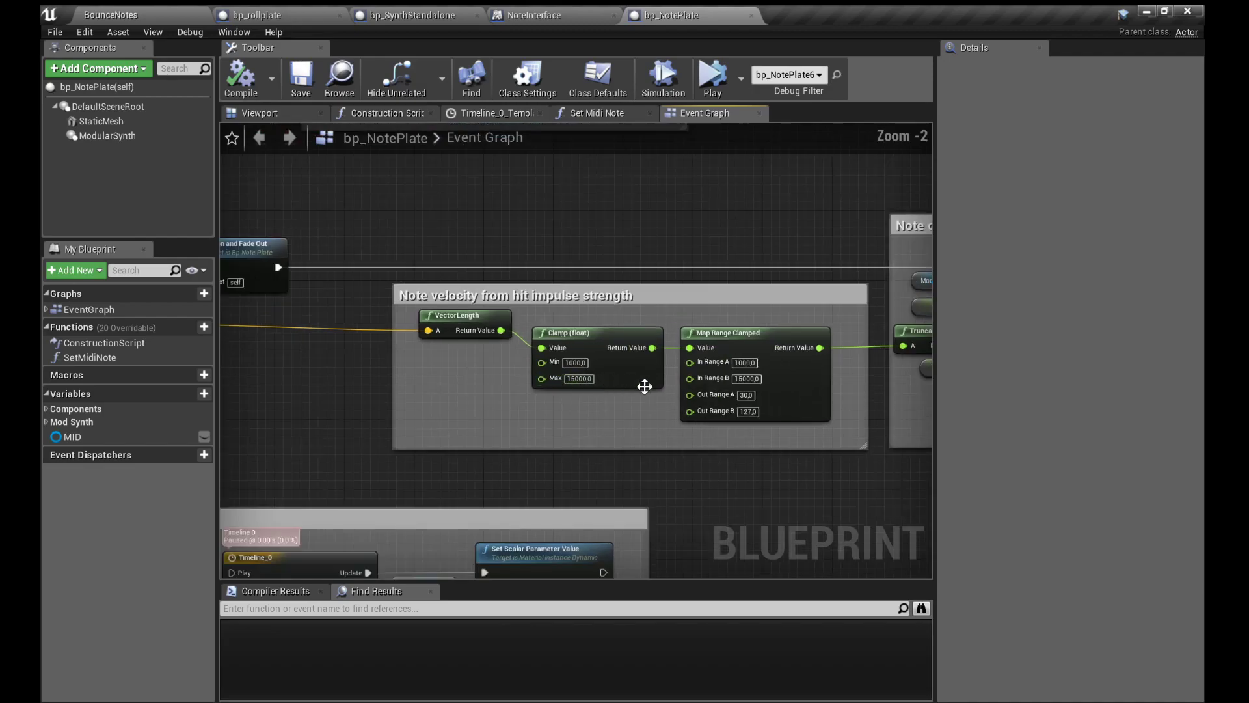
# Step: Return to the BounceNotes level and look over its note plates, signs and launchers
pyautogui.click(169, 13)
pyautogui.click(112, 11)
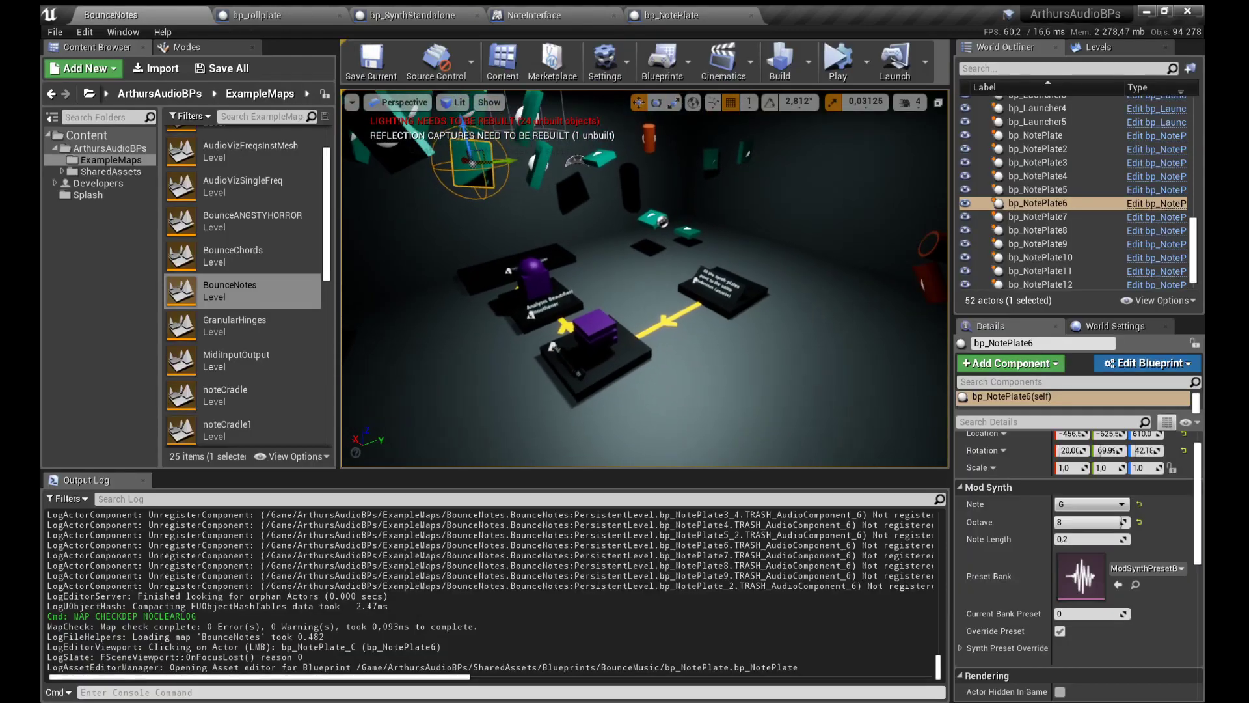
pyautogui.moveTo(580, 314)
pyautogui.mouseDown()
pyautogui.moveTo(494, 306)
pyautogui.moveTo(553, 293)
pyautogui.moveTo(580, 315)
pyautogui.mouseUp()
pyautogui.scroll(-2, 268, 291)
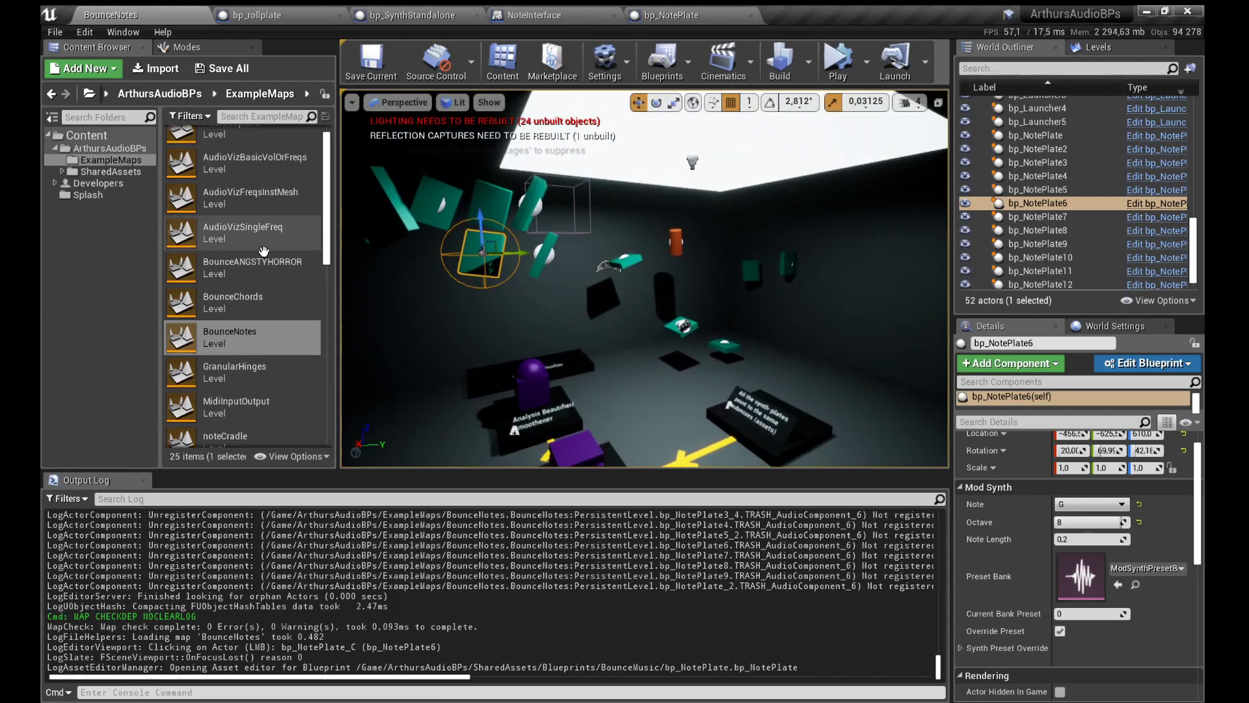
# Step: Open the SynthRandomizerBass example map, play it to hear the randomized bass-style synth presets, and stop playback
pyautogui.scroll(-5, 238, 346)
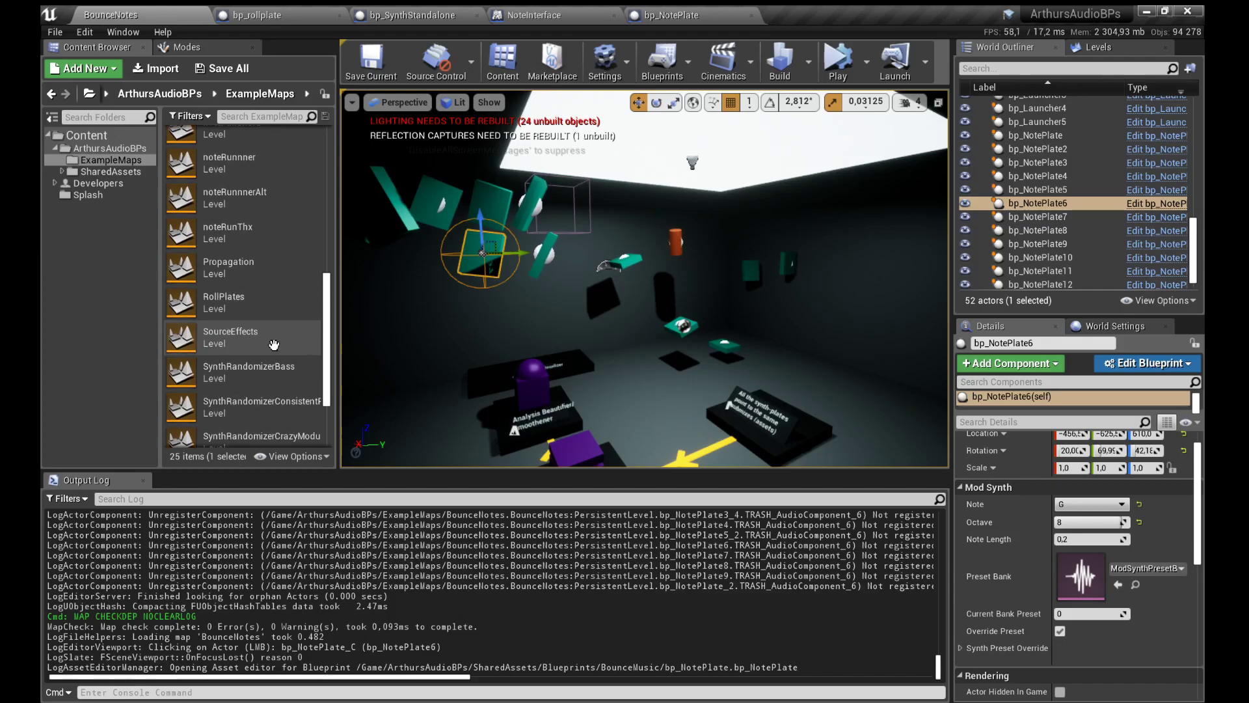
pyautogui.click(259, 329)
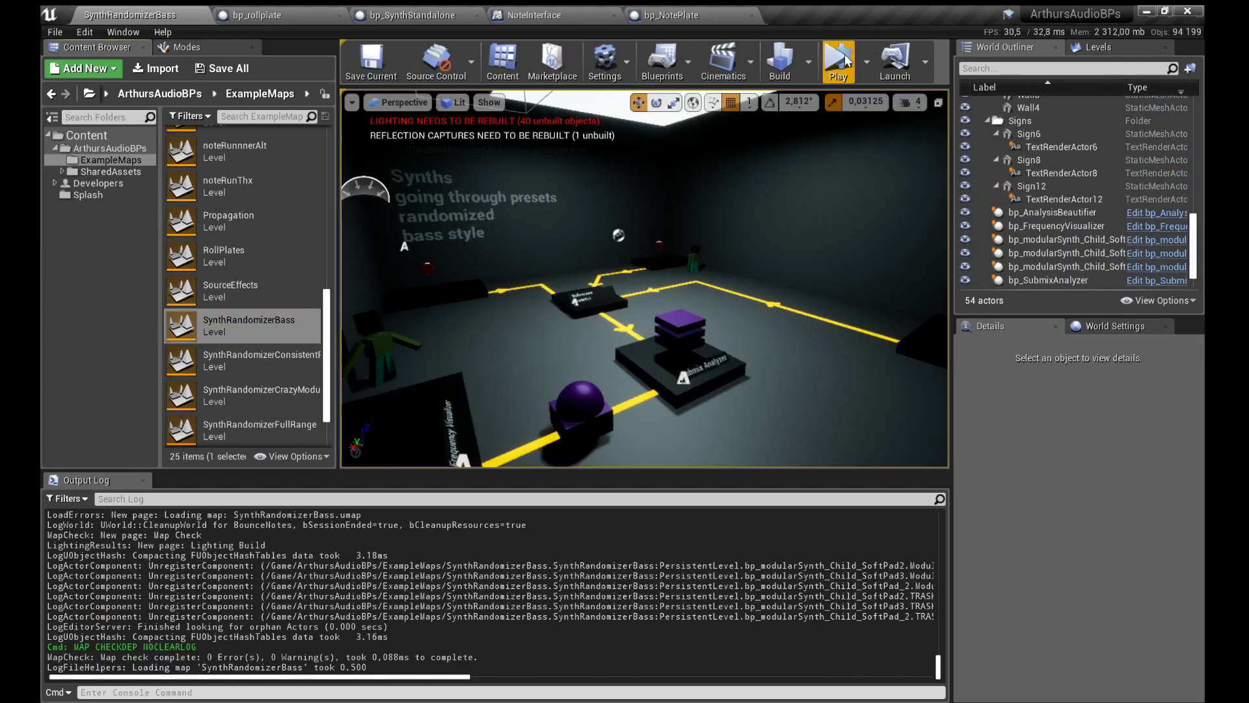
pyautogui.click(838, 62)
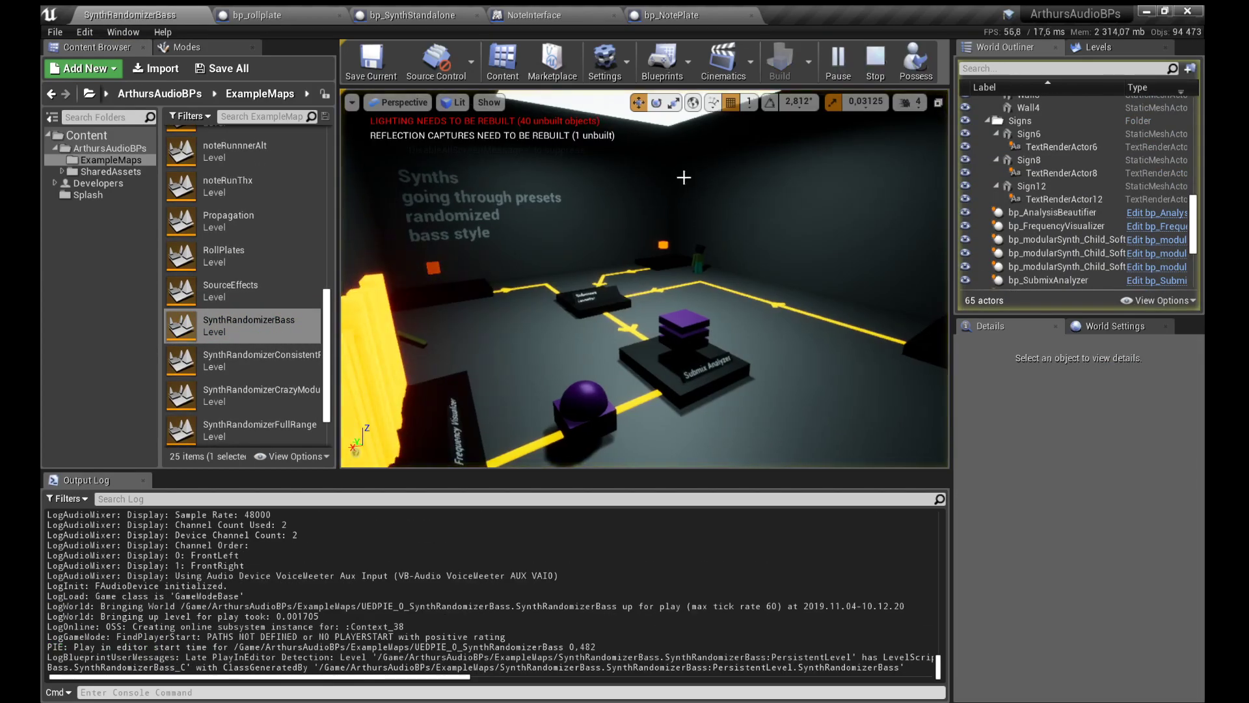
pyautogui.click(877, 62)
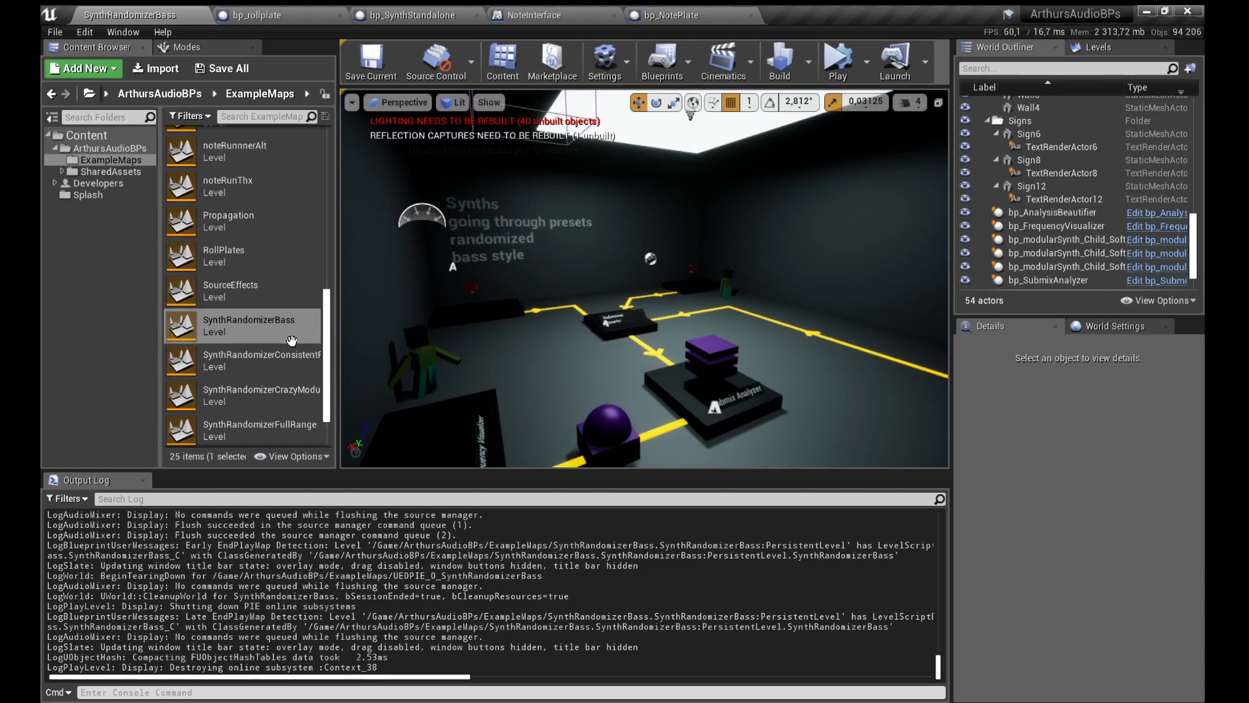
pyautogui.moveTo(495, 312); pyautogui.dragTo(415, 329)
# Step: Look over the ExampleMaps and SharedAssets folders and view the contents of FunctionLibraries
pyautogui.click(96, 171)
pyautogui.click(111, 159)
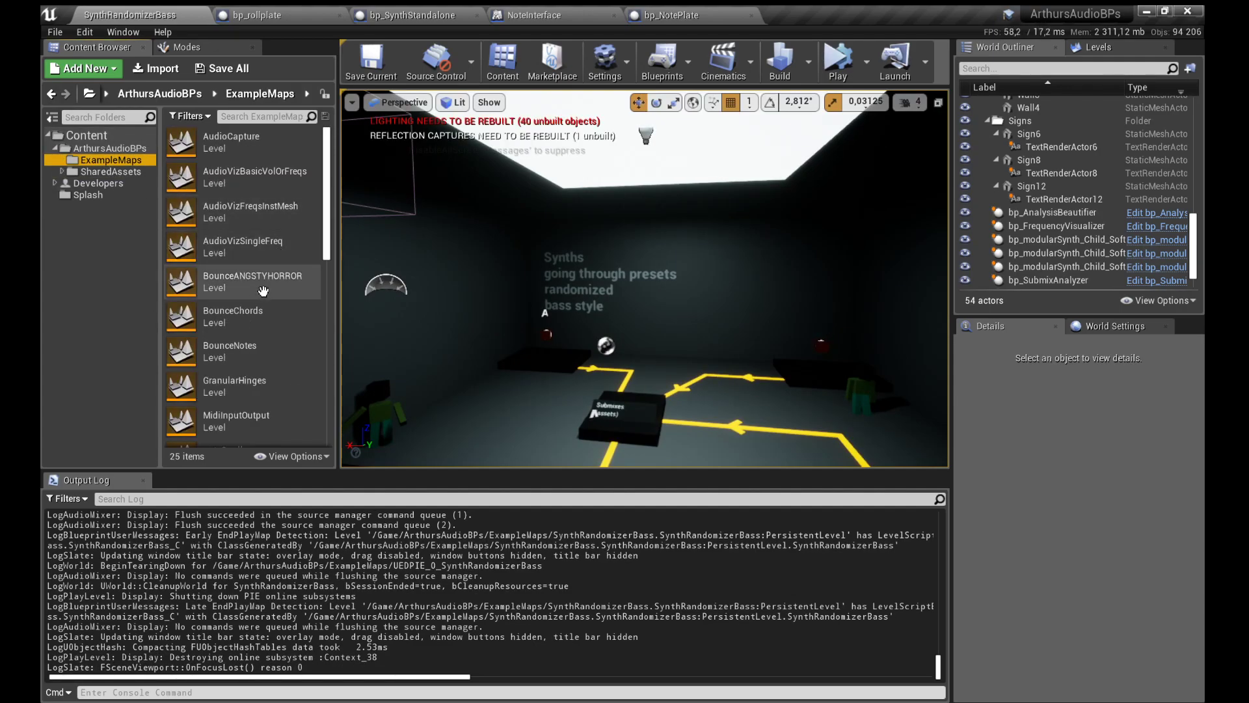
pyautogui.click(108, 171)
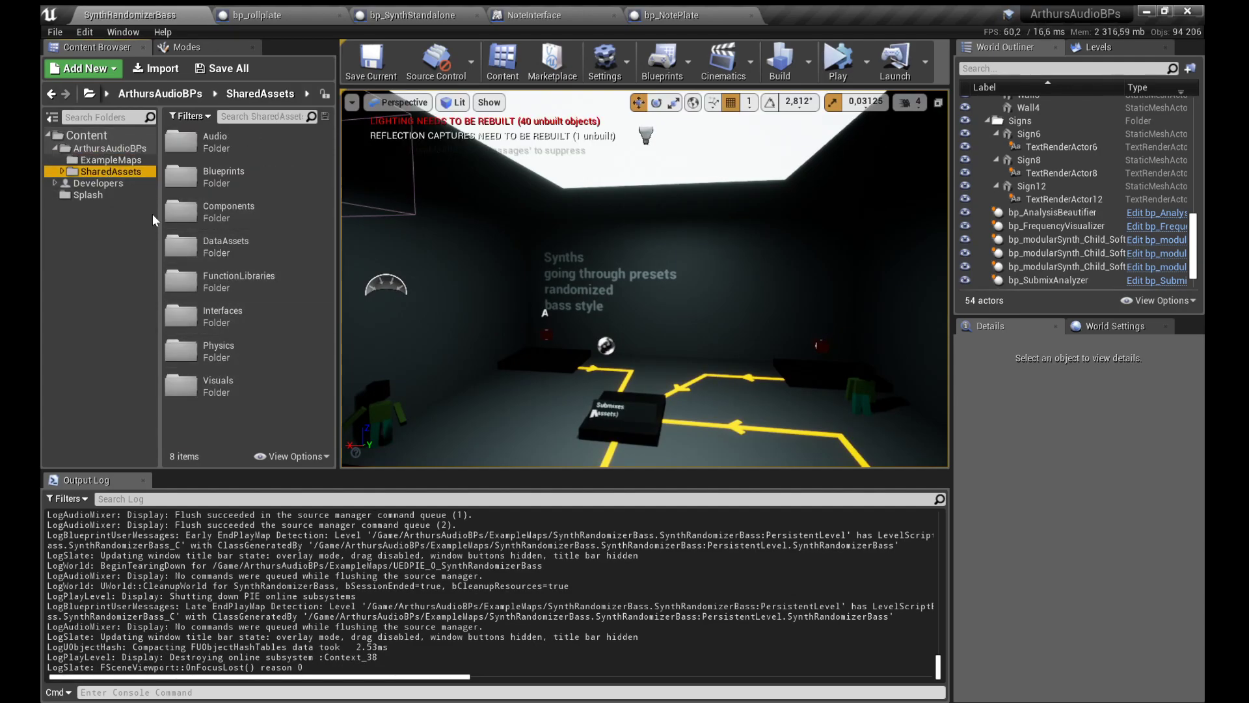
pyautogui.doubleClick(236, 289)
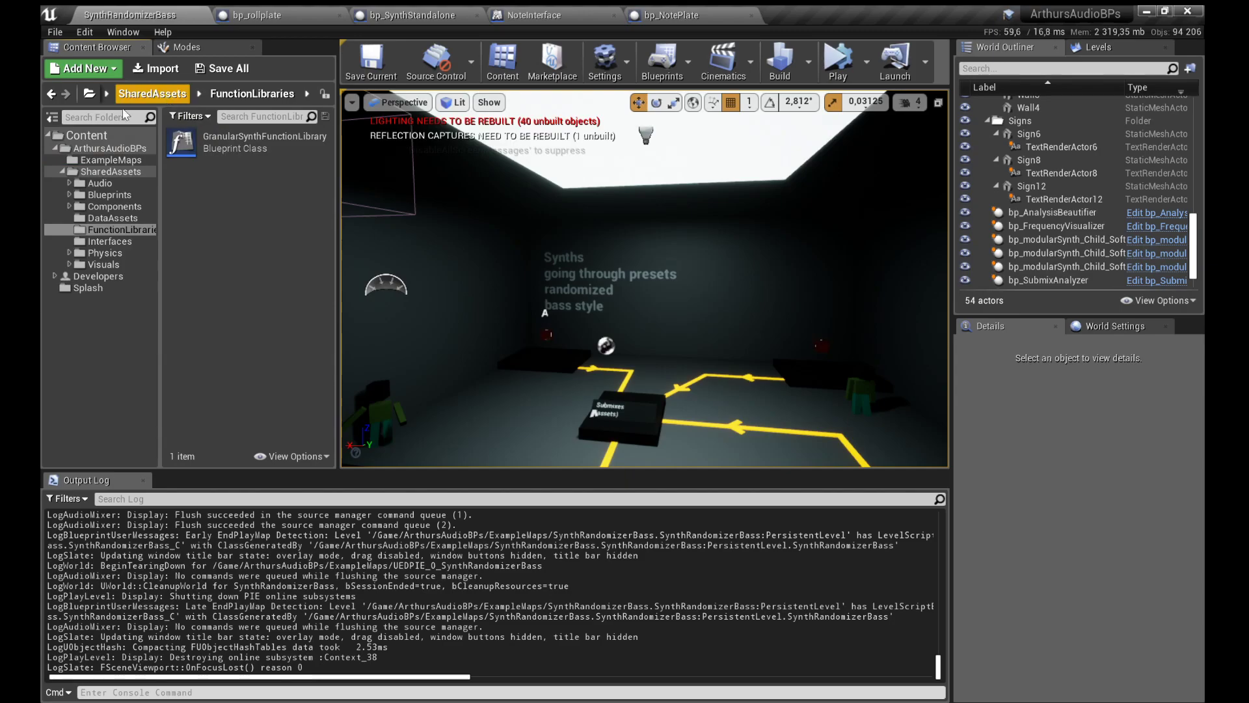
# Step: Browse the shared Blueprints folder, checking the assets in its GranularSynth, AudioVisualisation and RollPlates subfolders
pyautogui.click(103, 194)
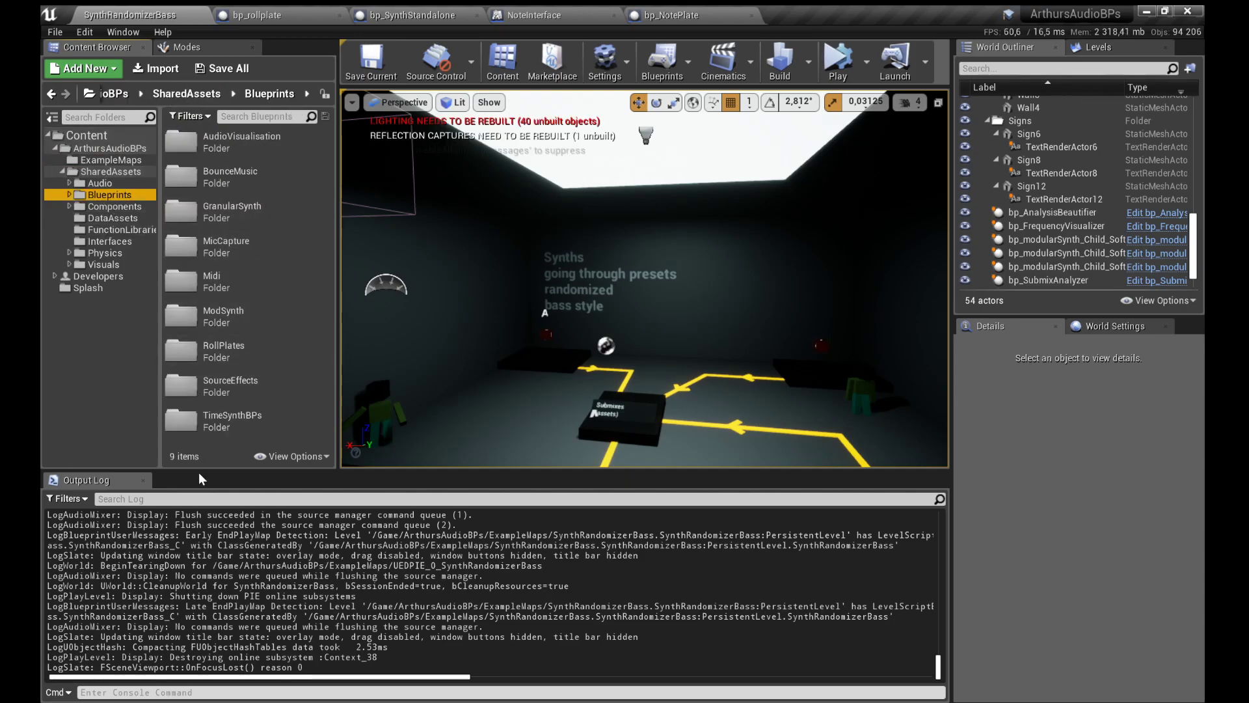
pyautogui.click(230, 343)
pyautogui.doubleClick(231, 209)
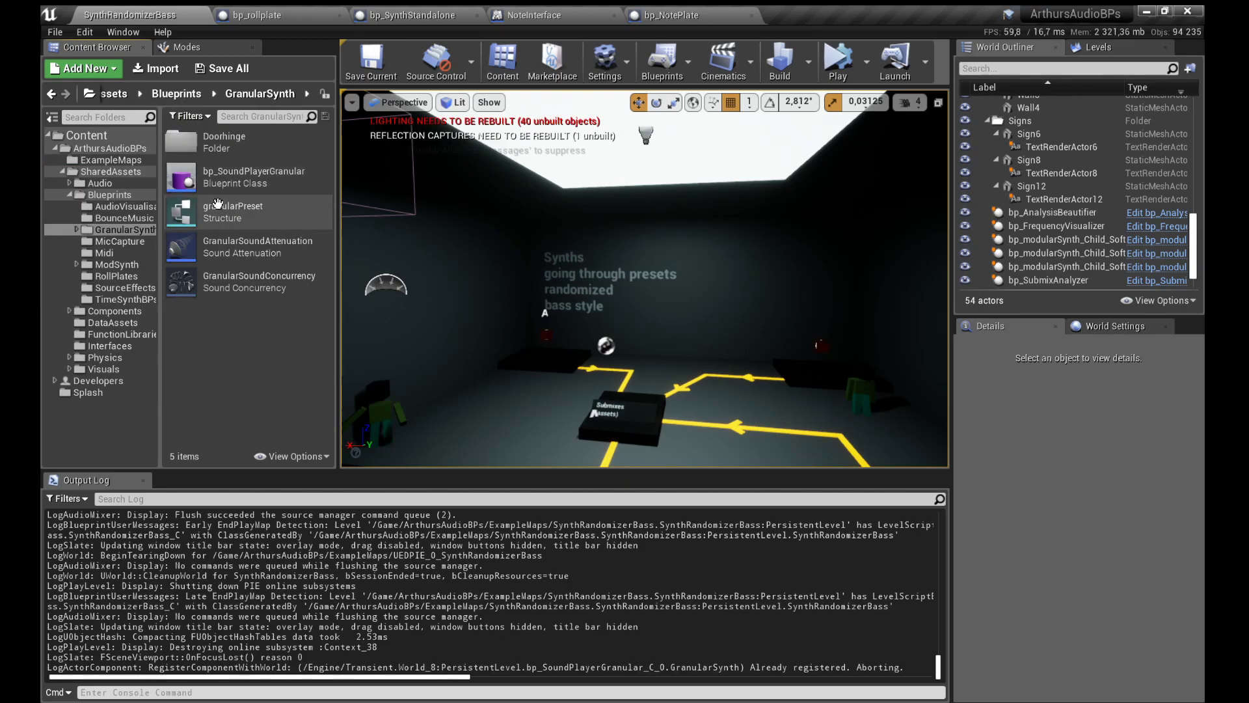
pyautogui.click(113, 206)
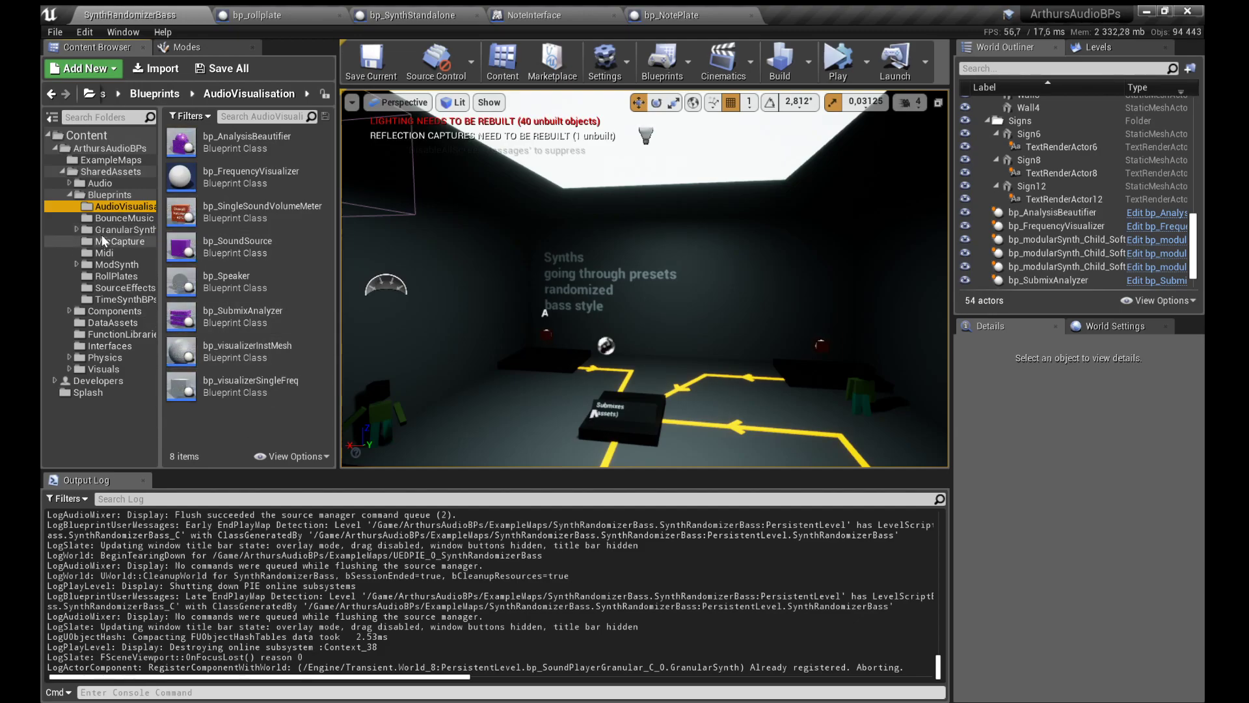
pyautogui.click(115, 277)
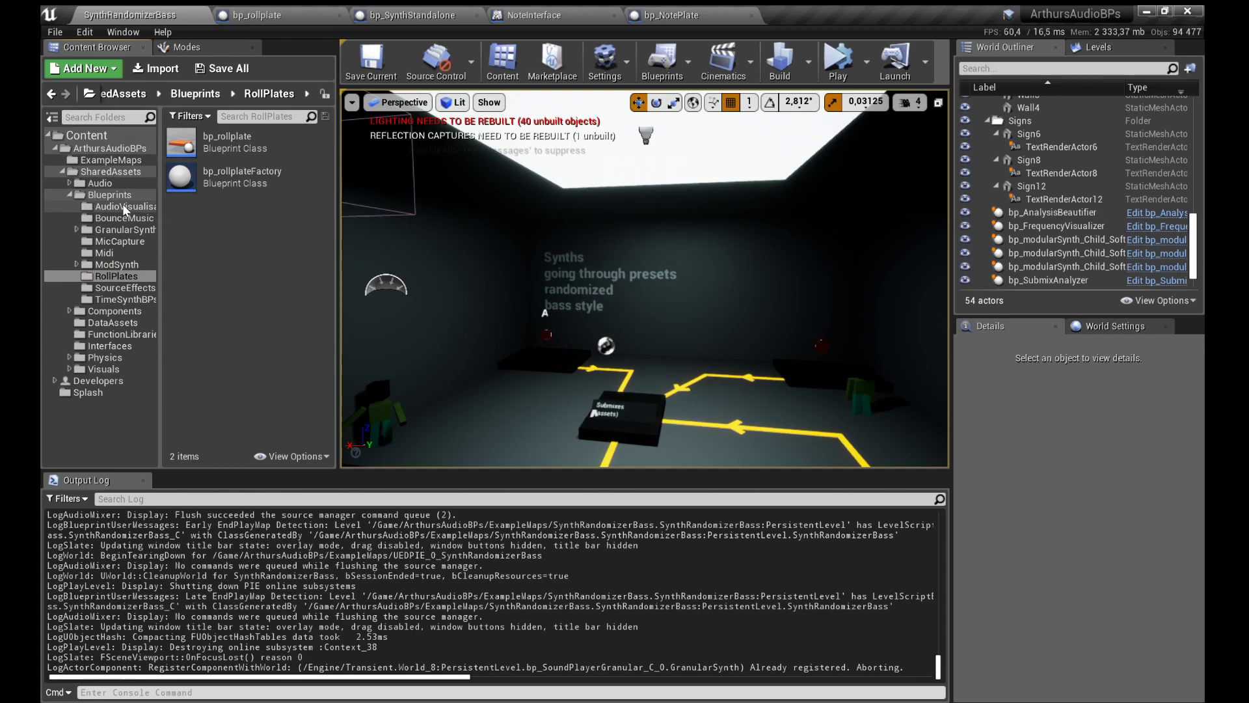
# Step: Play the SynthRandomizerBass level once more and stop it
pyautogui.click(837, 59)
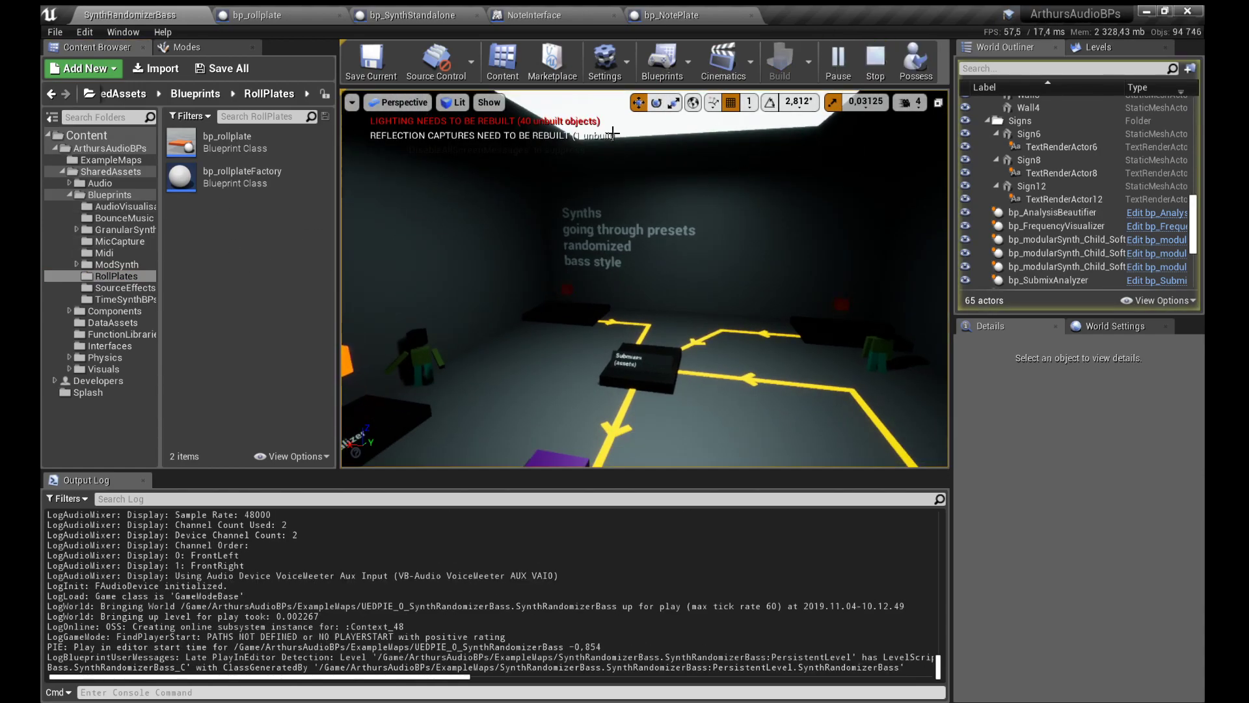
pyautogui.click(869, 61)
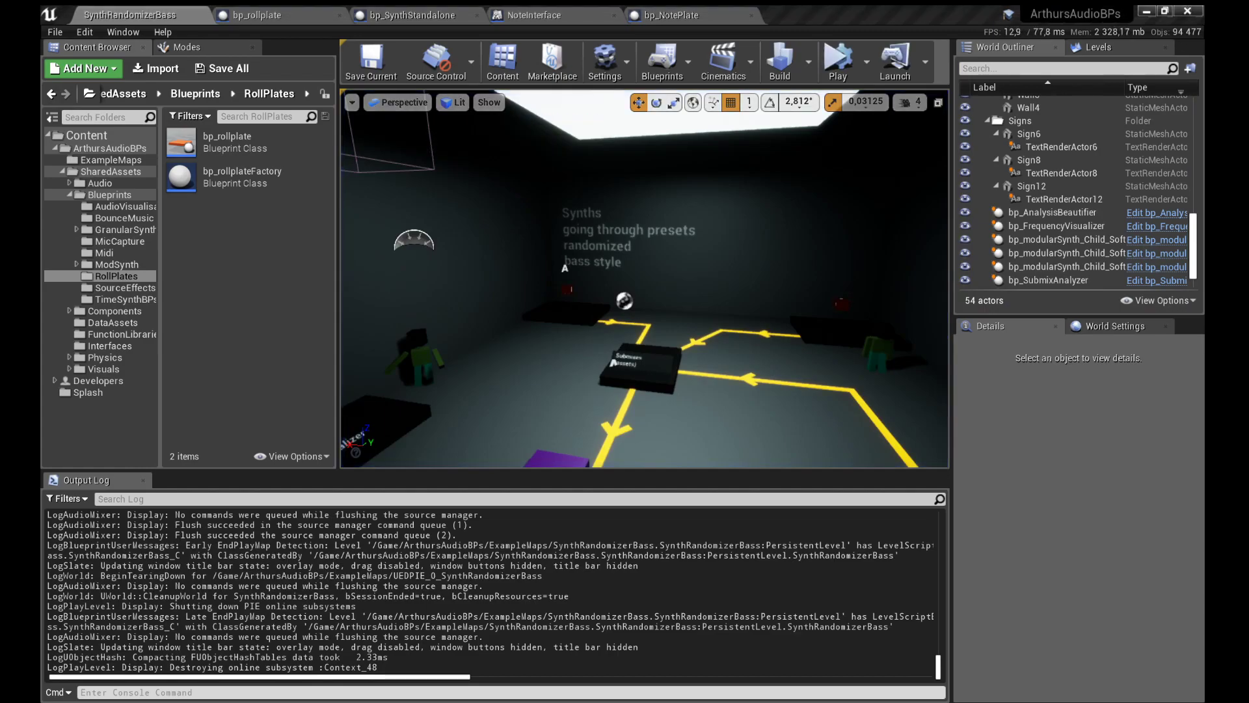